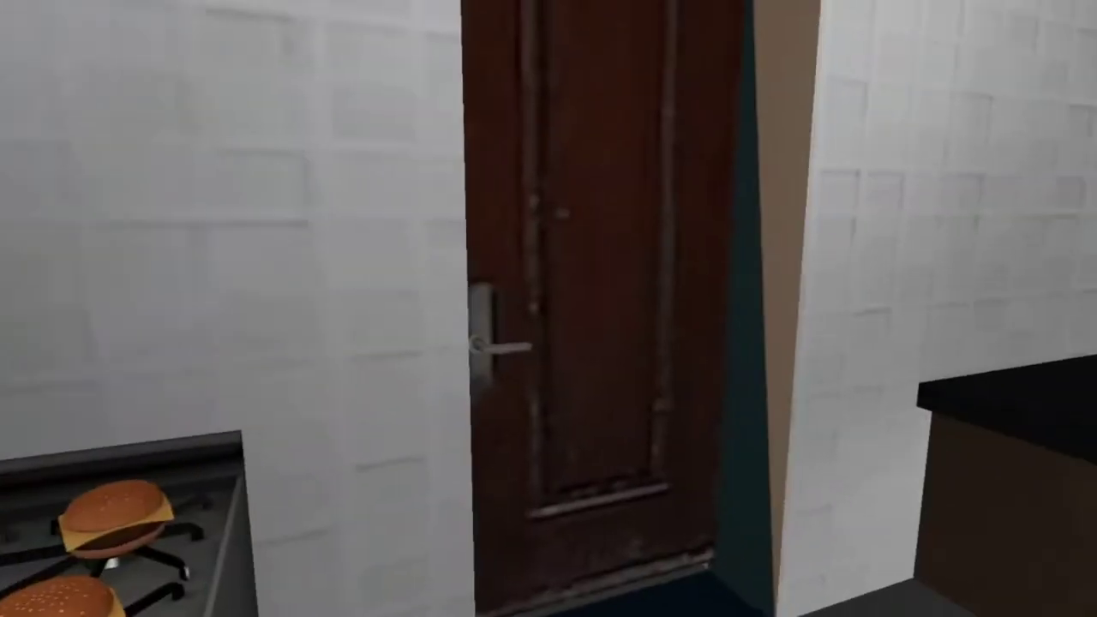
- Switch to the gravity gun and push a burger on the kitchen counter
key(5)
scroll(548, 308, up, 2)
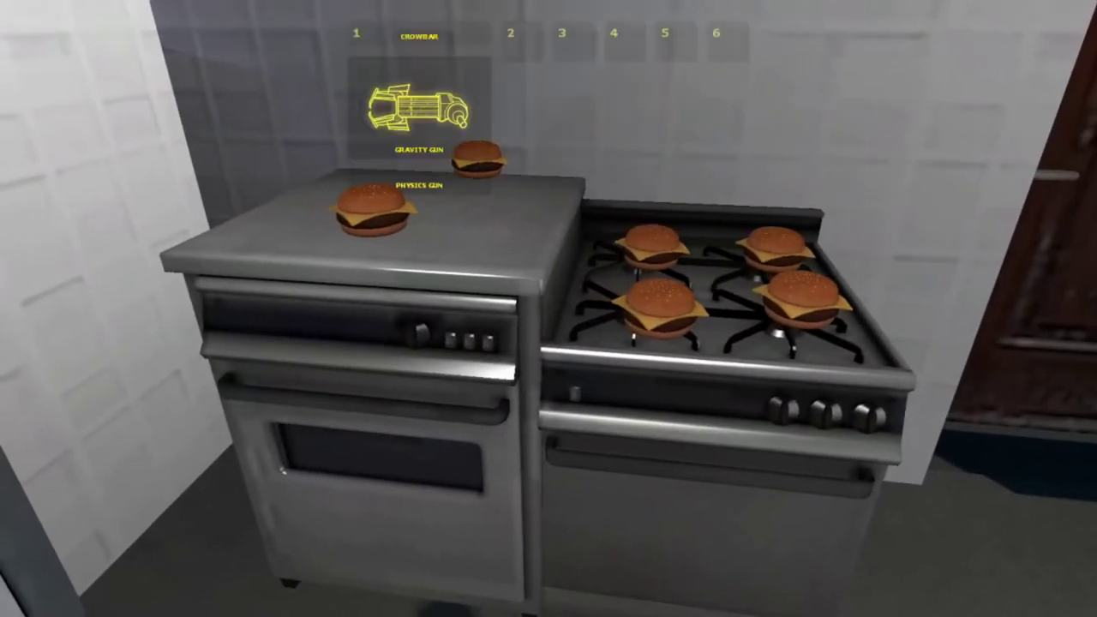
click(549, 309)
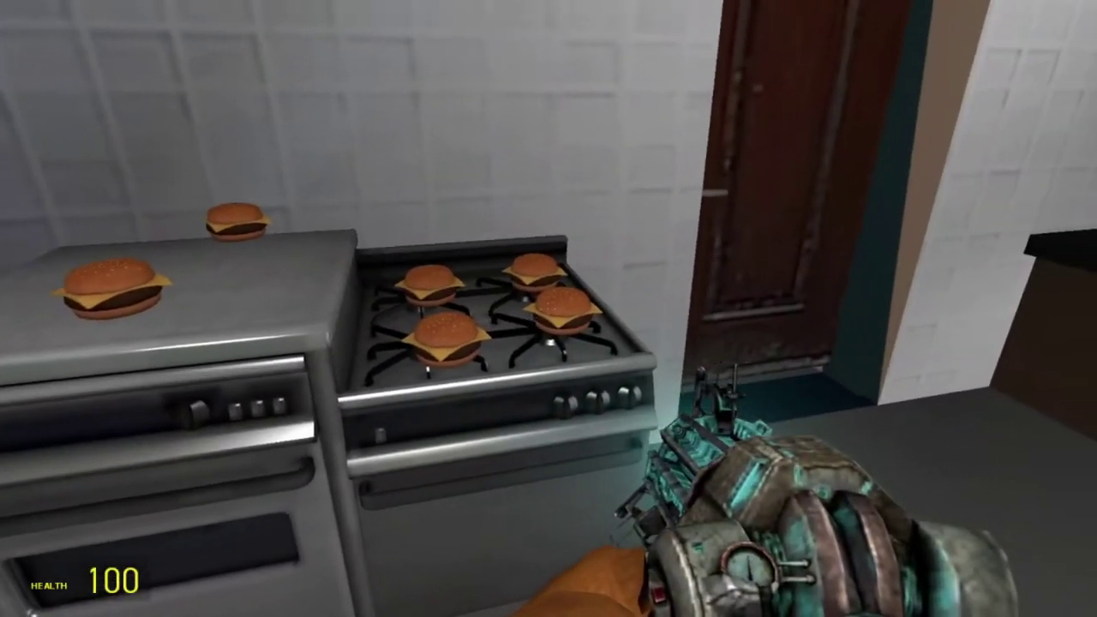
click(549, 309)
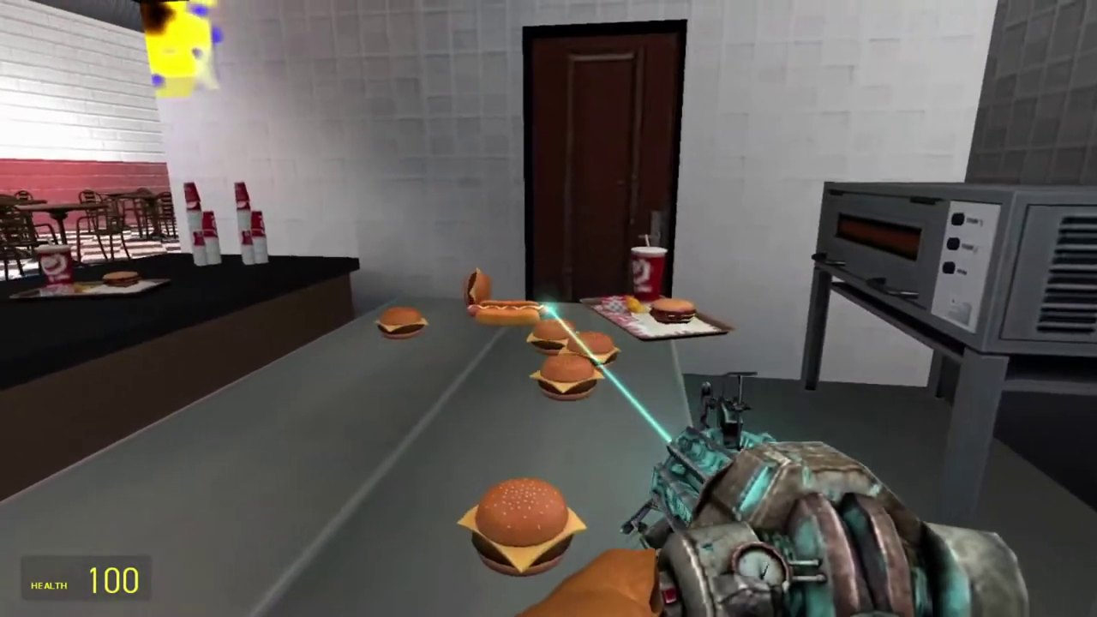
- Carry two burgers onto the food tray, lift the tray, and bring up the spawn menu
drag(548, 309, 549, 308)
right_click(548, 309)
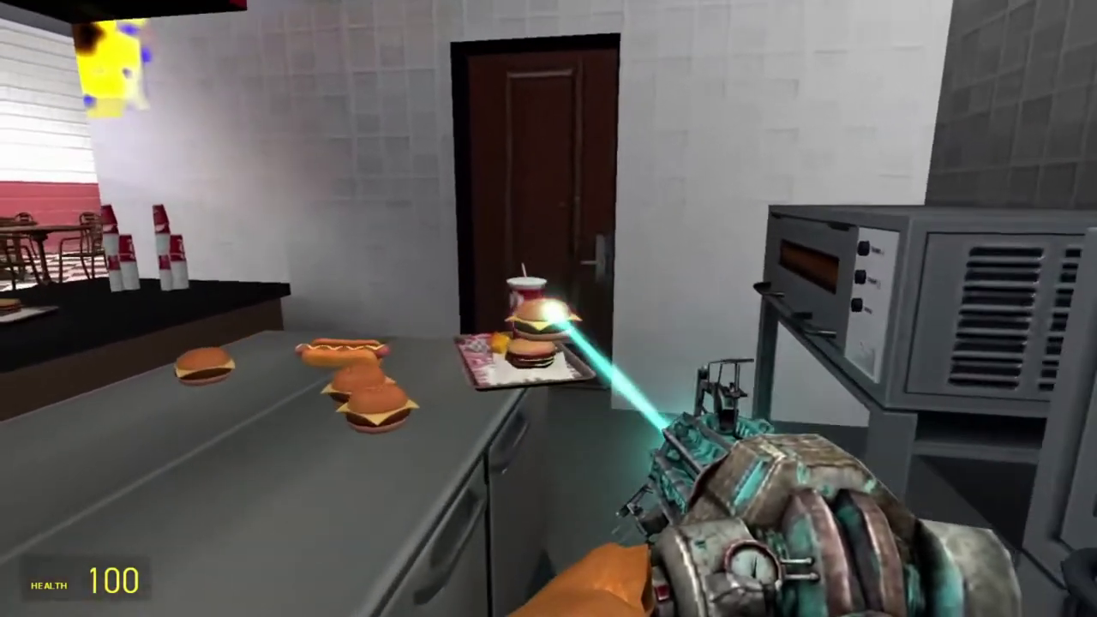
right_click(549, 309)
right_click(549, 309)
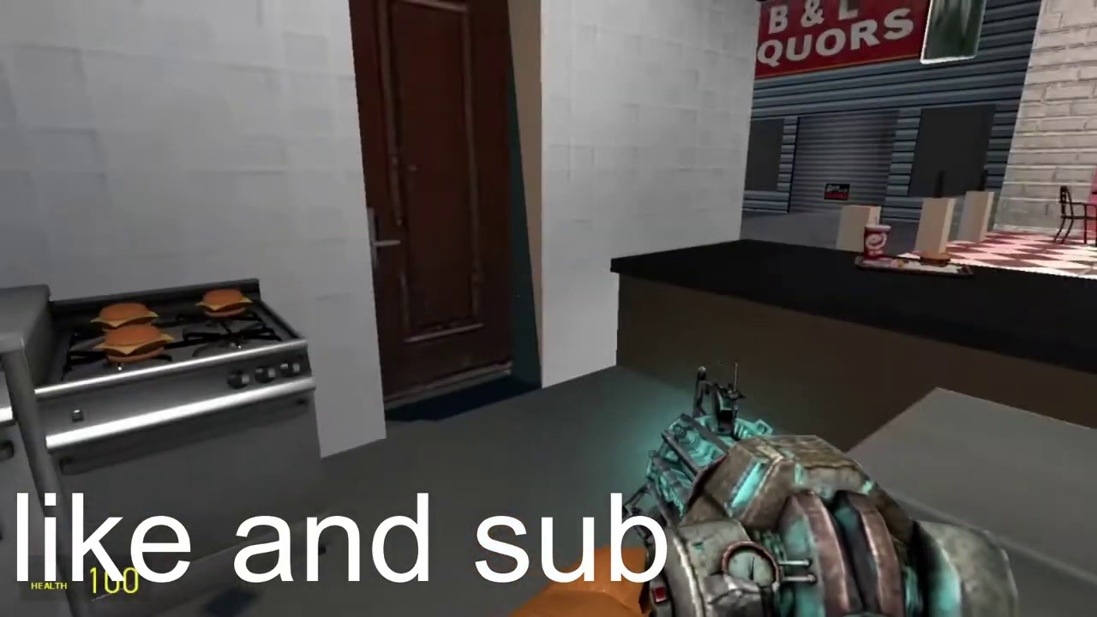
scroll(549, 308, down, 2)
key(q)
scroll(549, 309, down, 1)
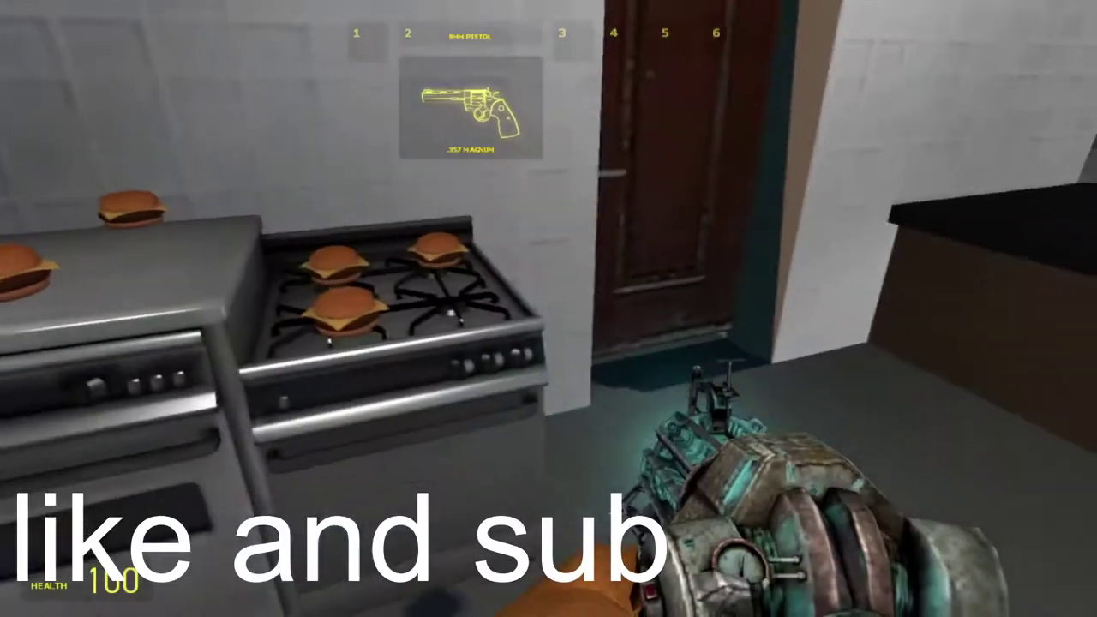
key(q)
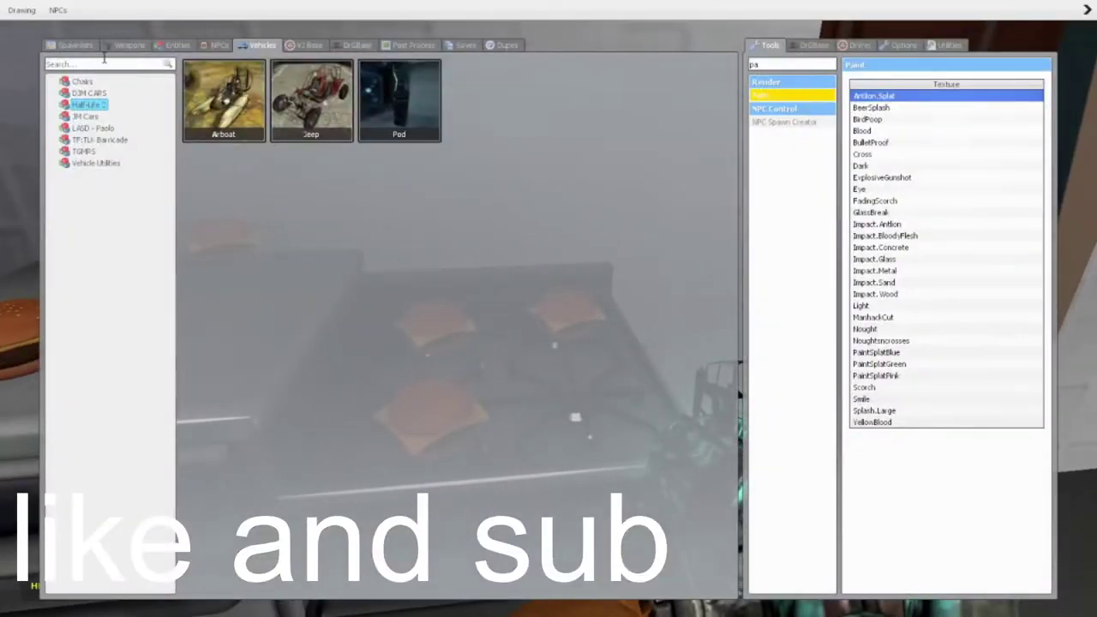
- Search the spawn menu for food props, then run a search in the Weapons list
click(116, 45)
text(foo)
key(Return)
click(86, 47)
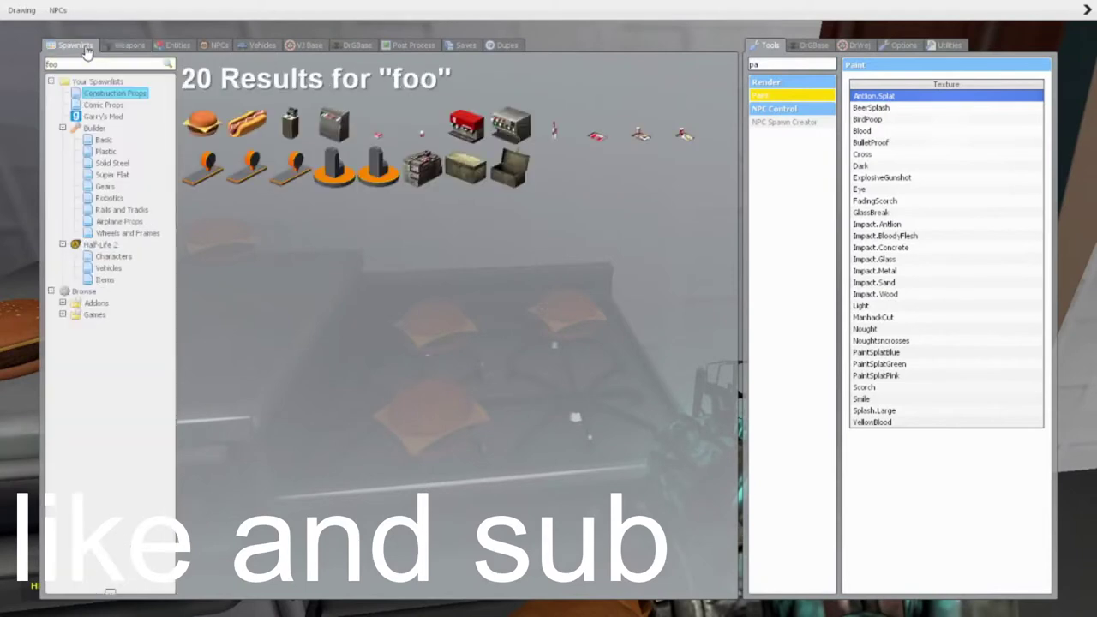
click(130, 46)
text(fi)
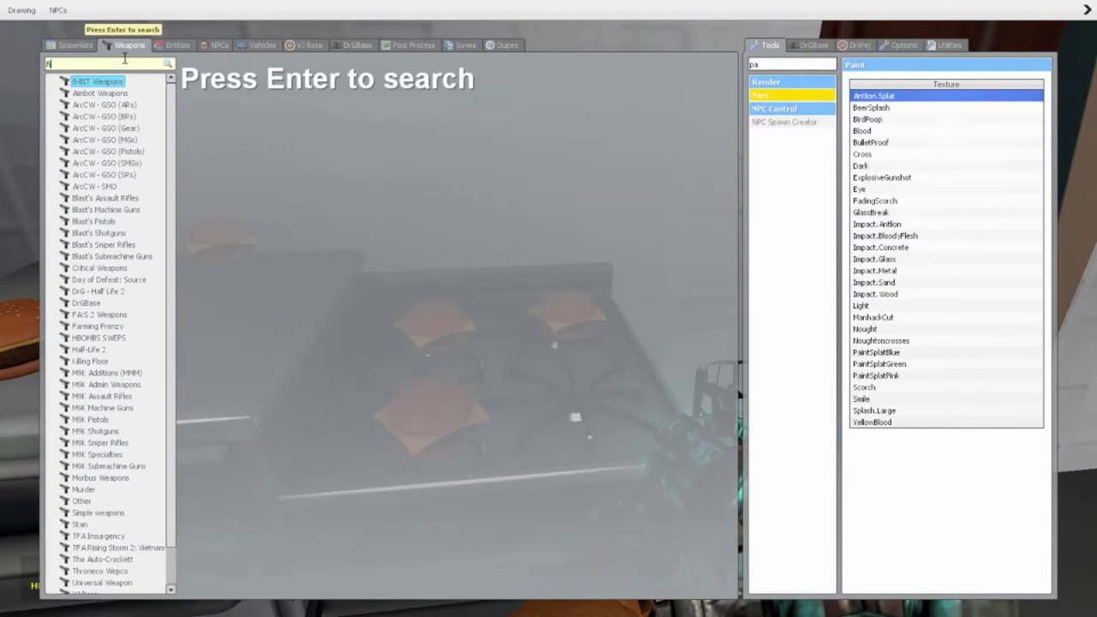
key(Return)
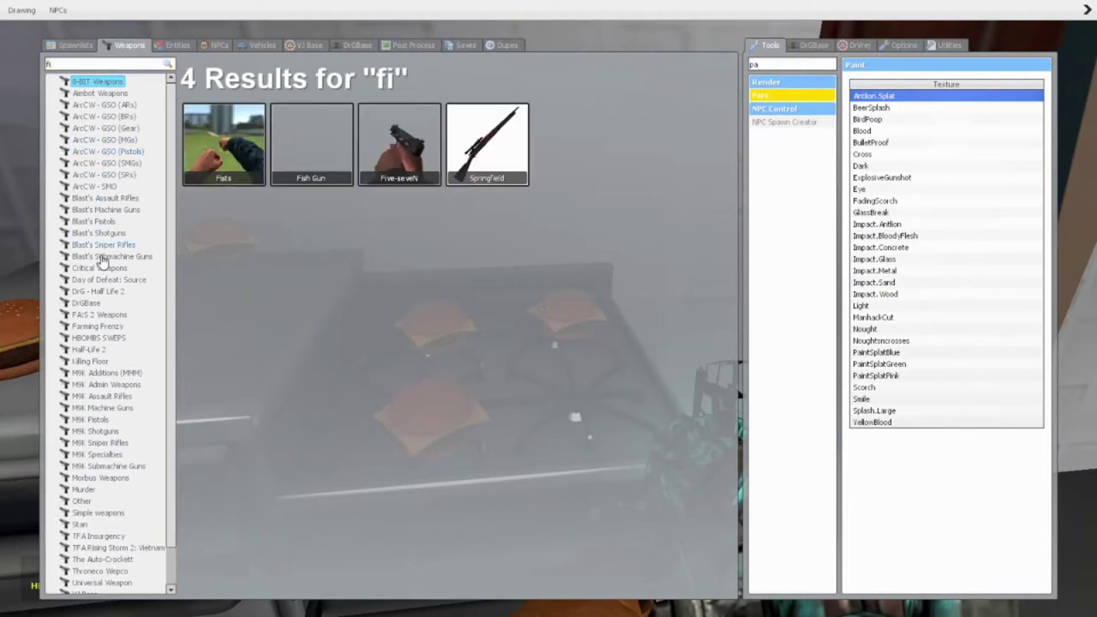
scroll(120, 214, down, 2)
- Browse the M9K Pistols, Specialties, Submachine Guns and Sniper Rifles categories
click(108, 344)
click(103, 380)
click(110, 415)
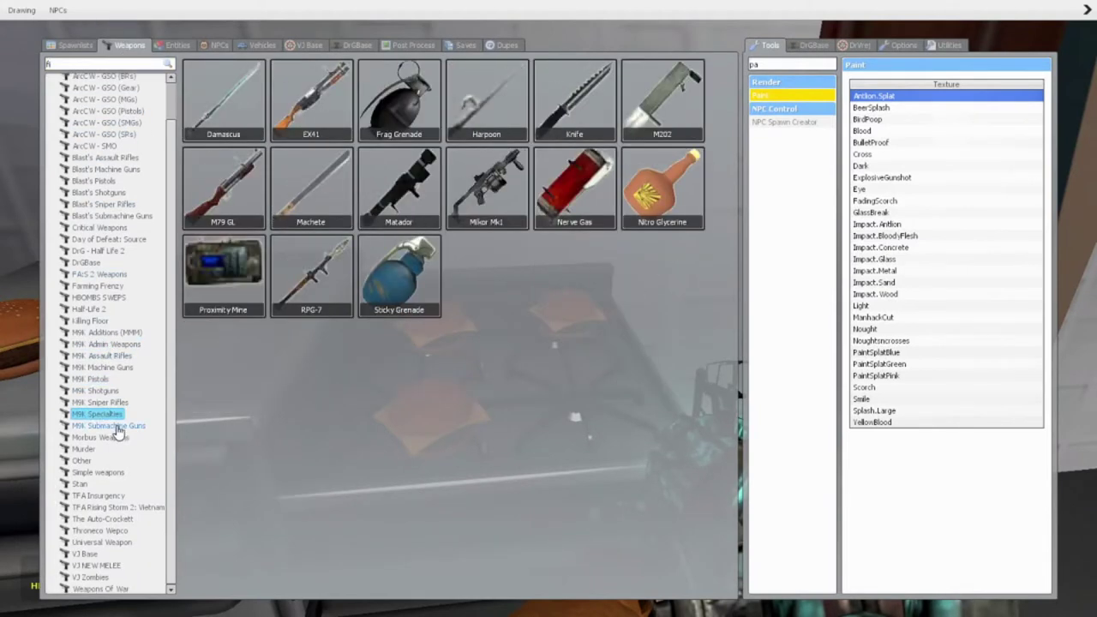
click(128, 426)
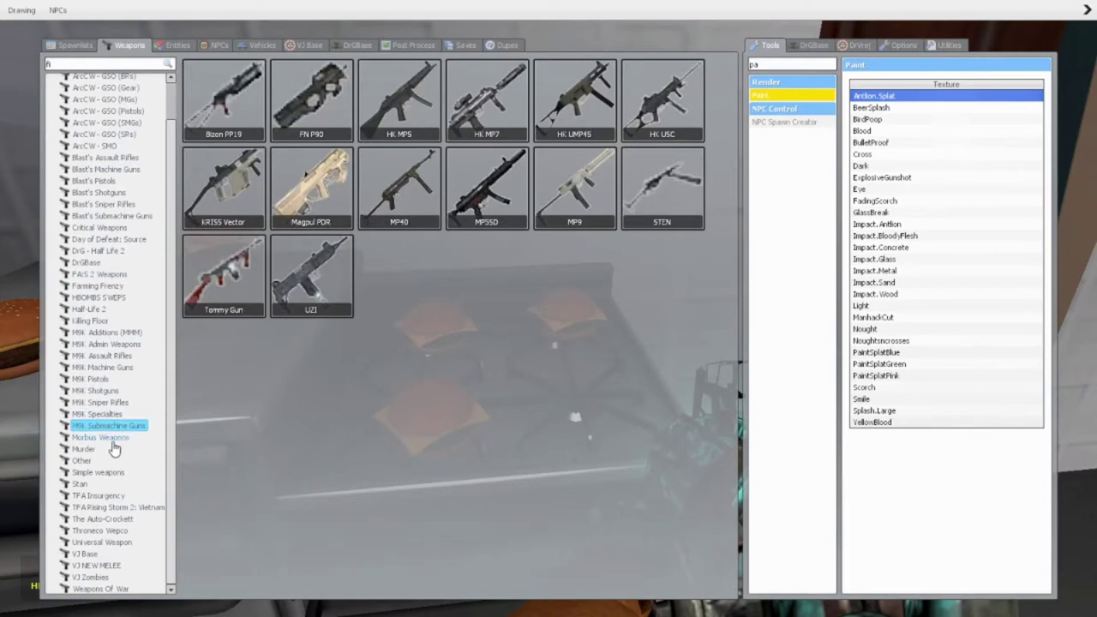
click(103, 438)
click(101, 414)
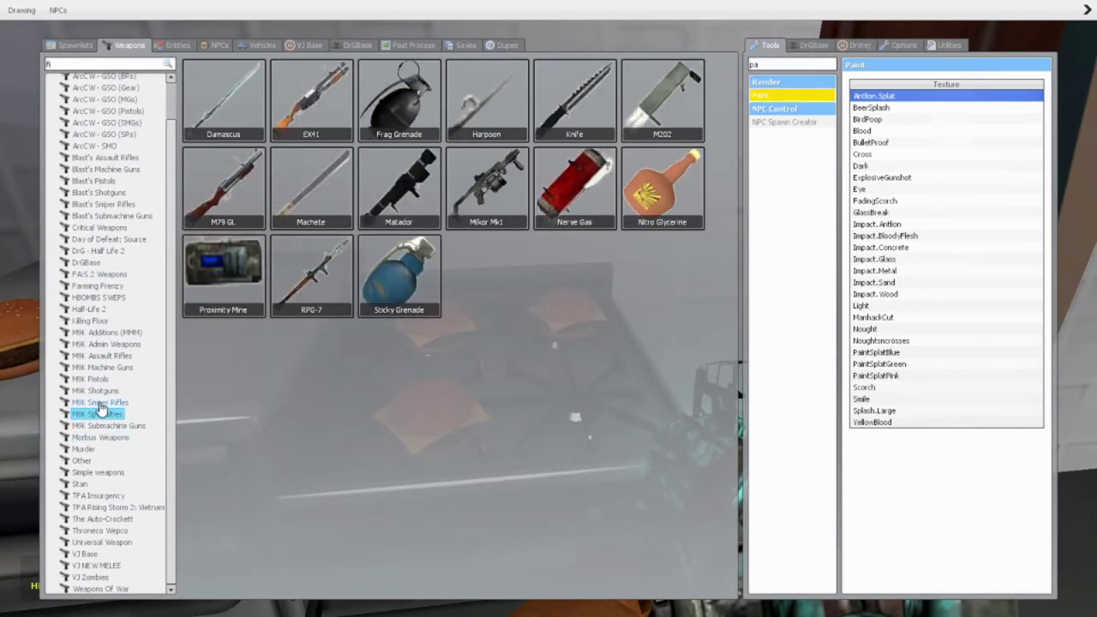
click(102, 402)
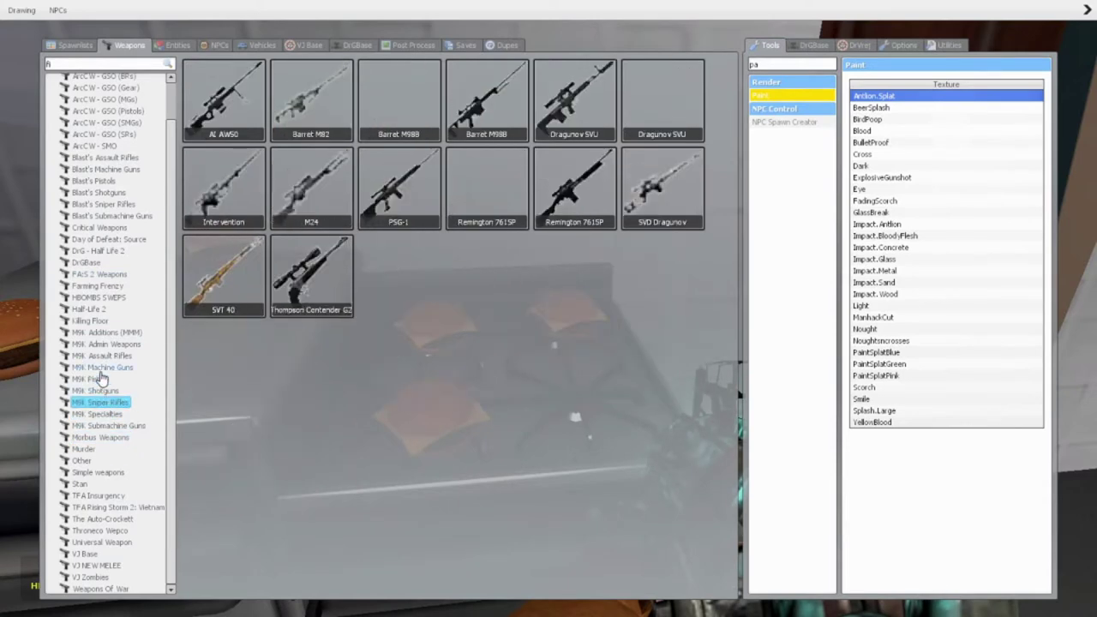
click(103, 366)
click(104, 415)
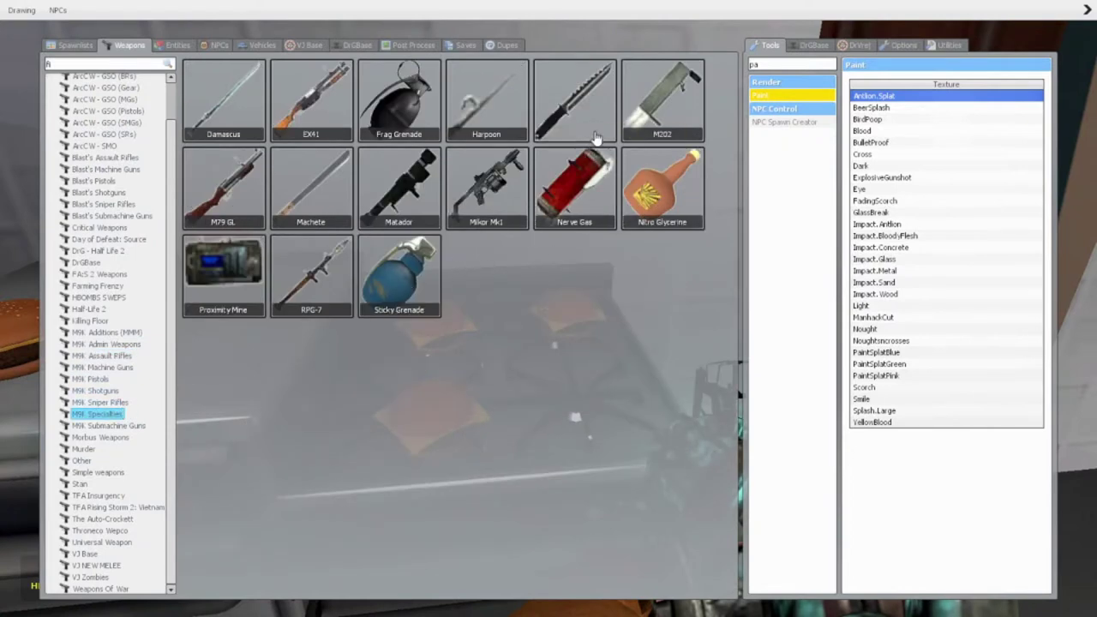
- Check M9K Admin Weapons and Shotguns, then equip the Flaregun from Additions (MMM)
click(103, 403)
click(102, 379)
click(101, 356)
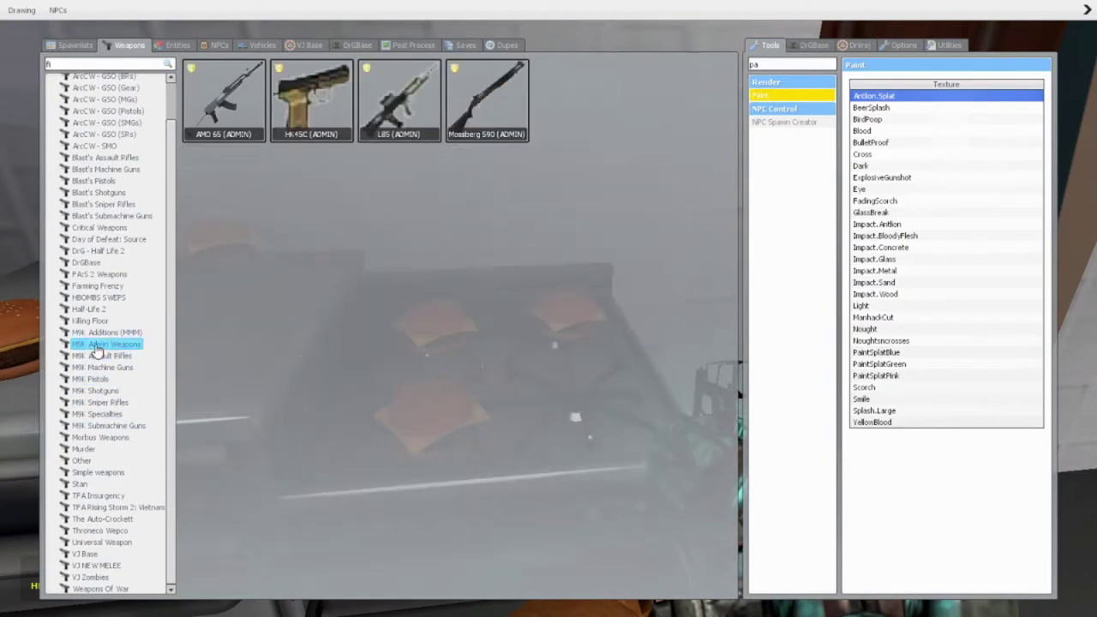
click(99, 332)
click(107, 392)
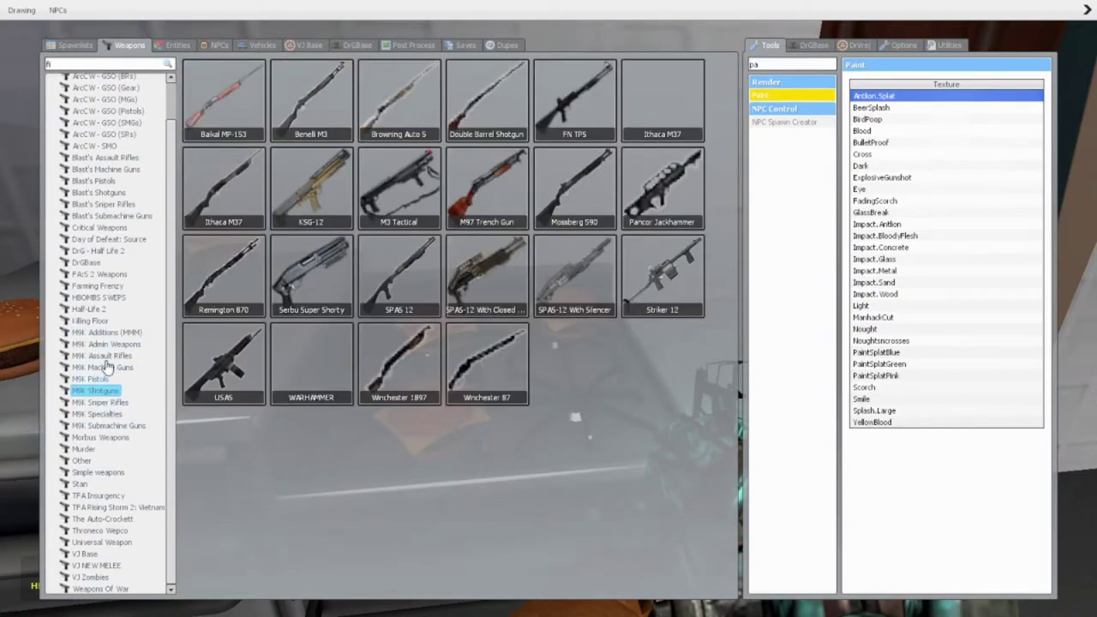
click(109, 333)
click(239, 110)
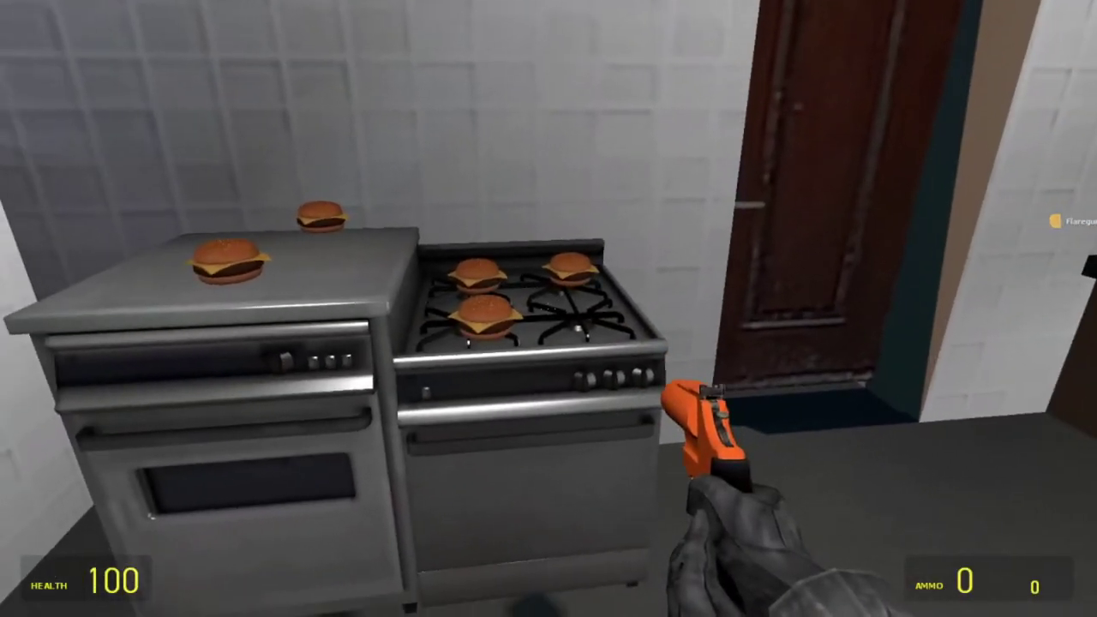
- Search the spawnlists for 'fl', then narrow to 'fla' to list 47 flare items
key(q)
click(49, 47)
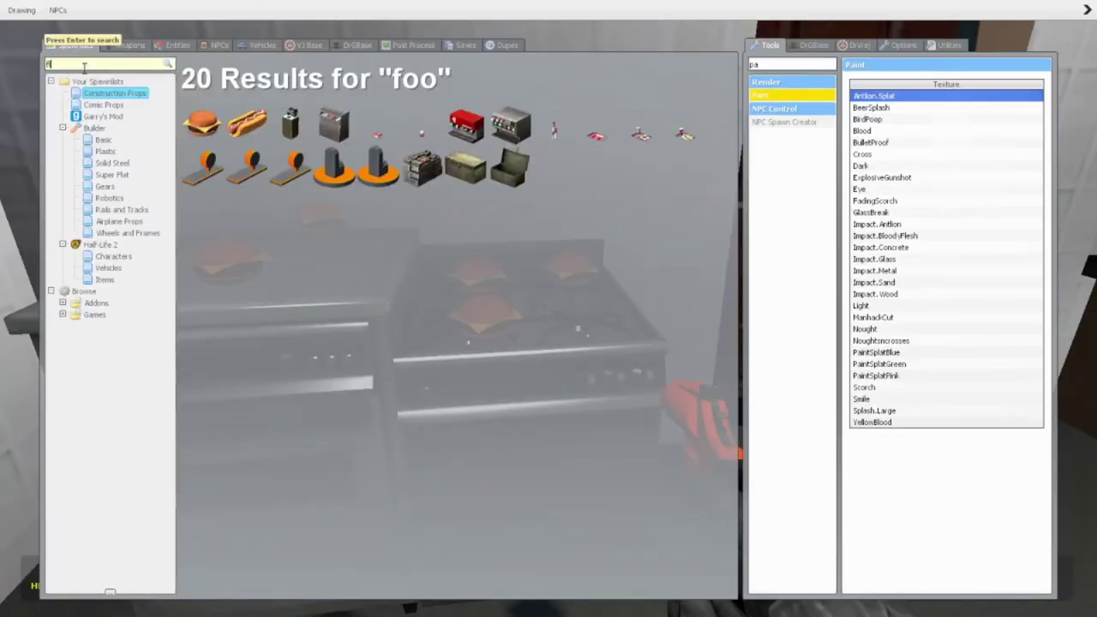
key(Return)
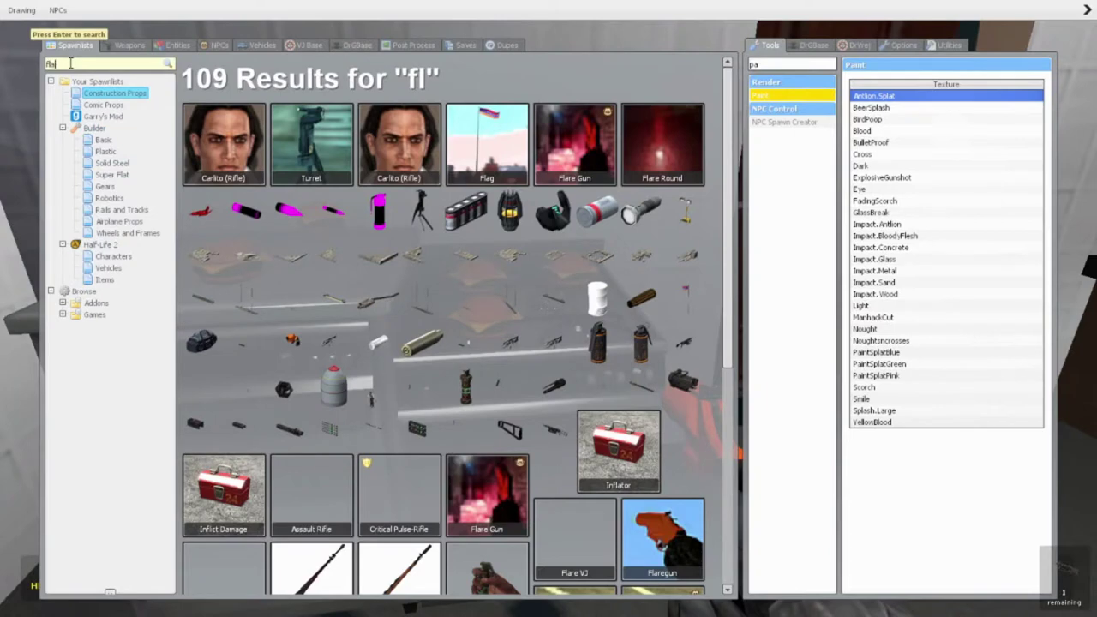
key(Return)
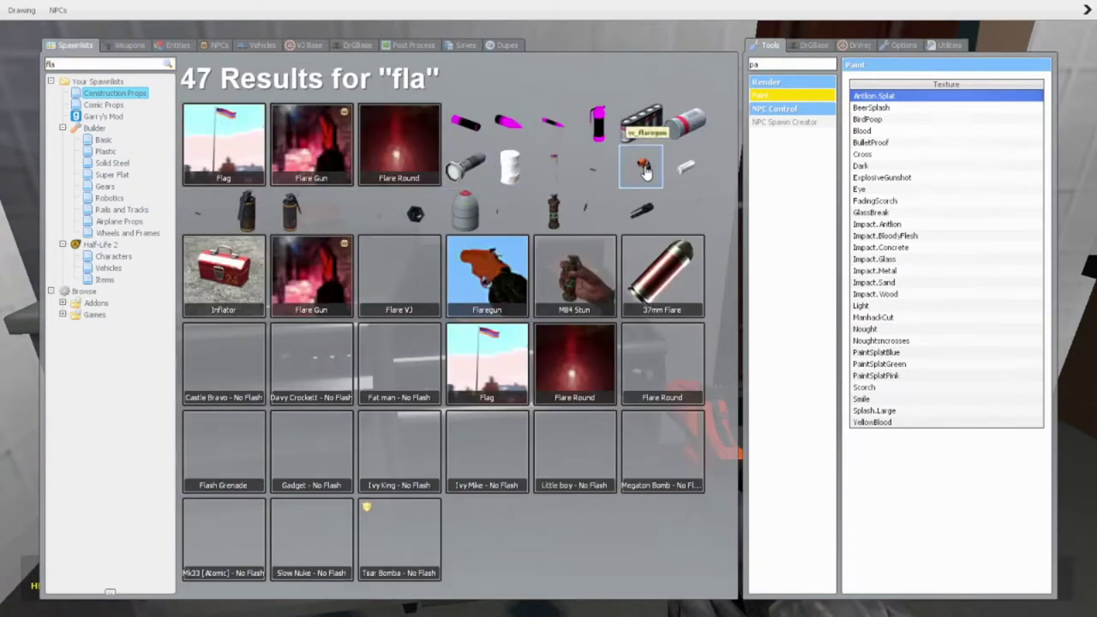
- Place flare props on the kitchen floor with the toolgun, then undo them
right_click(686, 131)
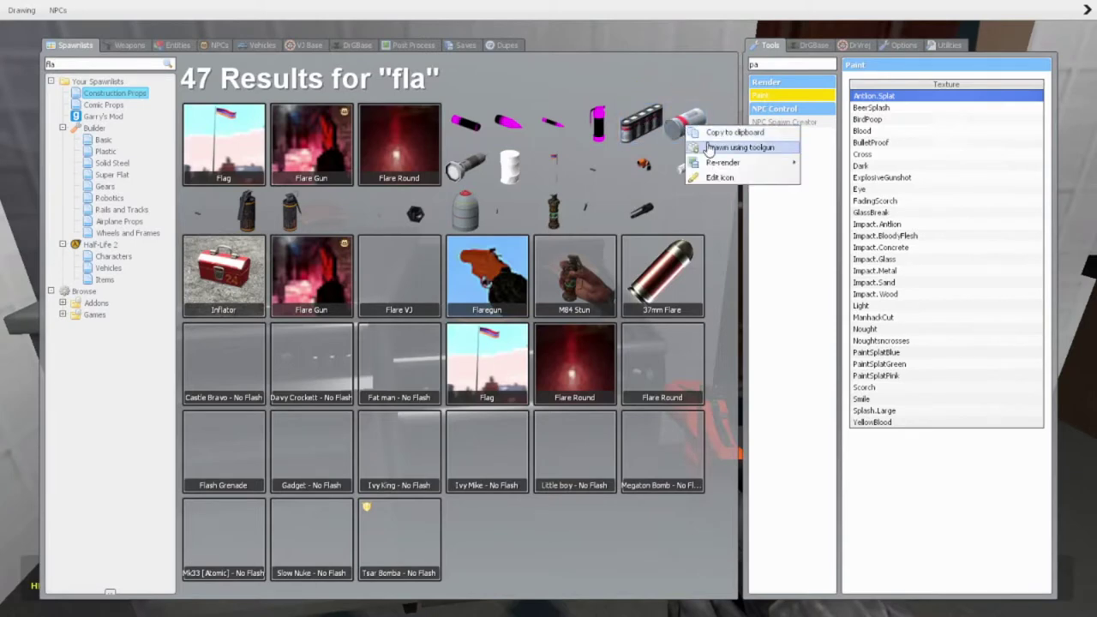
click(714, 151)
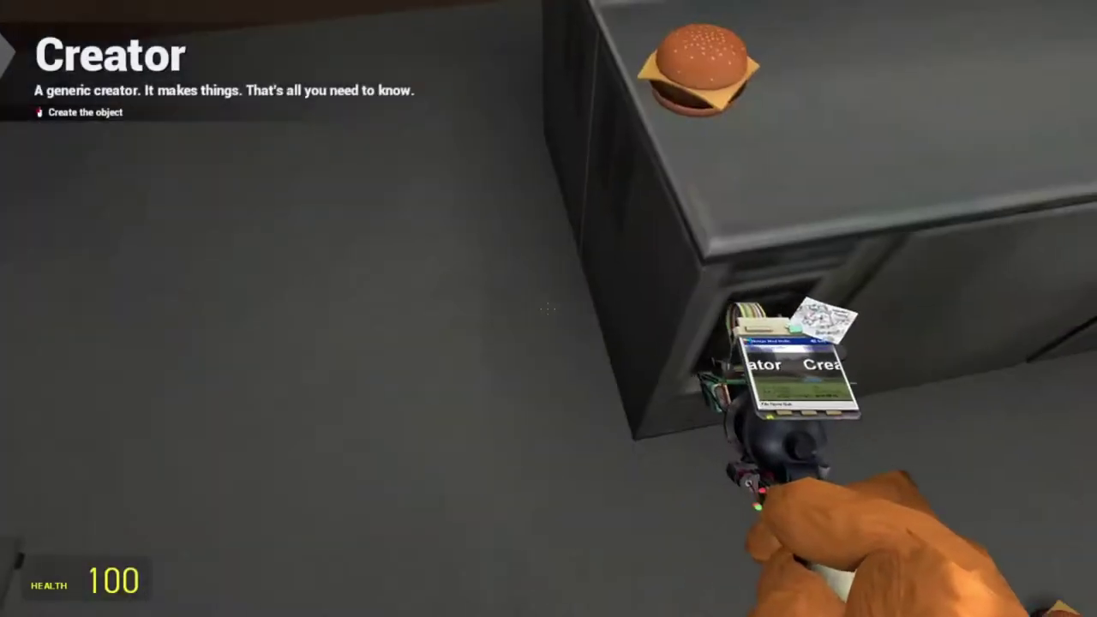
click(549, 309)
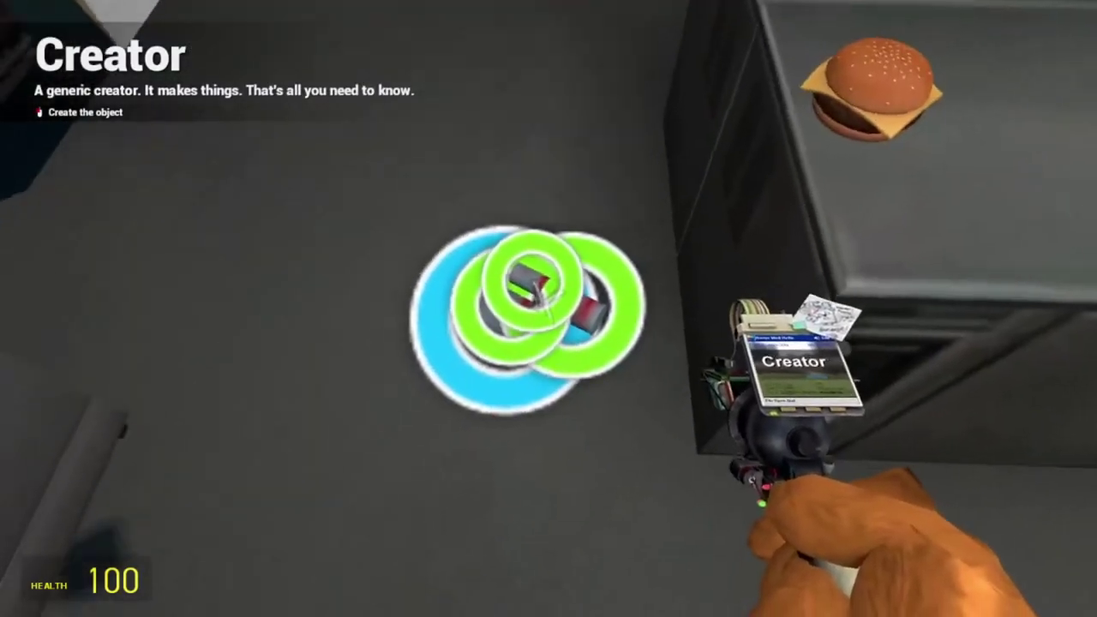
click(549, 309)
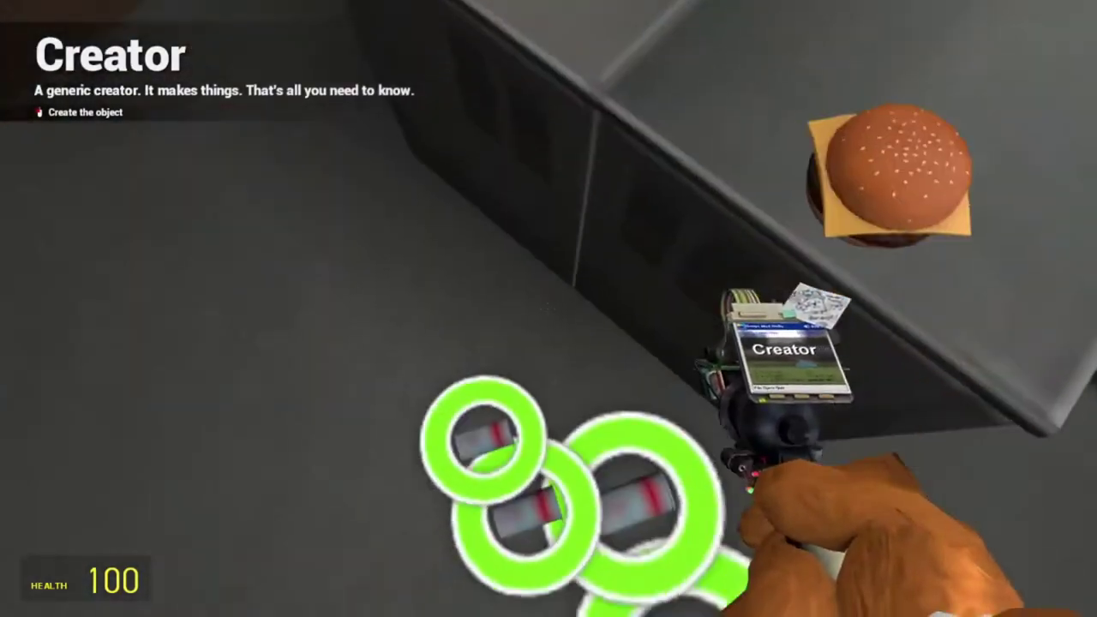
key(z)
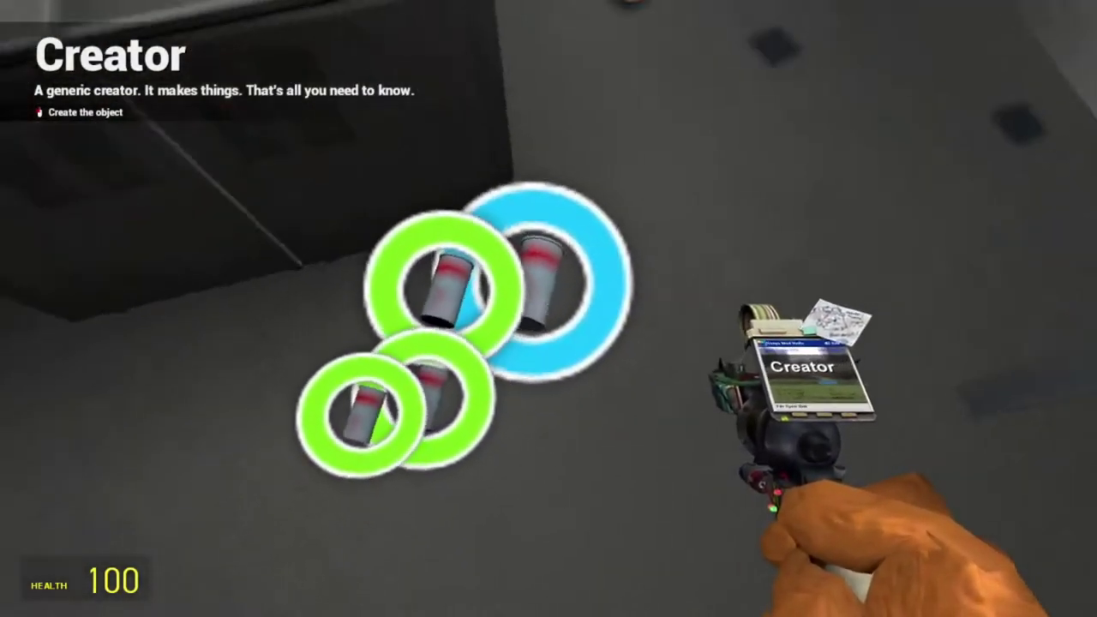
key(z)
key(z)
- Equip the Flare Gun again from the spawn menu and fire a red flare
key(q)
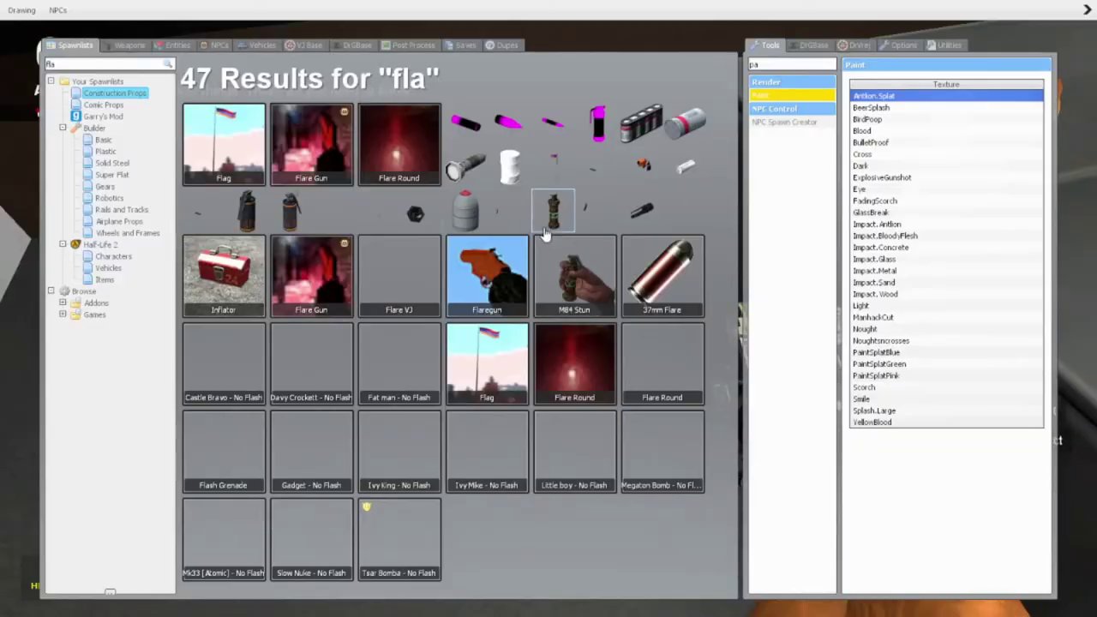
click(312, 275)
click(549, 309)
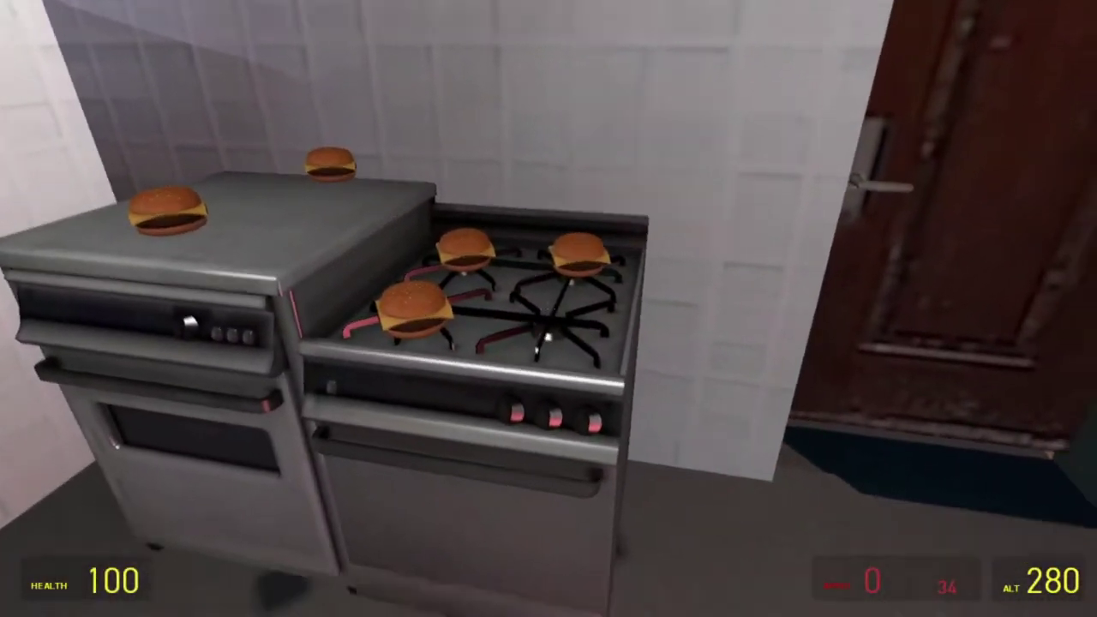
- Reload and fire two flares at the burgers on the stove
key(r)
click(549, 309)
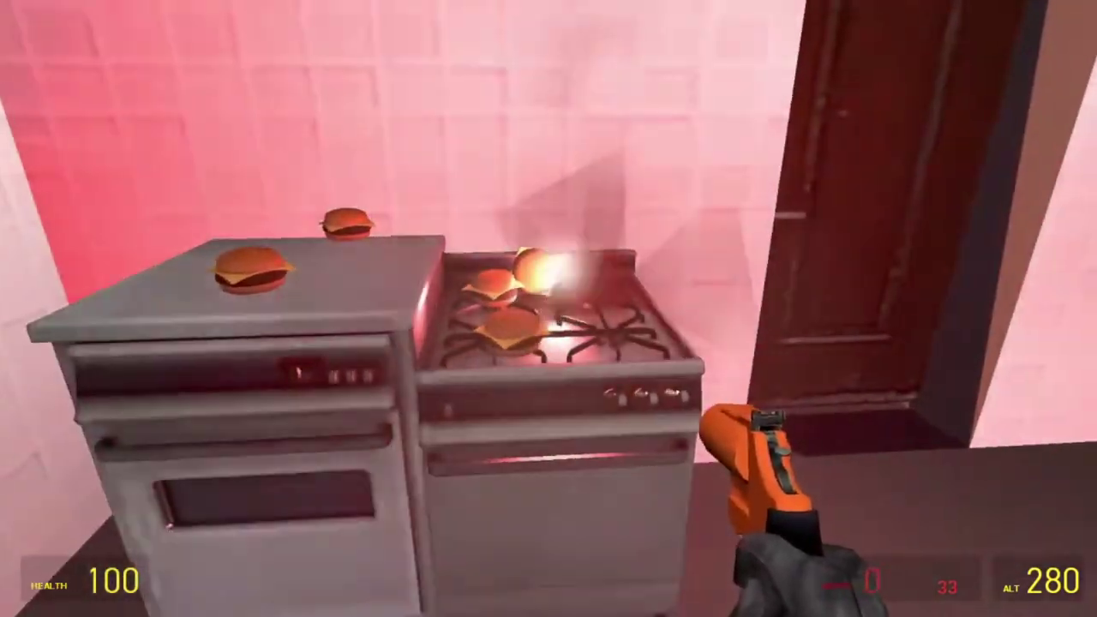
key(r)
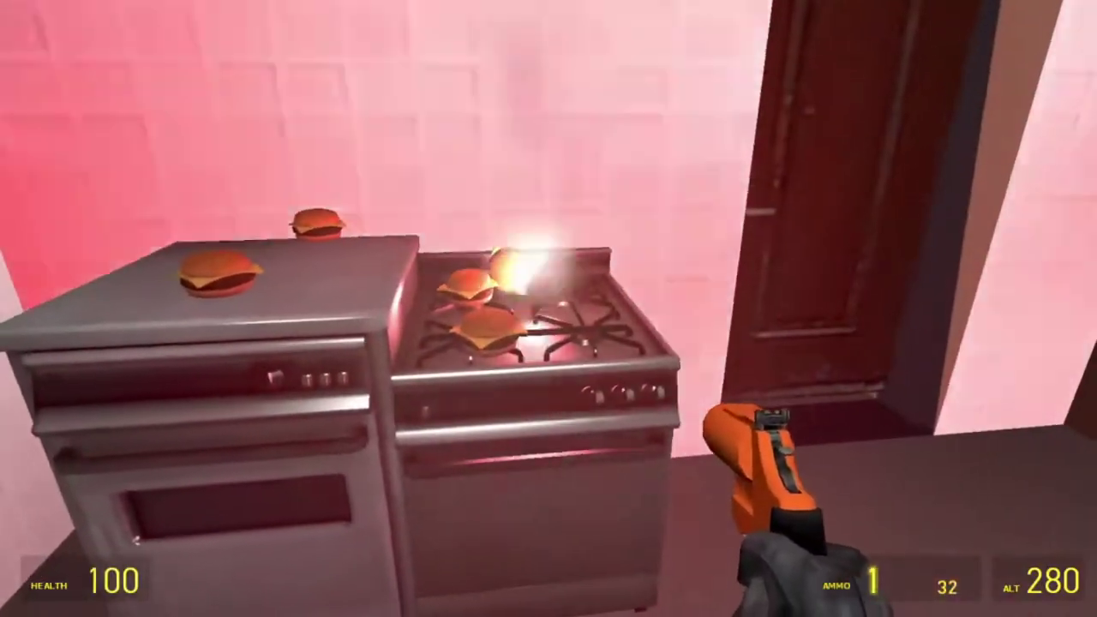
click(548, 309)
- Switch to the gravity gun, pick up a burger from the stove, and release it
key(1)
right_click(548, 309)
right_click(548, 309)
- Move the round dining table behind the old man with the gravity gun
key(w)
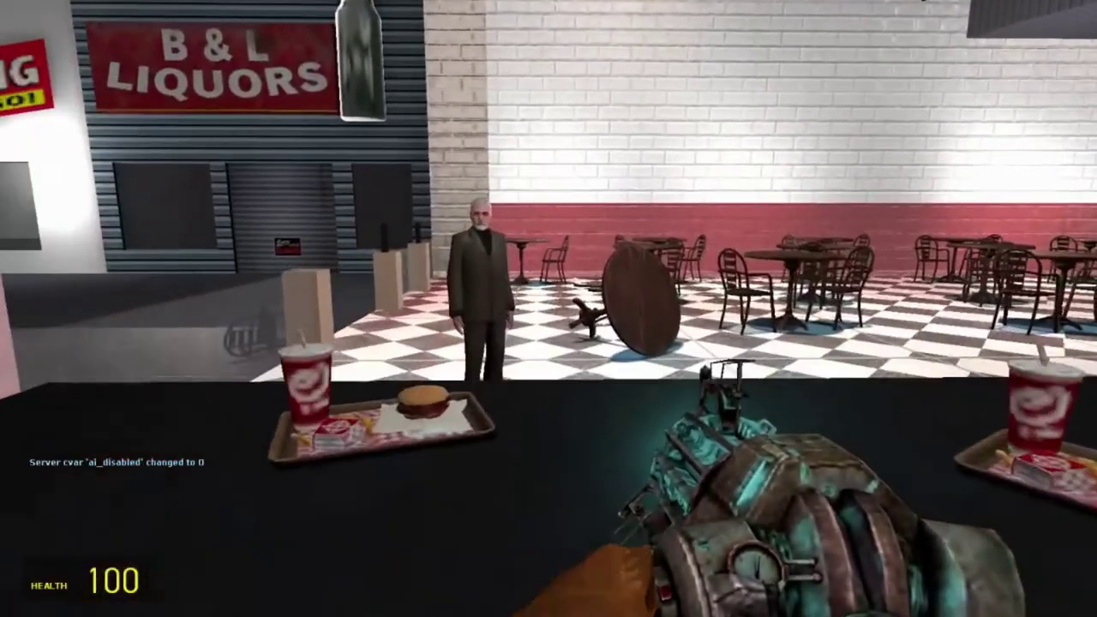
key(s)
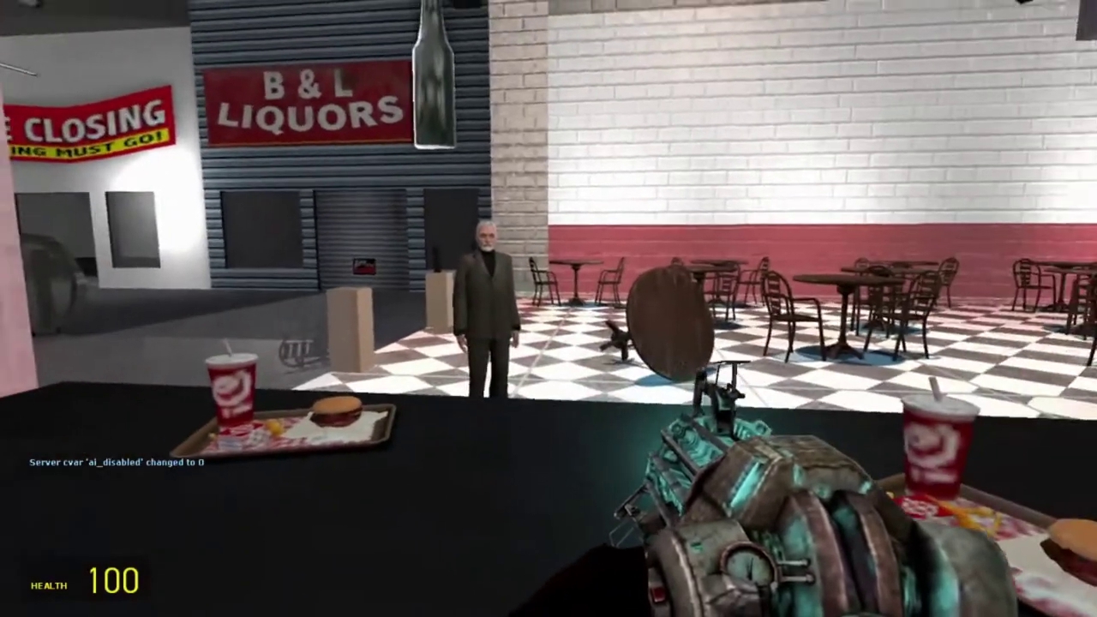
right_click(549, 309)
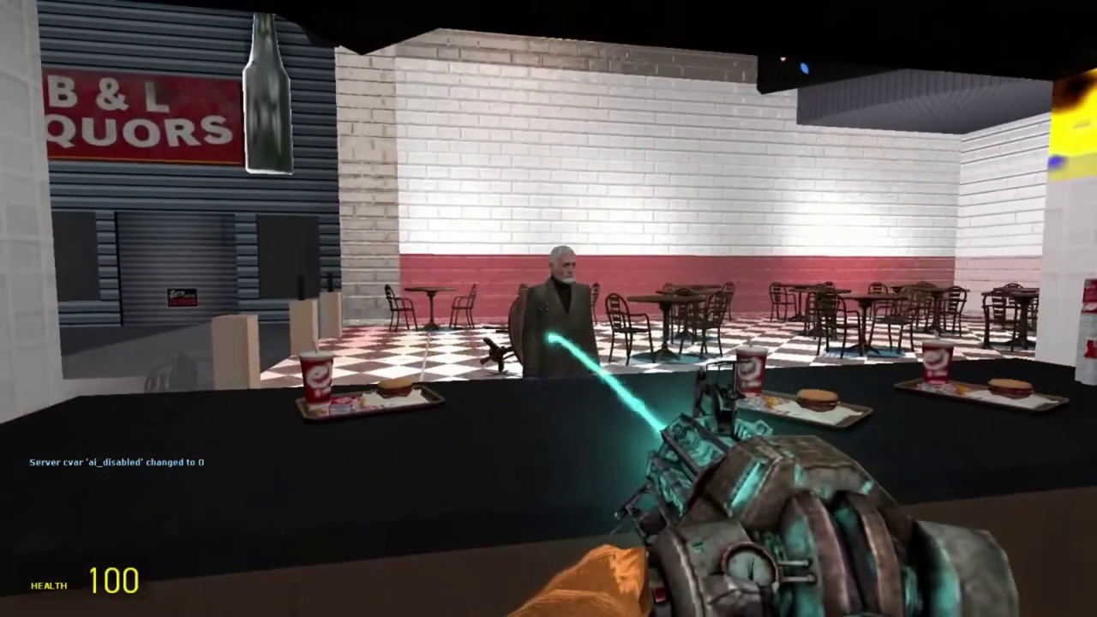
right_click(548, 309)
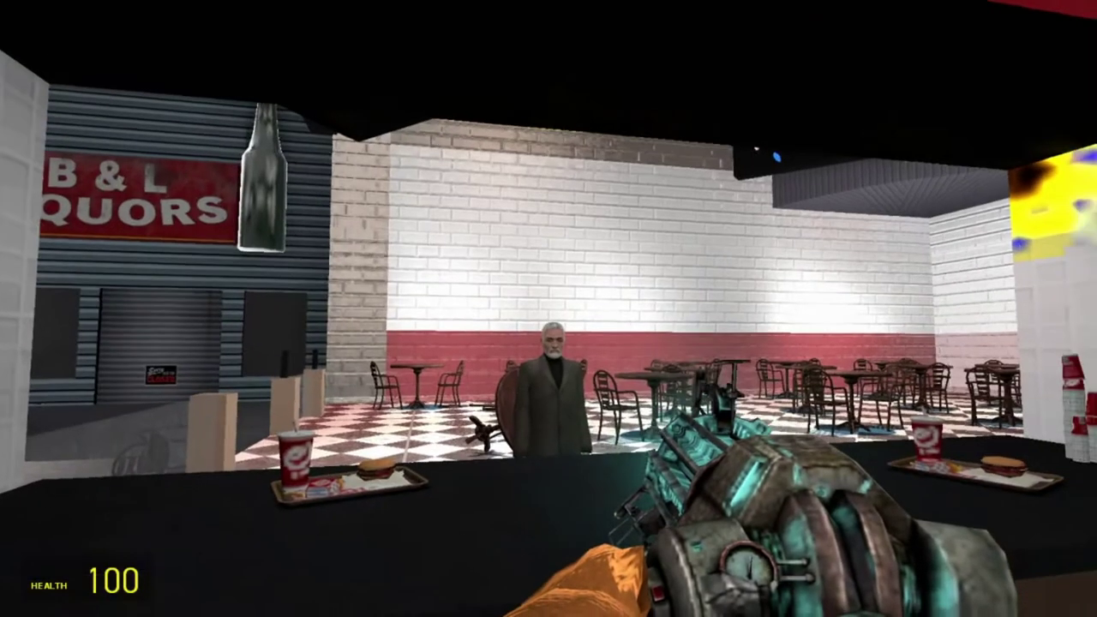
key(a)
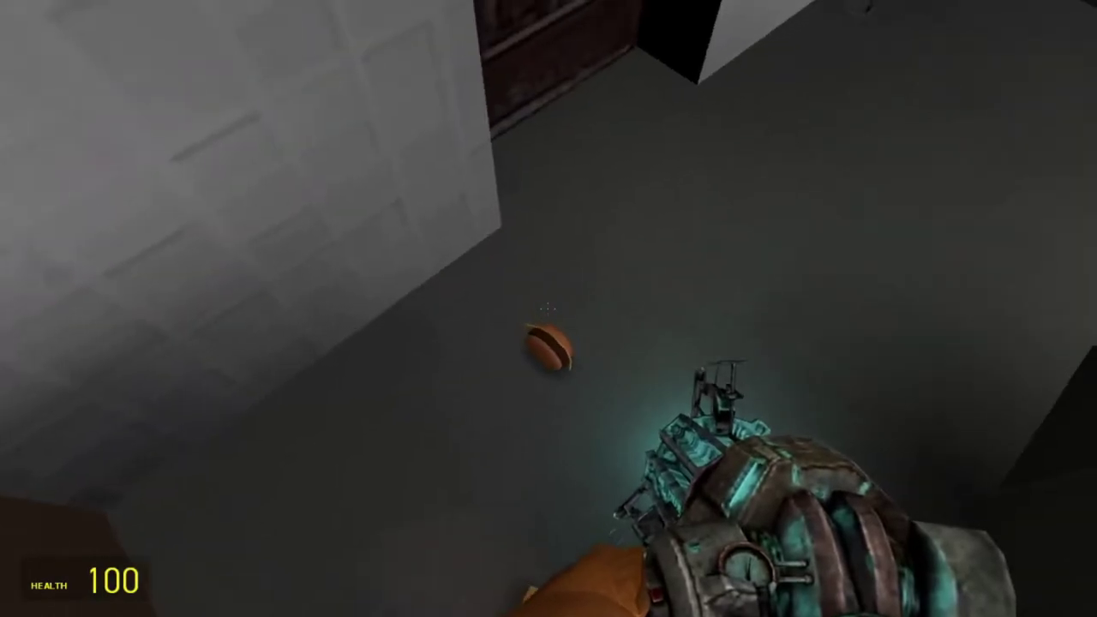
- Grab and release a burger, turn on the flashlight, and bring up the spawn menu
right_click(548, 309)
key(q)
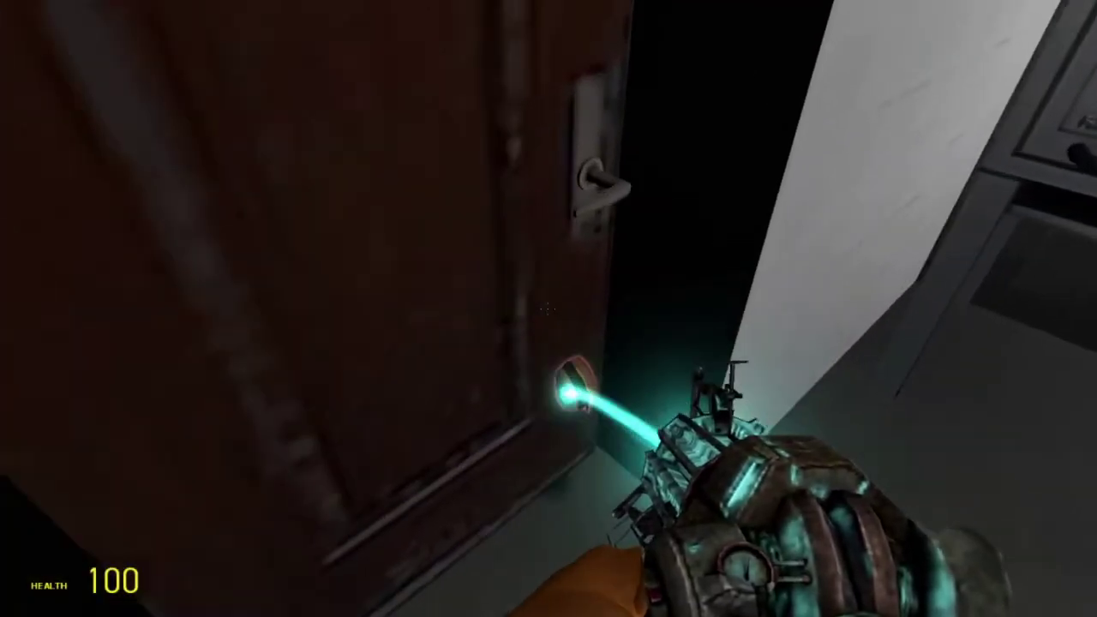
right_click(549, 308)
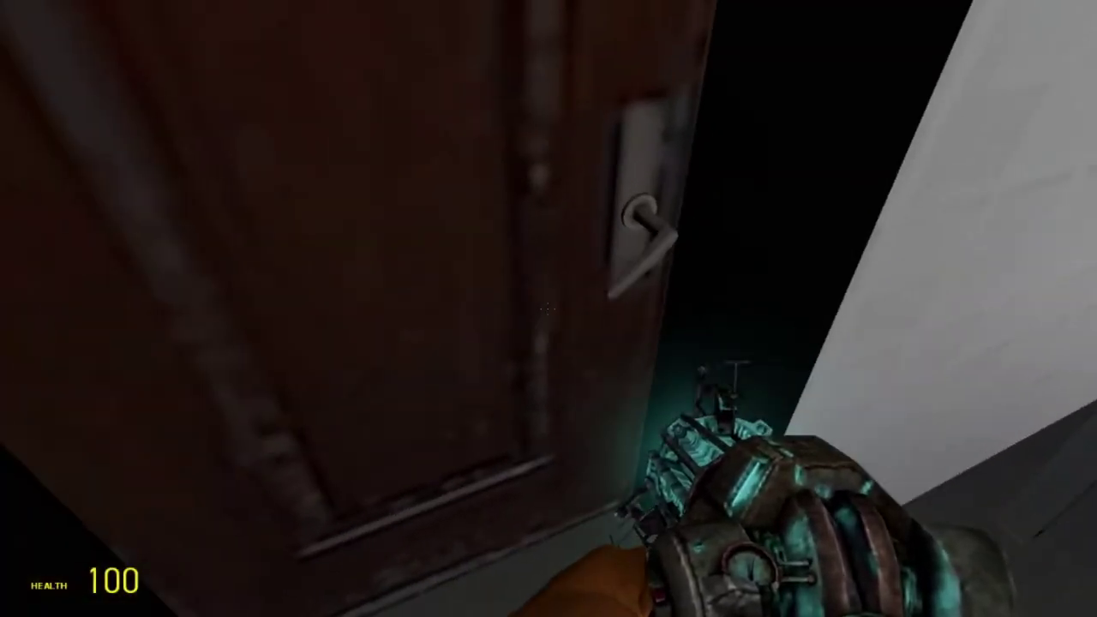
key(f)
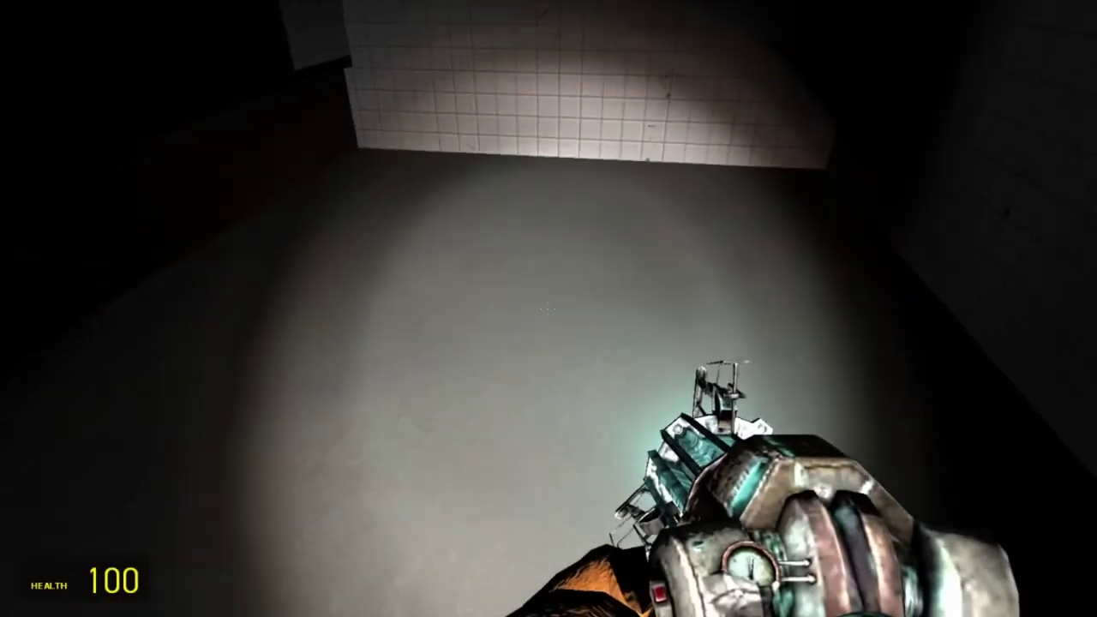
key(q)
- Search spawnable props for 'ham' and 'foo', close the menu, and grab a burger
click(96, 45)
text(fla)
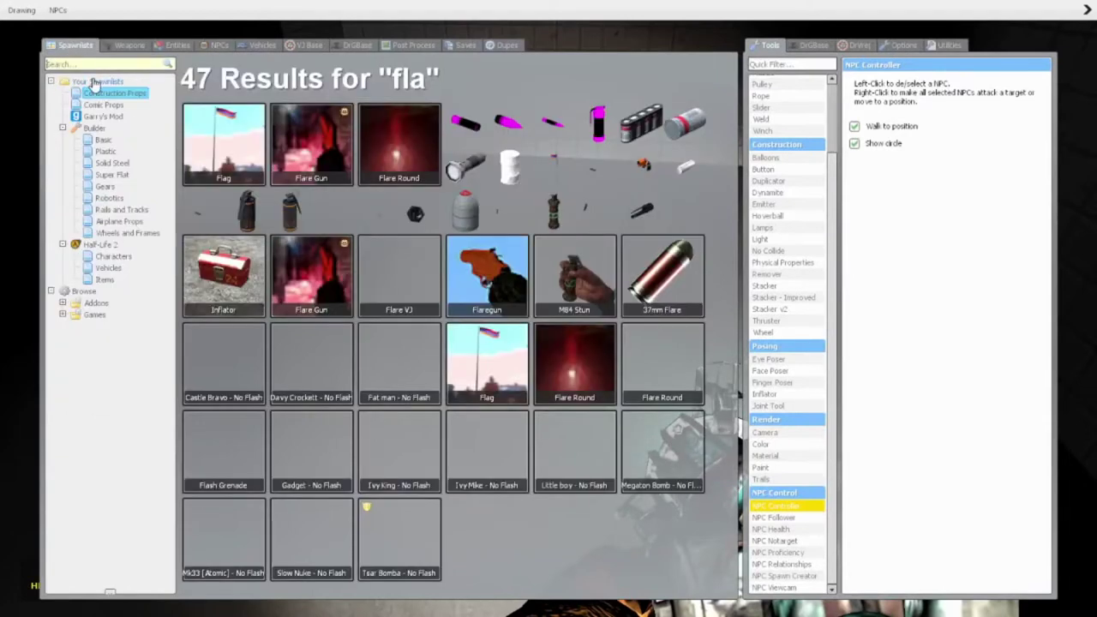
key(Return)
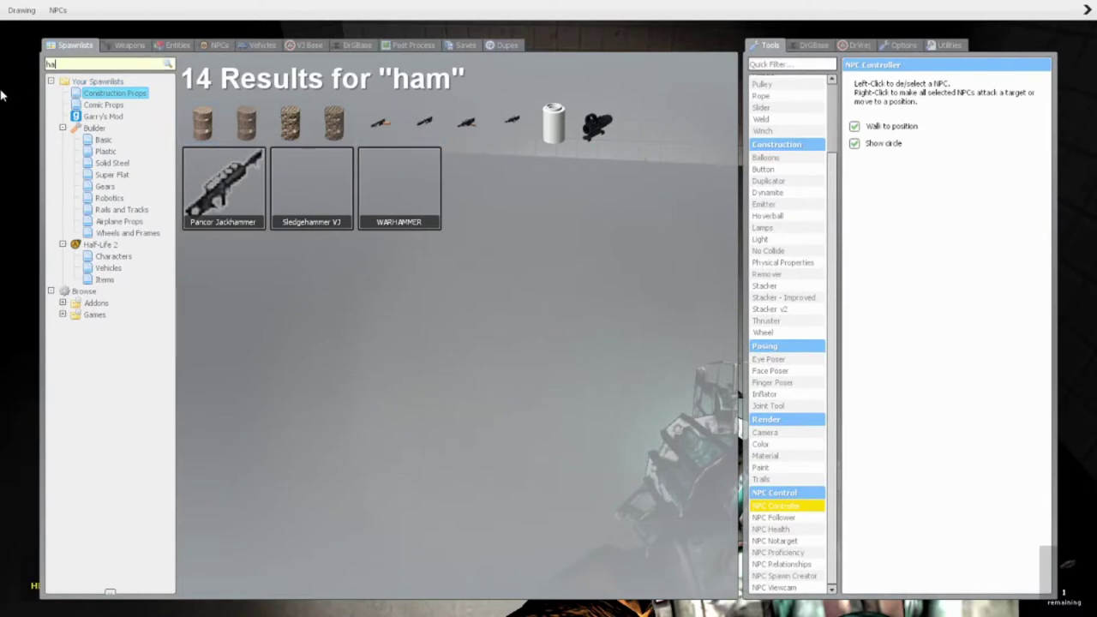
text(foo)
key(Return)
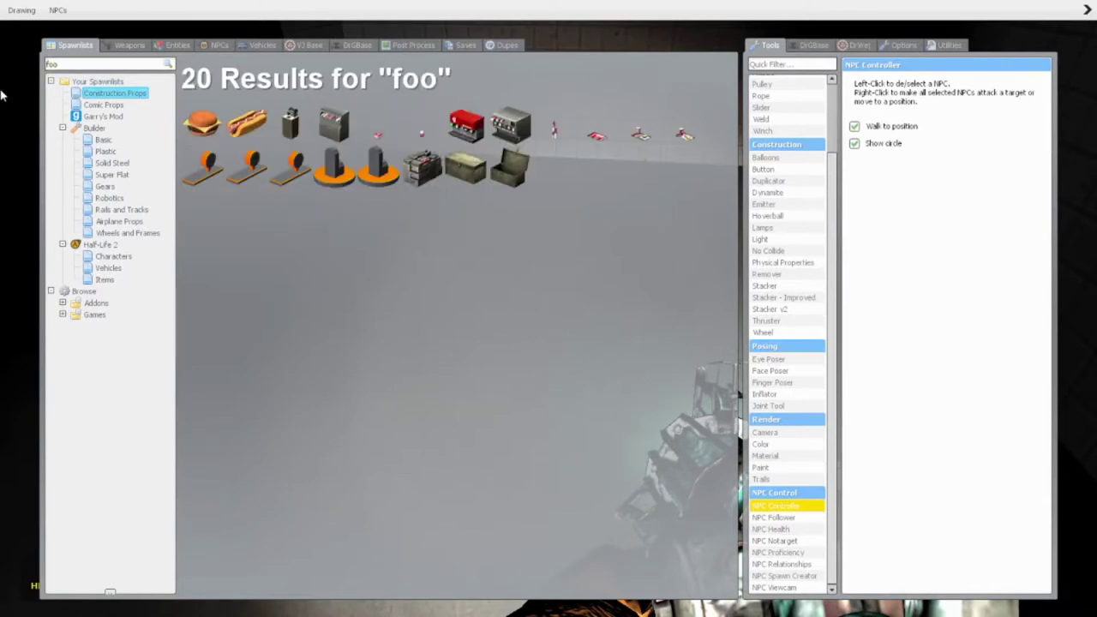
key(q)
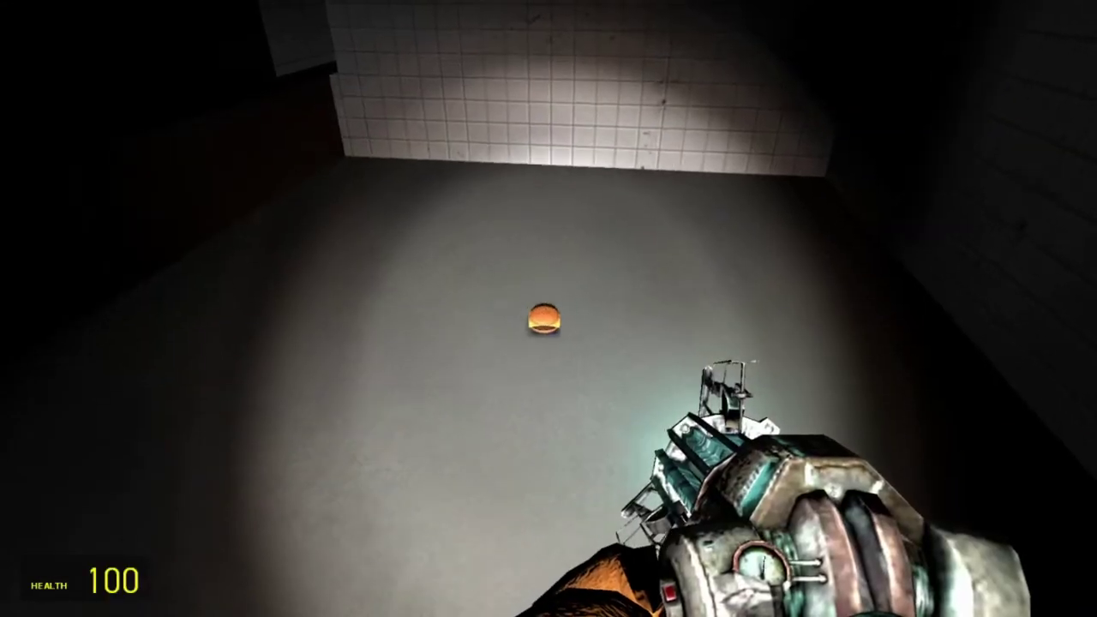
click(549, 309)
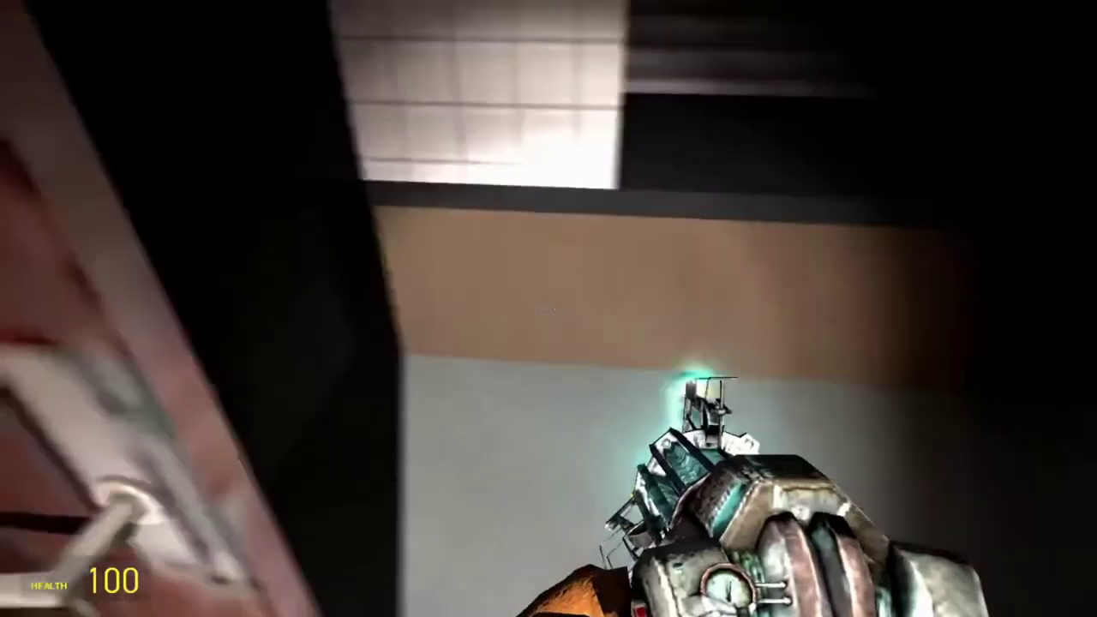
click(549, 309)
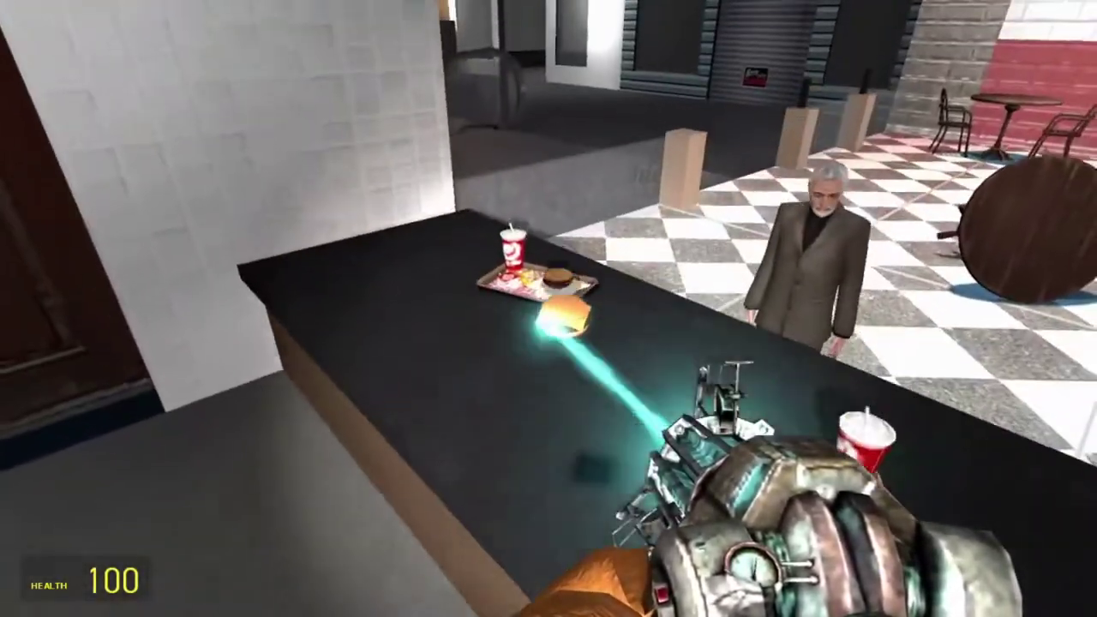
- Select the flare gun and fire a flare at the burger
key(2)
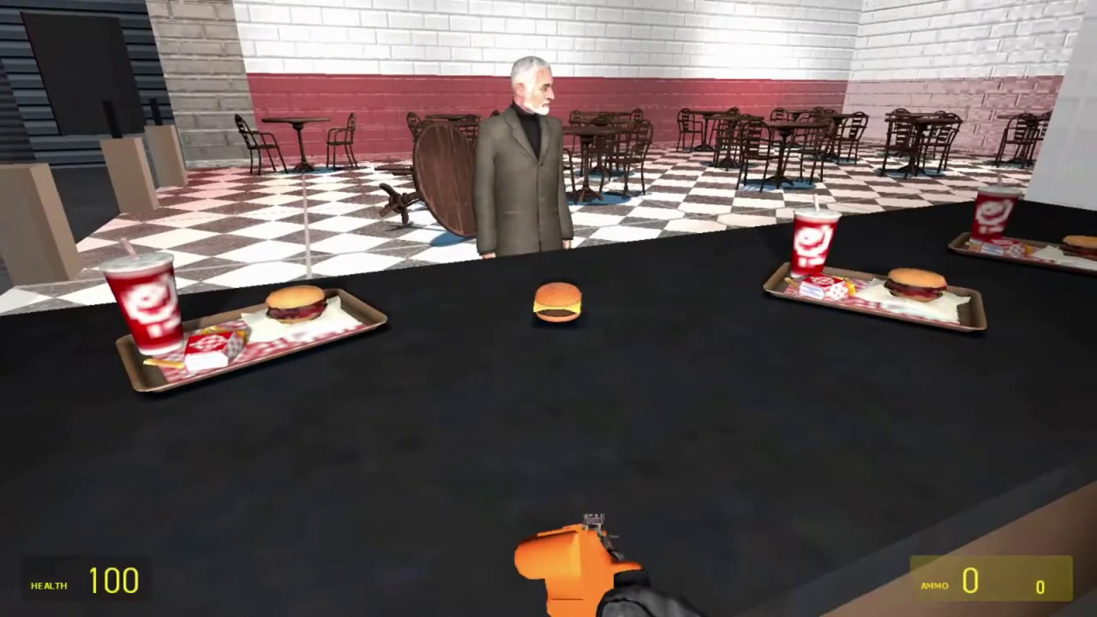
key(3)
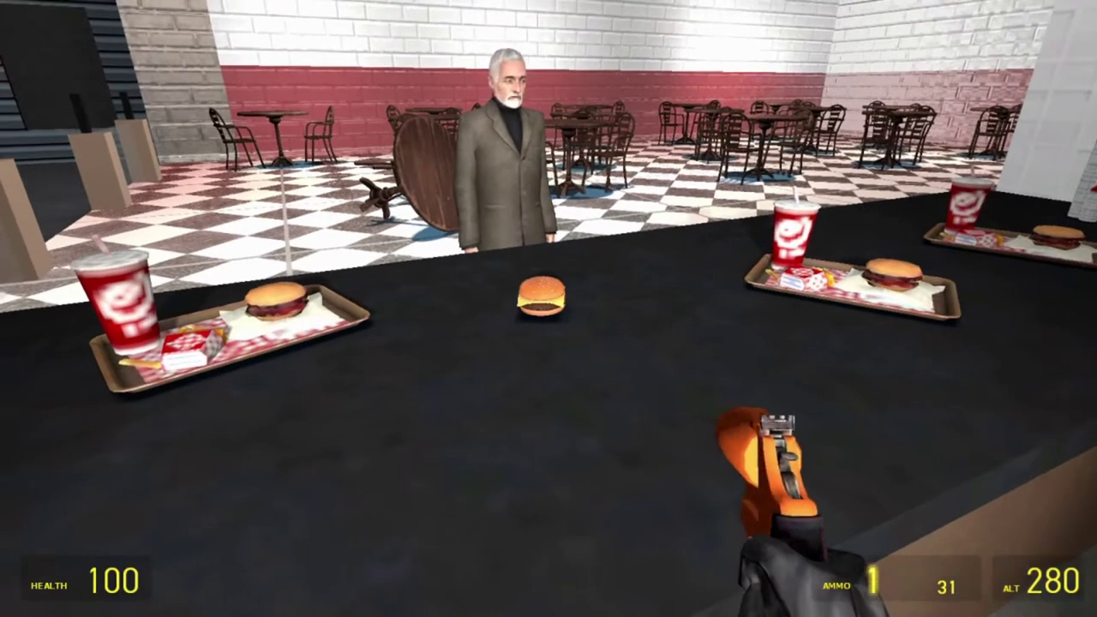
click(549, 308)
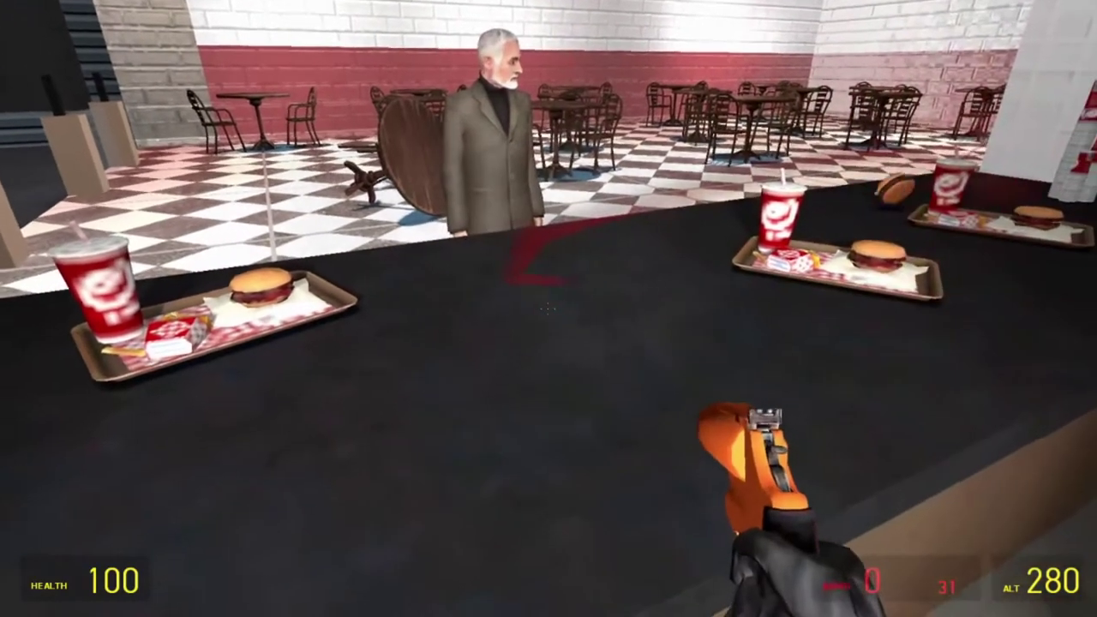
- Lift the food tray, set it back on the counter, and punt it into the old man
key(3)
key(2)
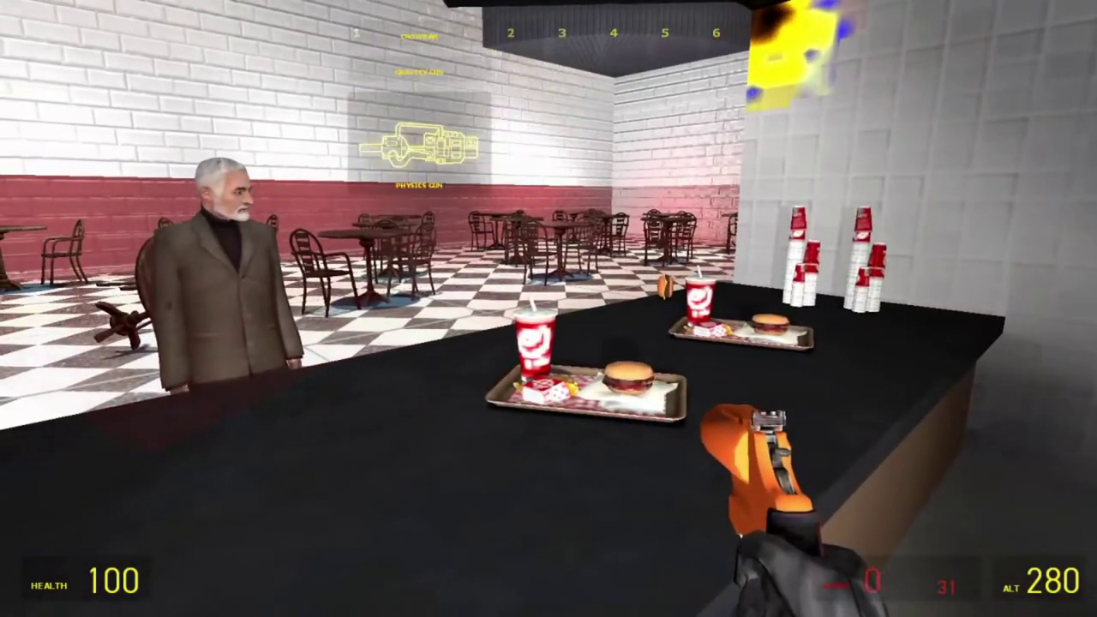
click(549, 308)
click(548, 309)
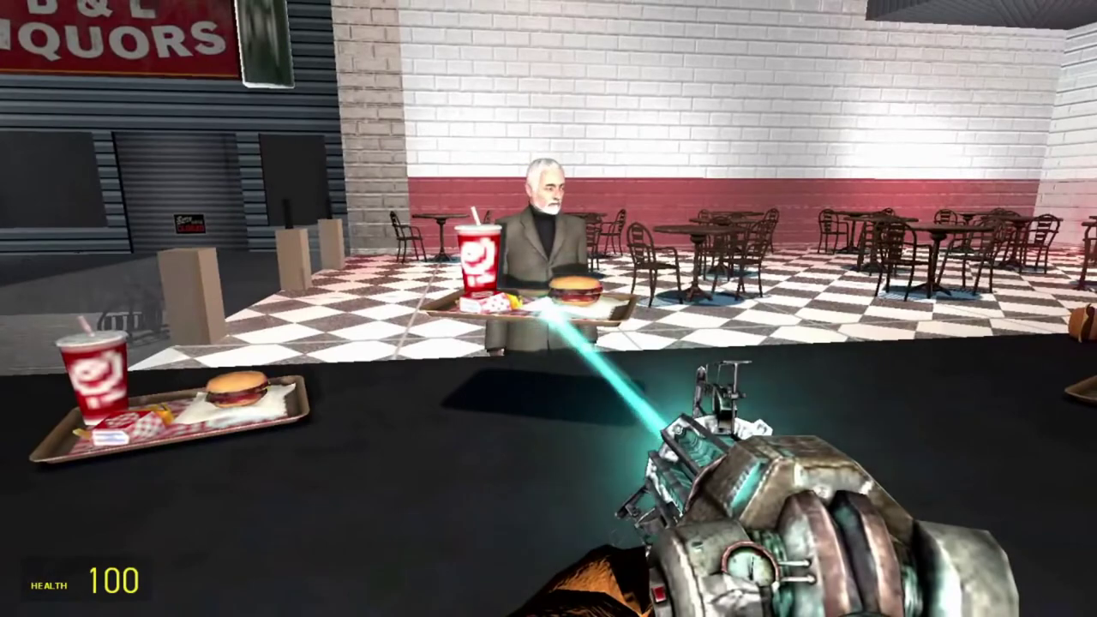
drag(549, 309, 549, 308)
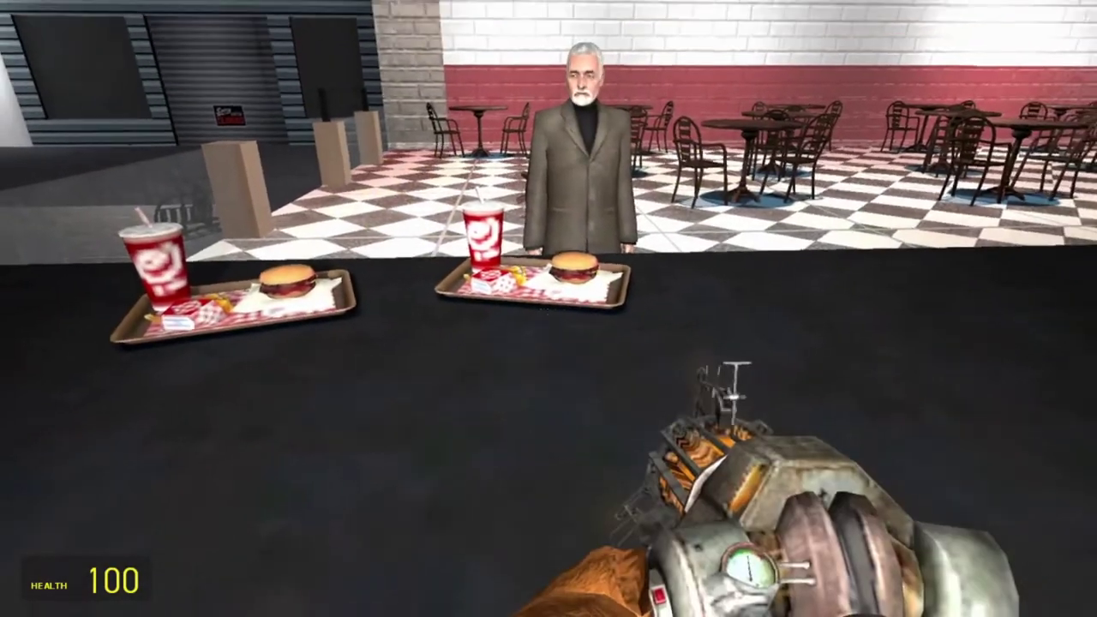
click(549, 309)
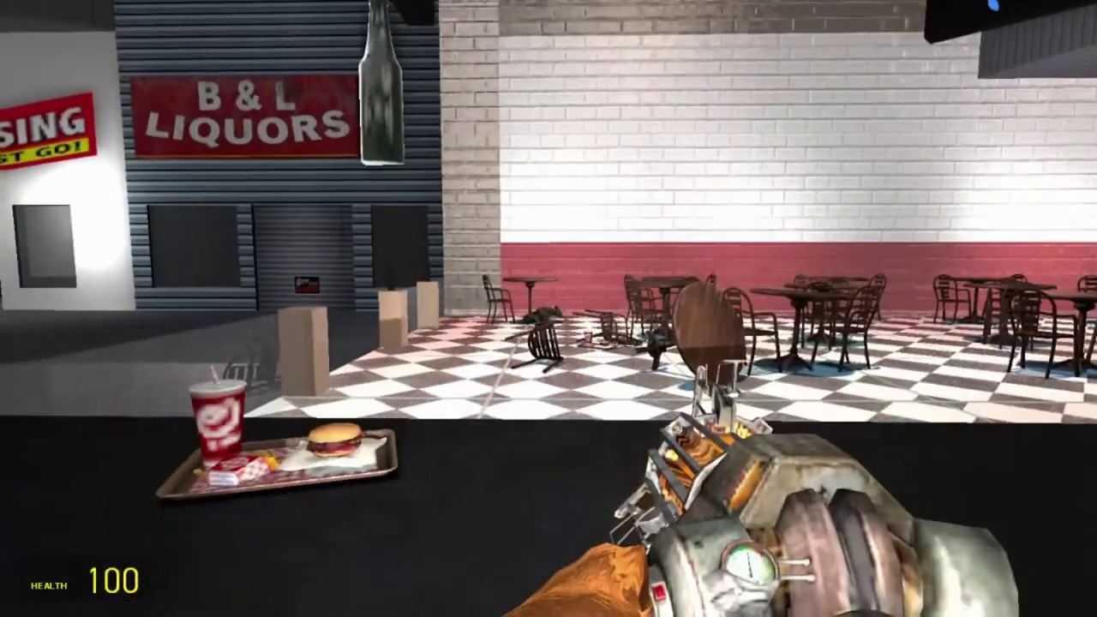
- Grab and drop a dining chair, then lift, blast, and release the round table
right_click(549, 308)
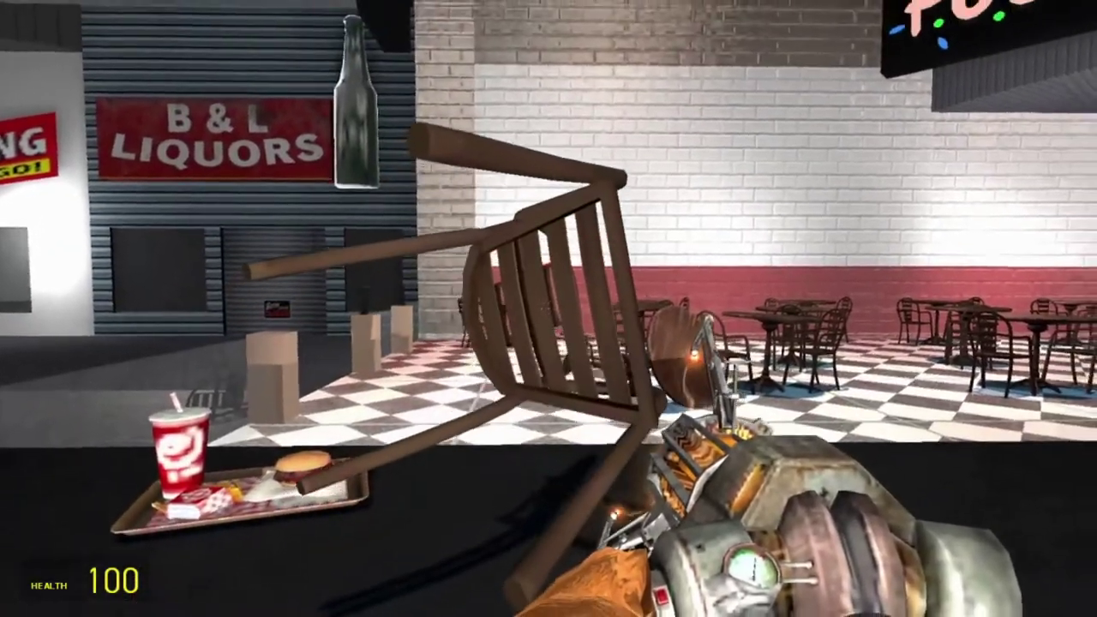
right_click(548, 309)
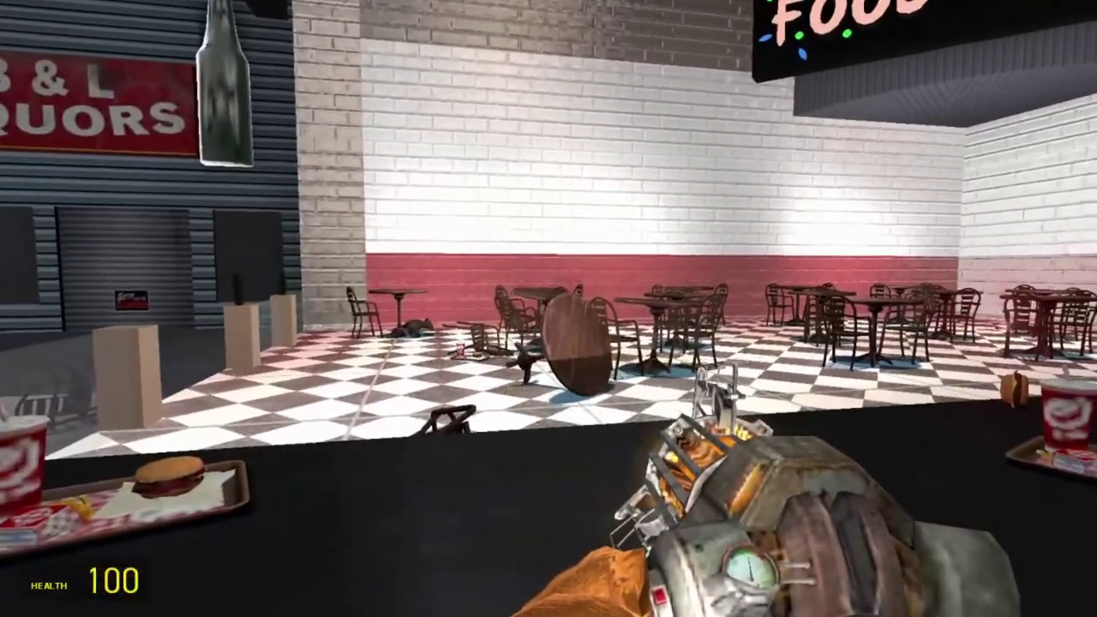
right_click(549, 308)
click(549, 309)
right_click(549, 308)
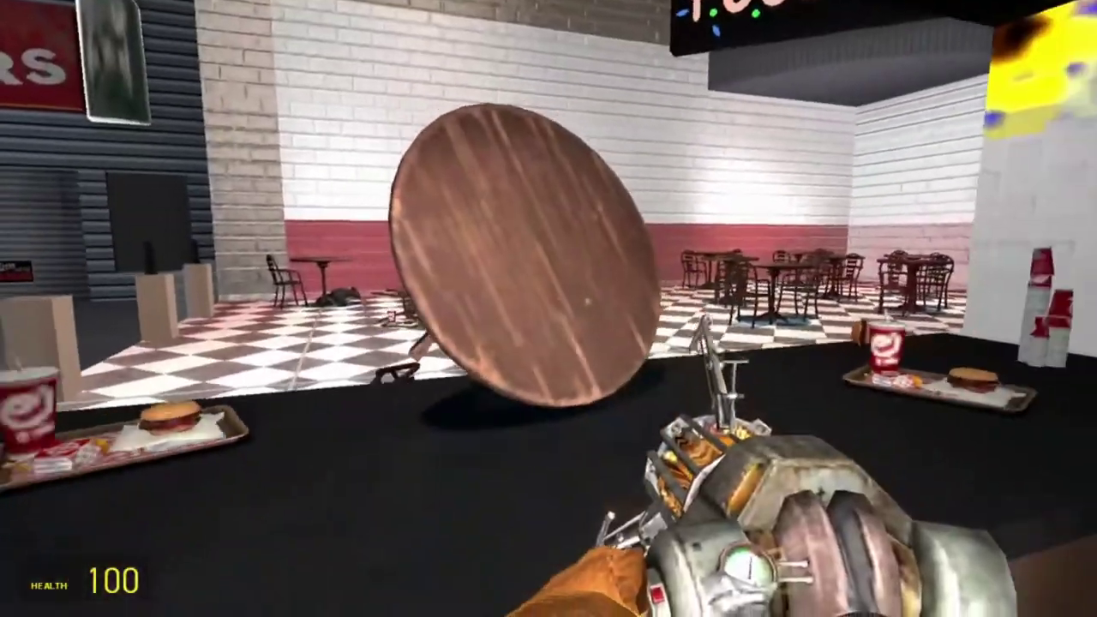
right_click(548, 308)
- Switch weapons and bring up the spawn menu with its 20 'foo' food results
key(1)
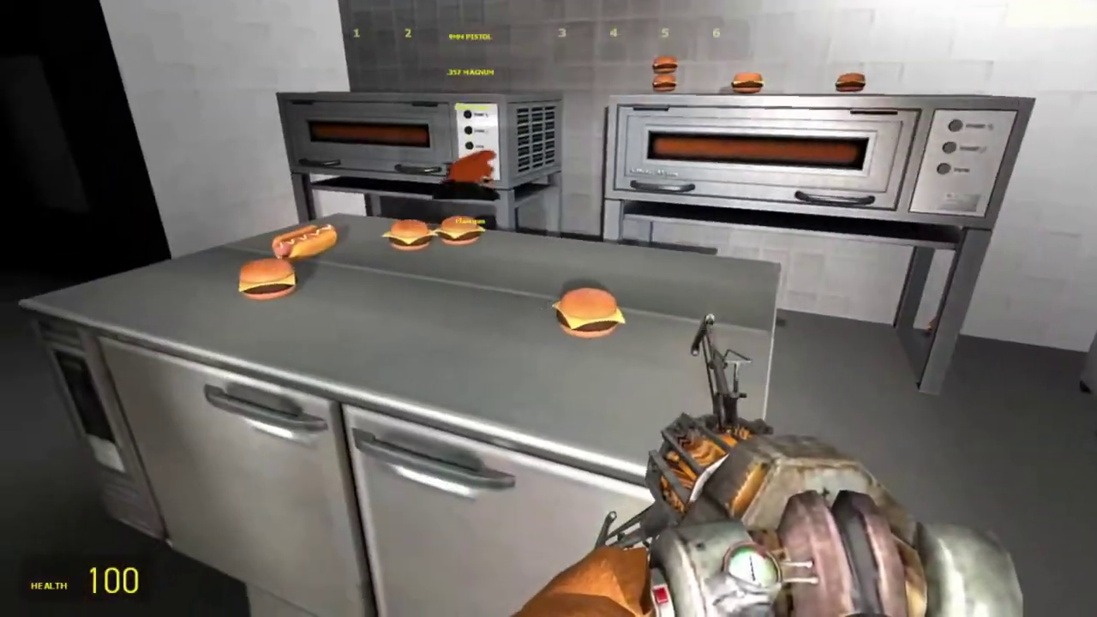
key(q)
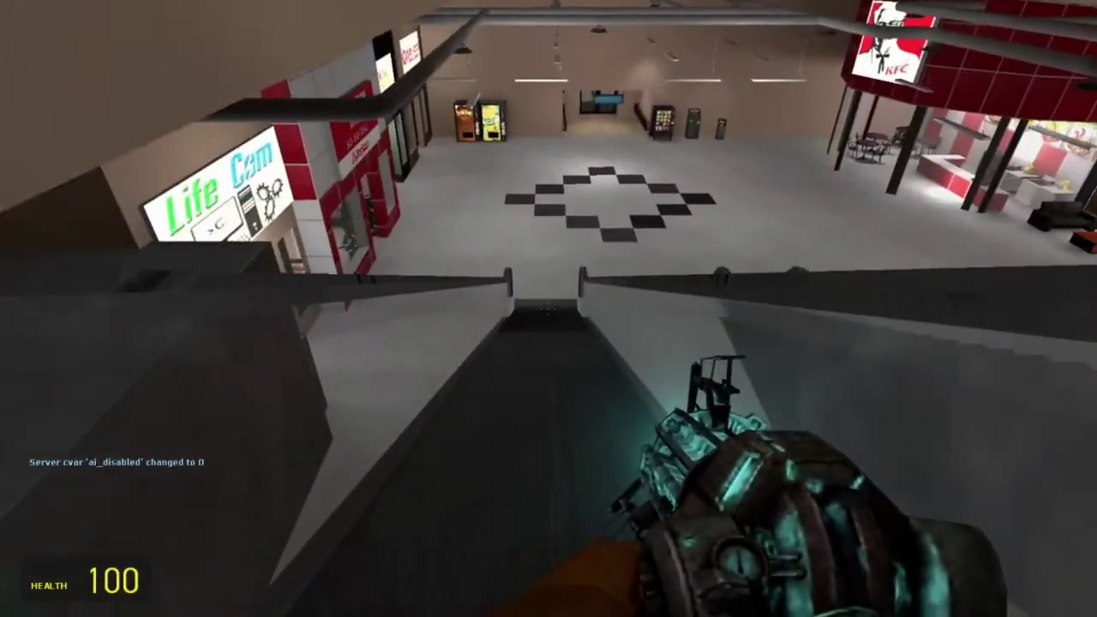
- Cycle through weapon slots 2 to 6 and pick a weapon
key(2)
key(2)
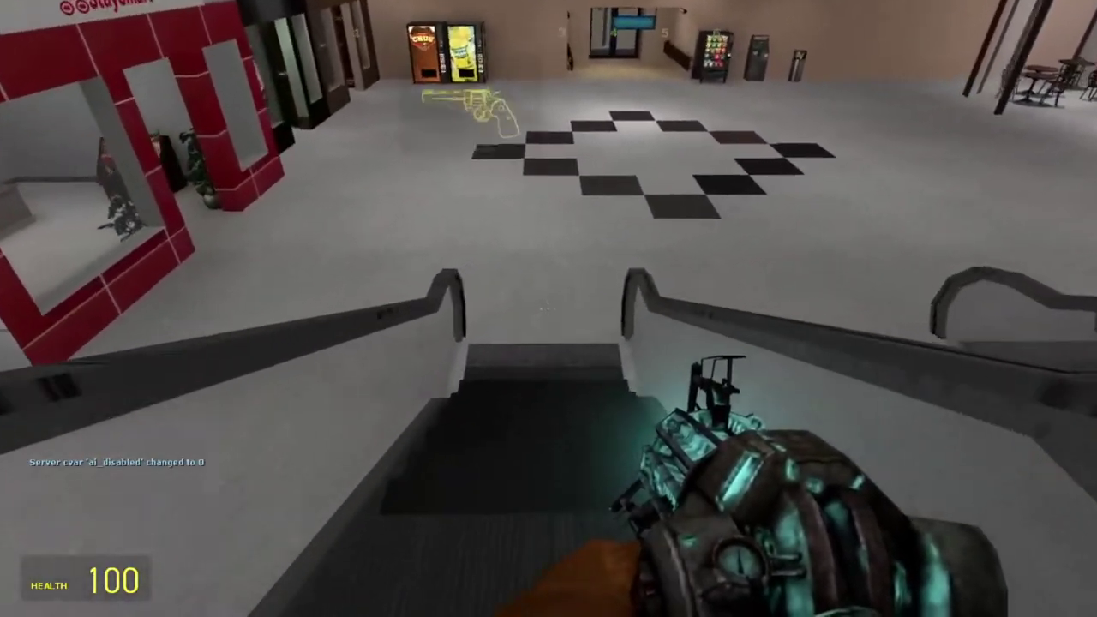
key(3)
key(4)
key(5)
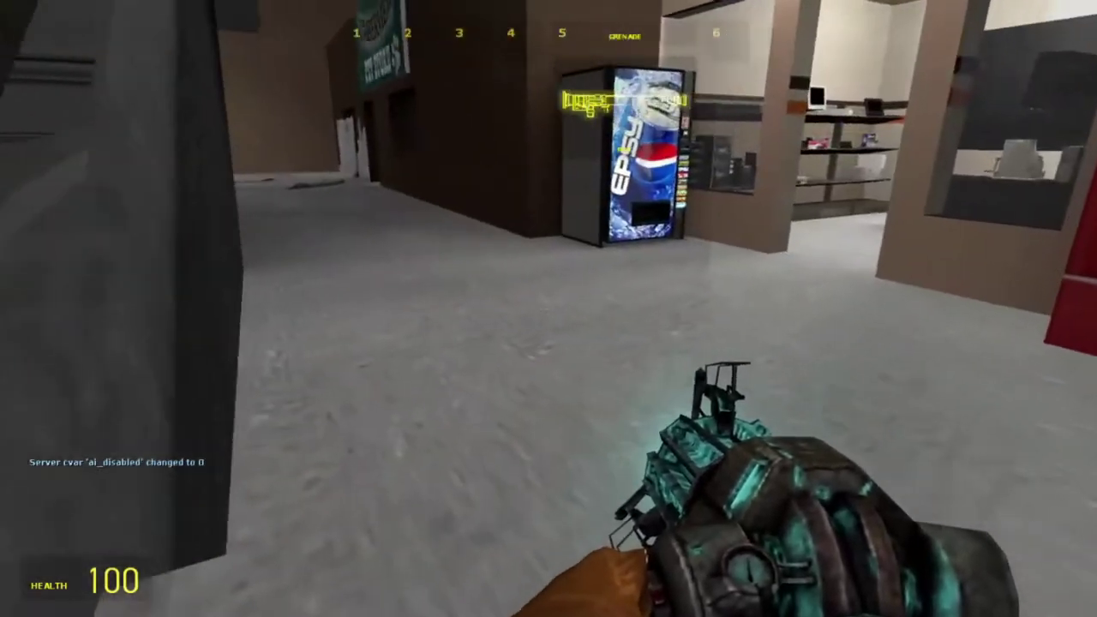
key(6)
click(549, 309)
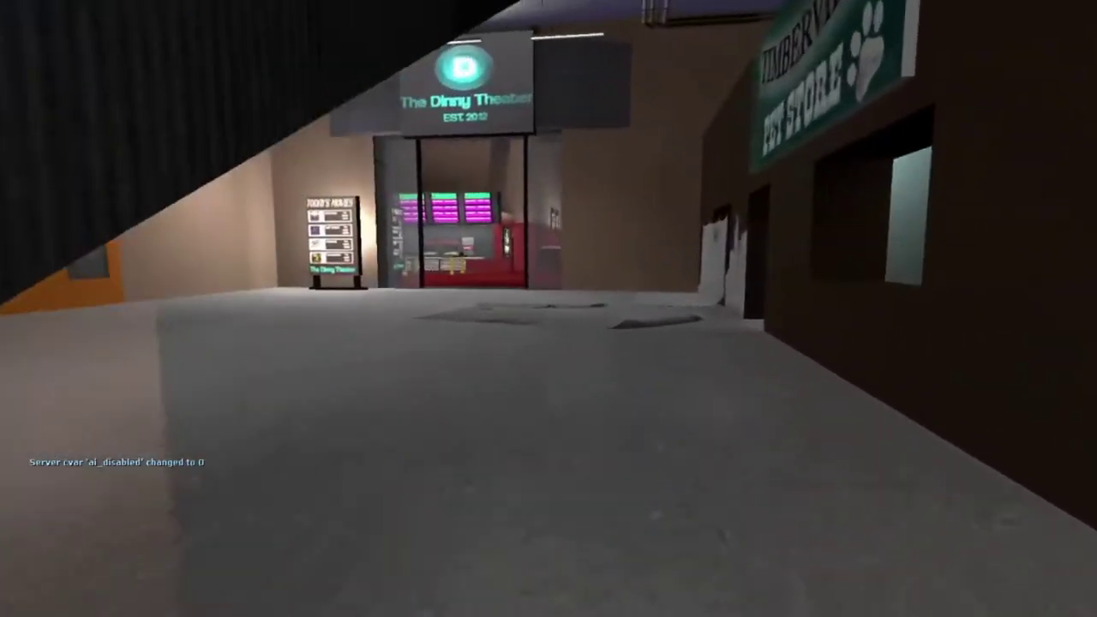
- Walk through the Dinny Theater lobby and up the red stairs to the poster hallway
key(w)
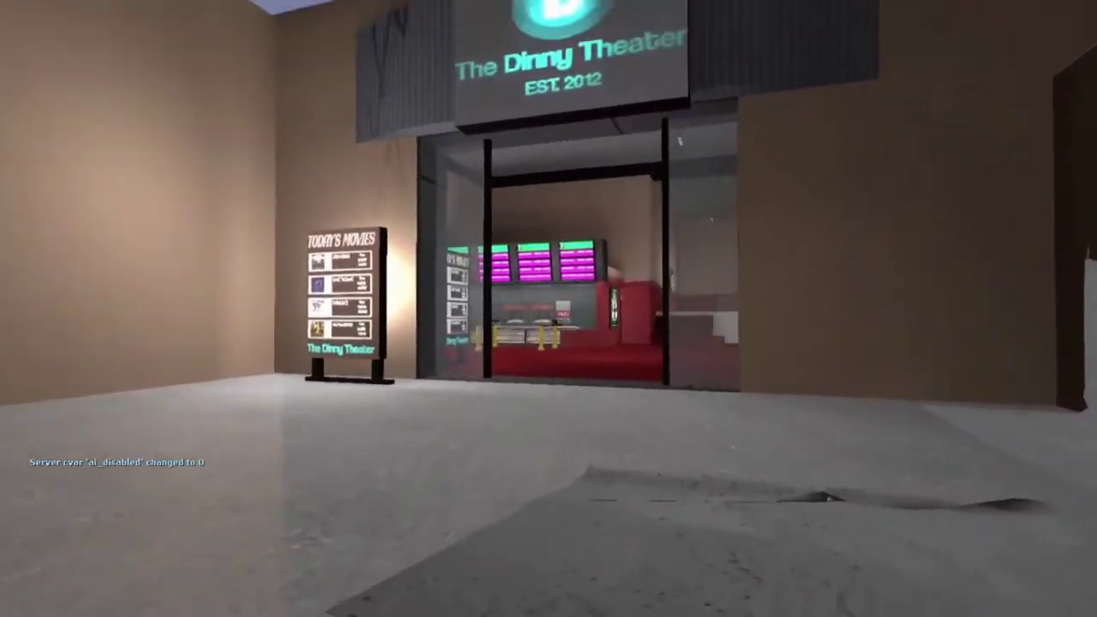
key(w)
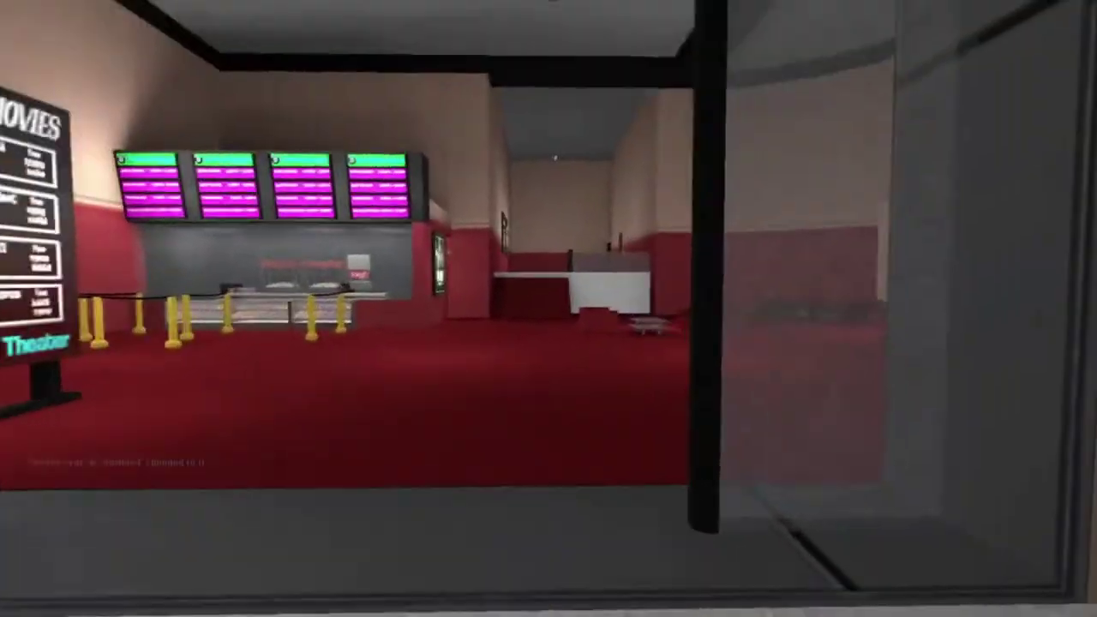
key(w)
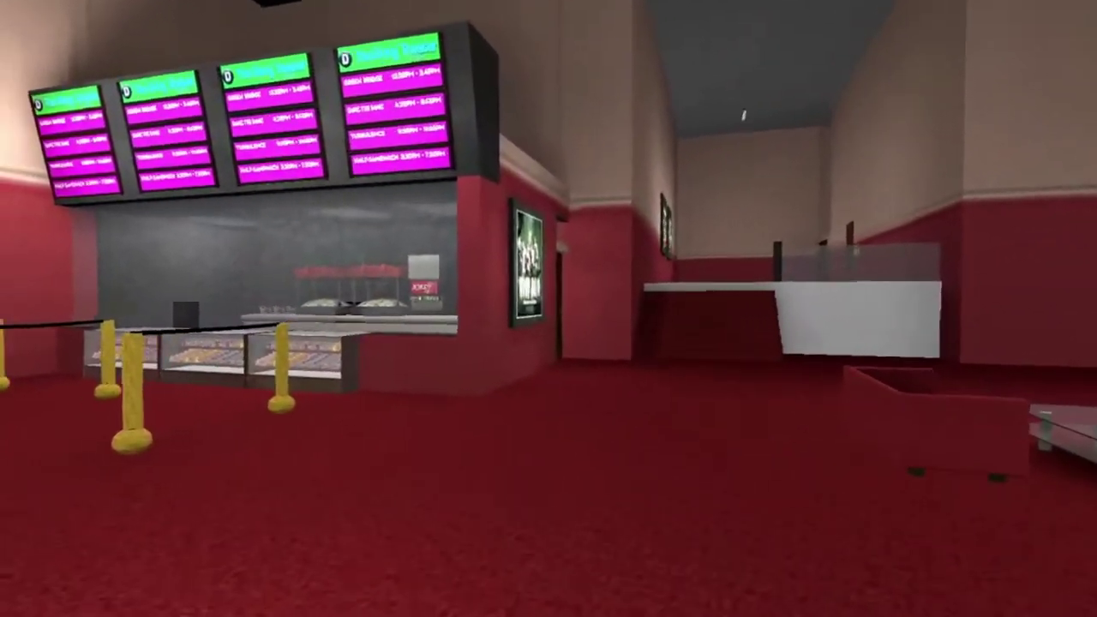
key(w)
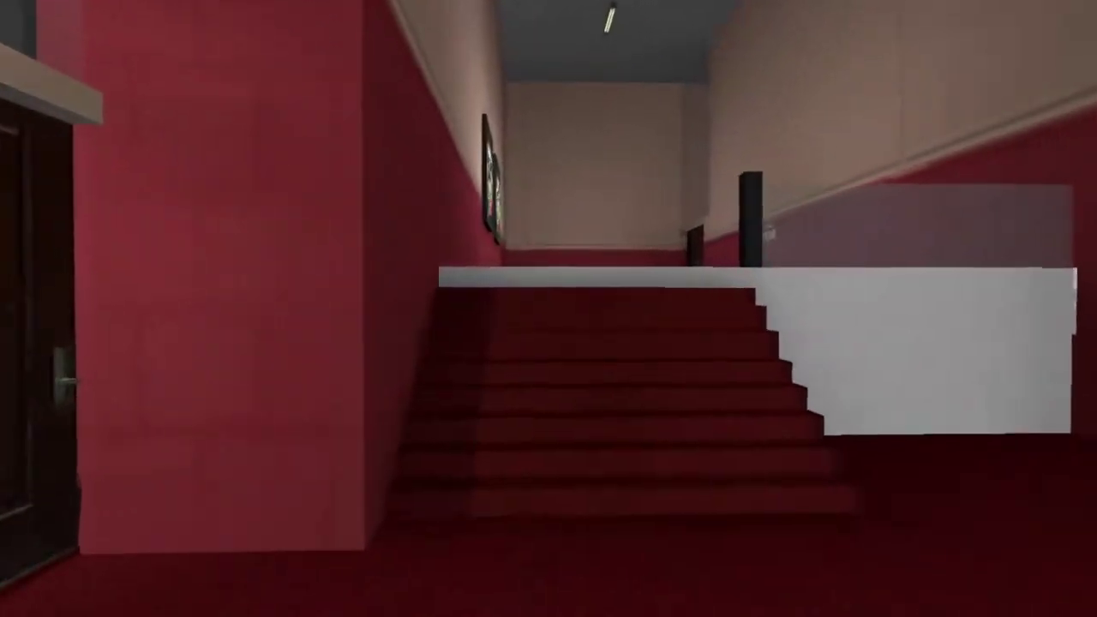
key(w)
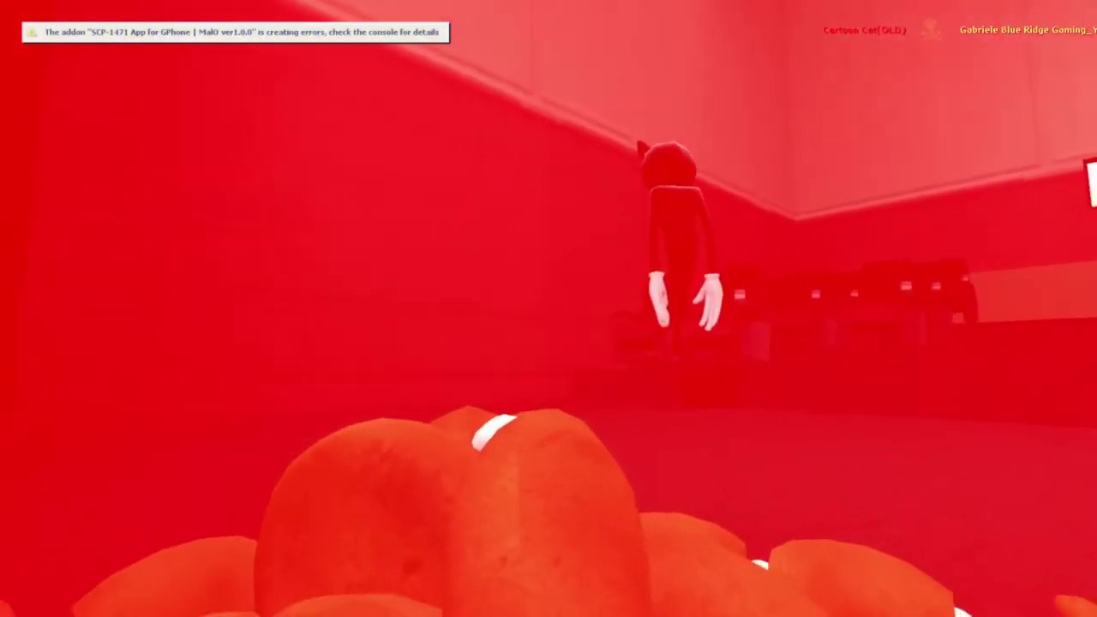
- Respawn with the SMG, fire it in the upstairs theater hallway, then head back down
key(space)
scroll(549, 309, down, 1)
key(w)
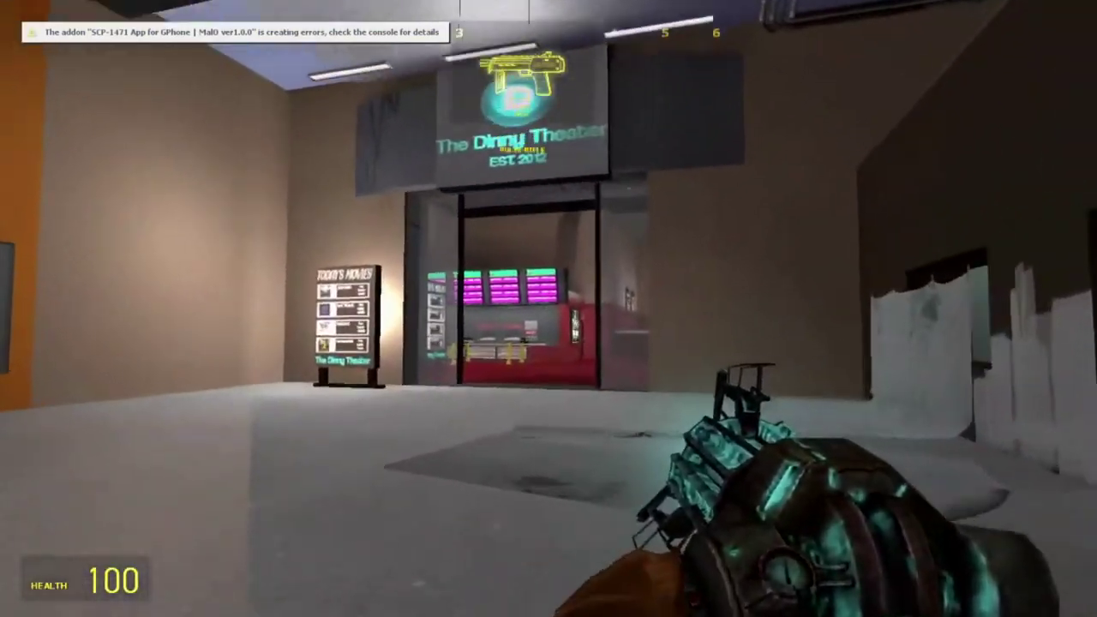
click(549, 309)
key(w)
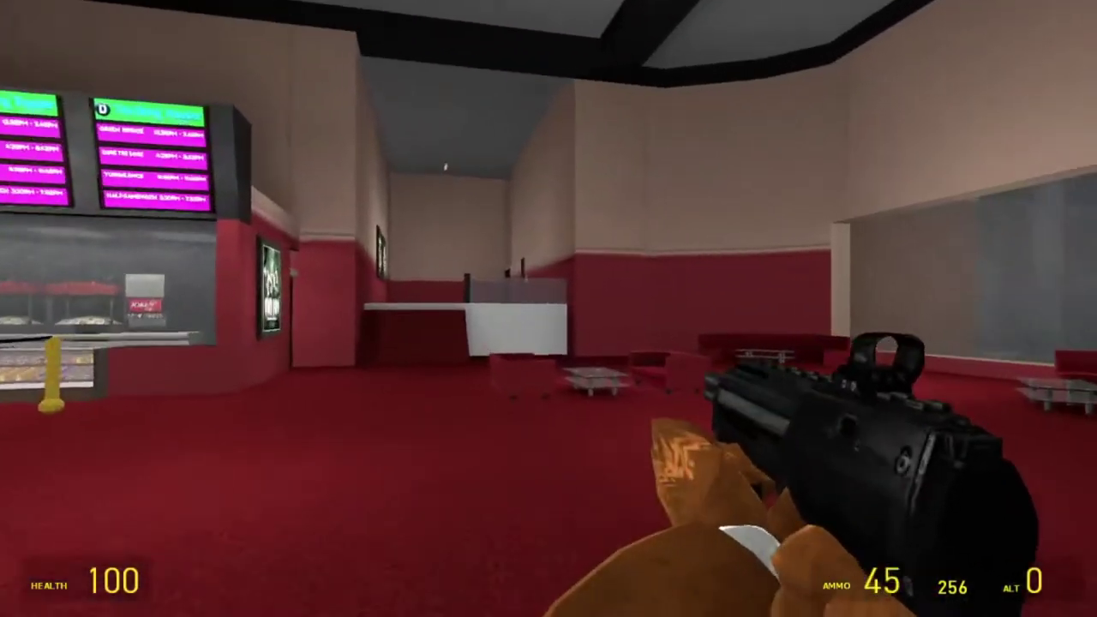
key(w)
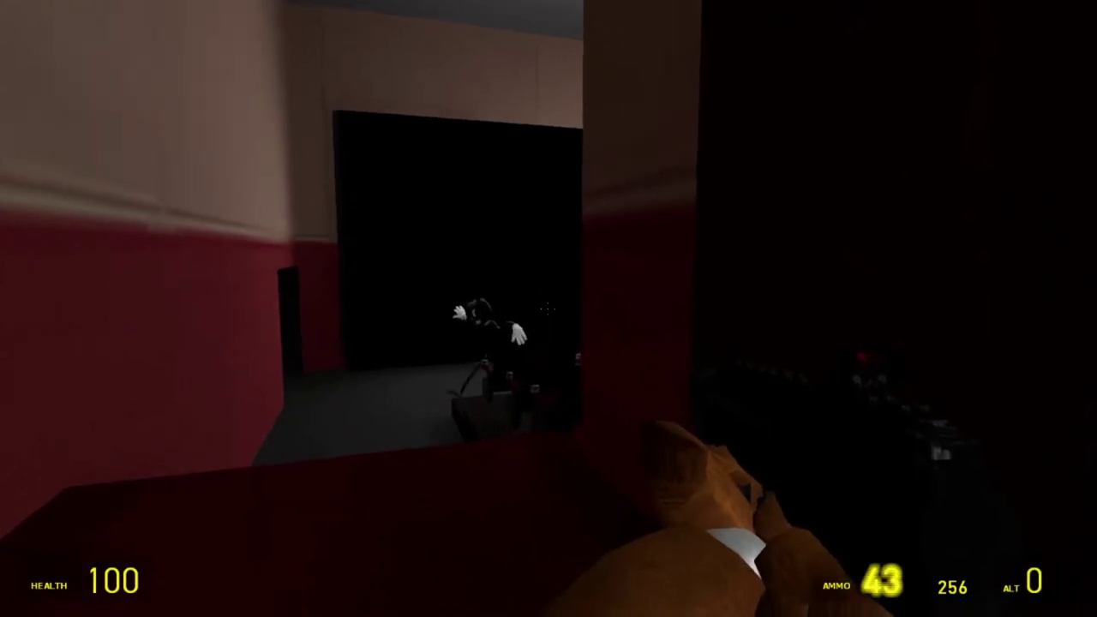
click(549, 309)
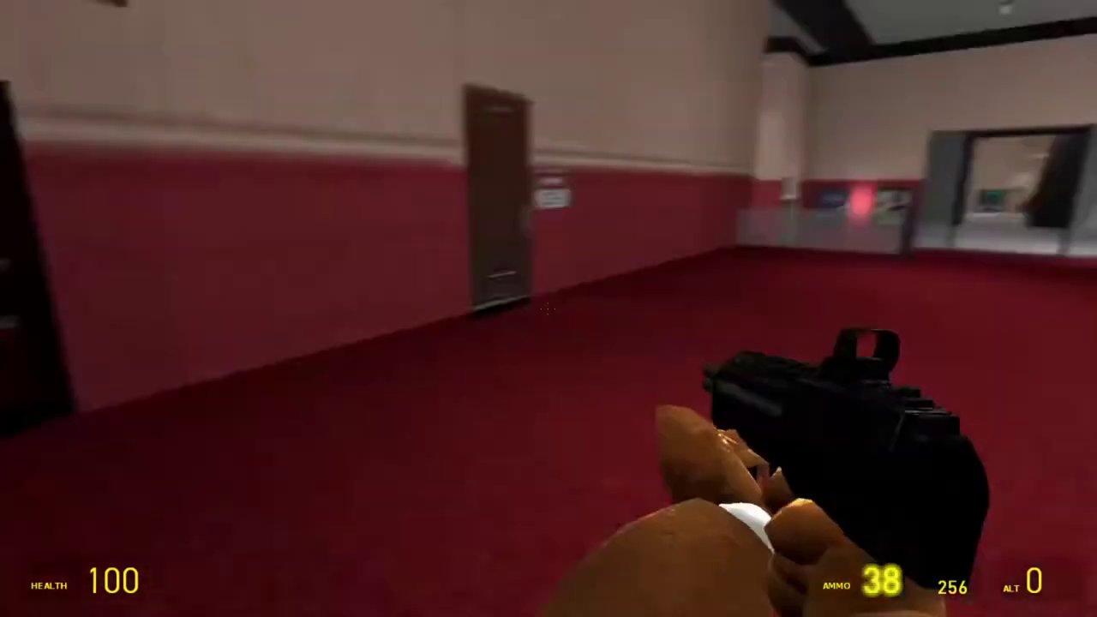
key(w)
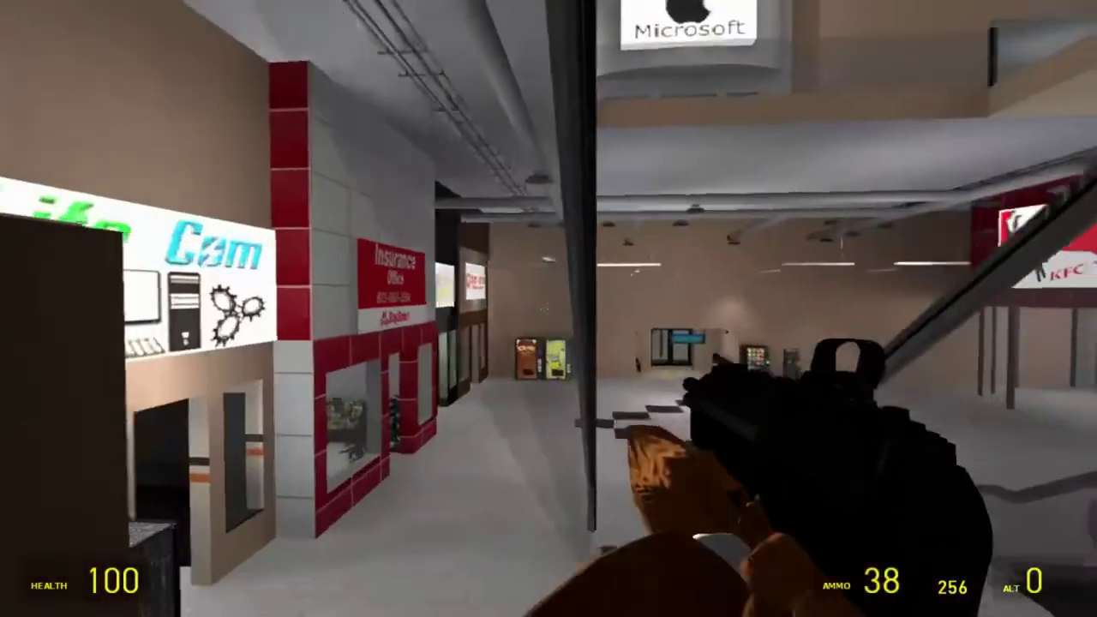
- Walk along the mall past the escalators toward the theater, firing the SMG
key(w)
key(w)
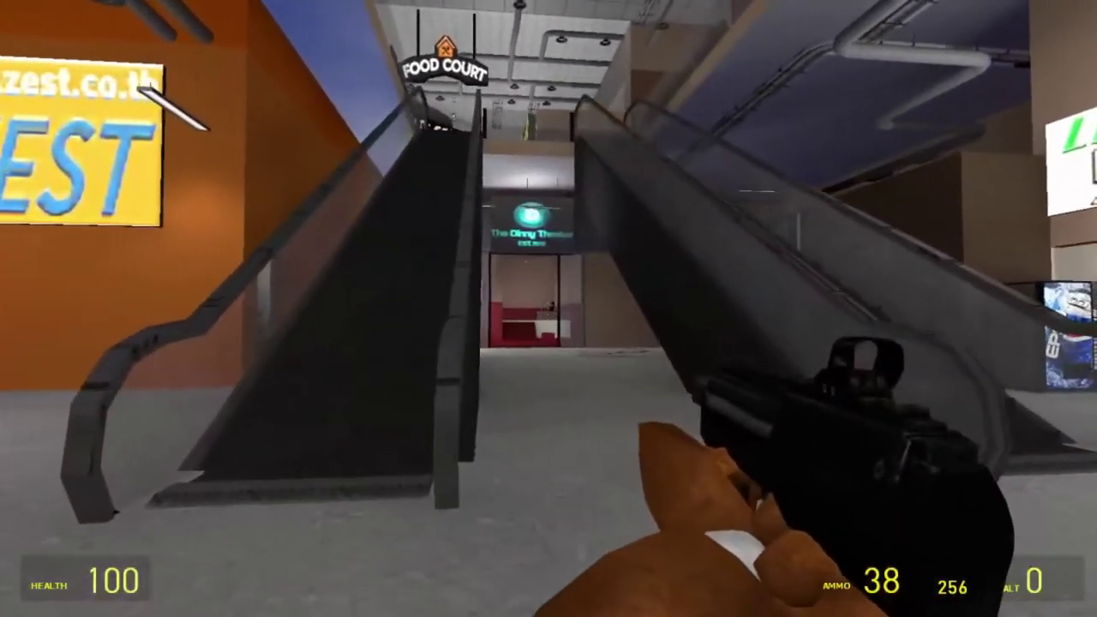
click(548, 309)
key(w)
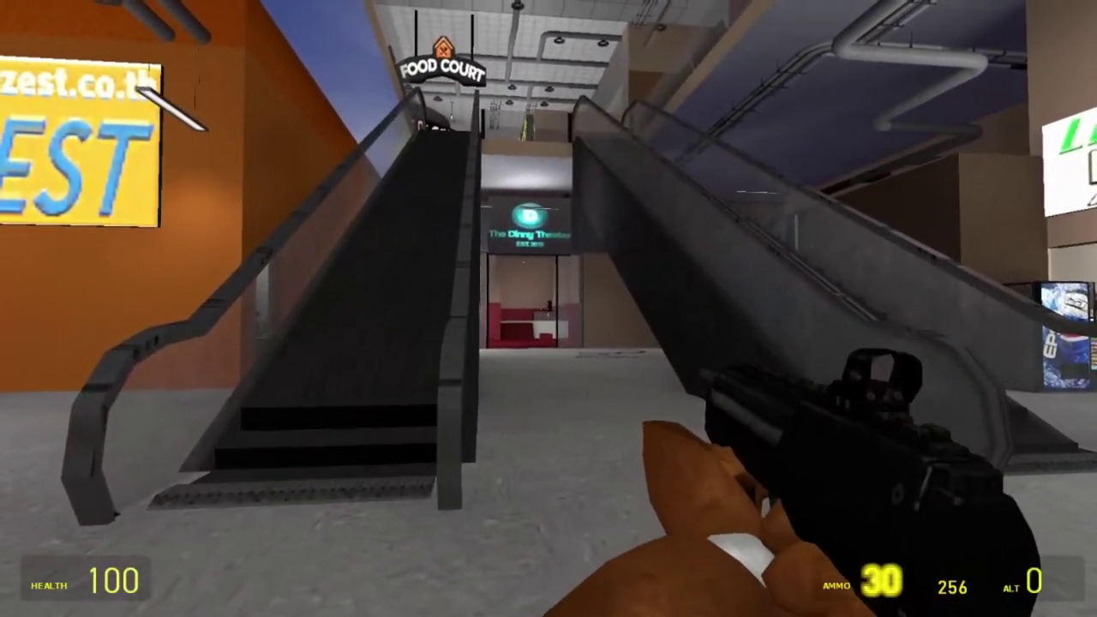
click(549, 308)
click(548, 309)
key(w)
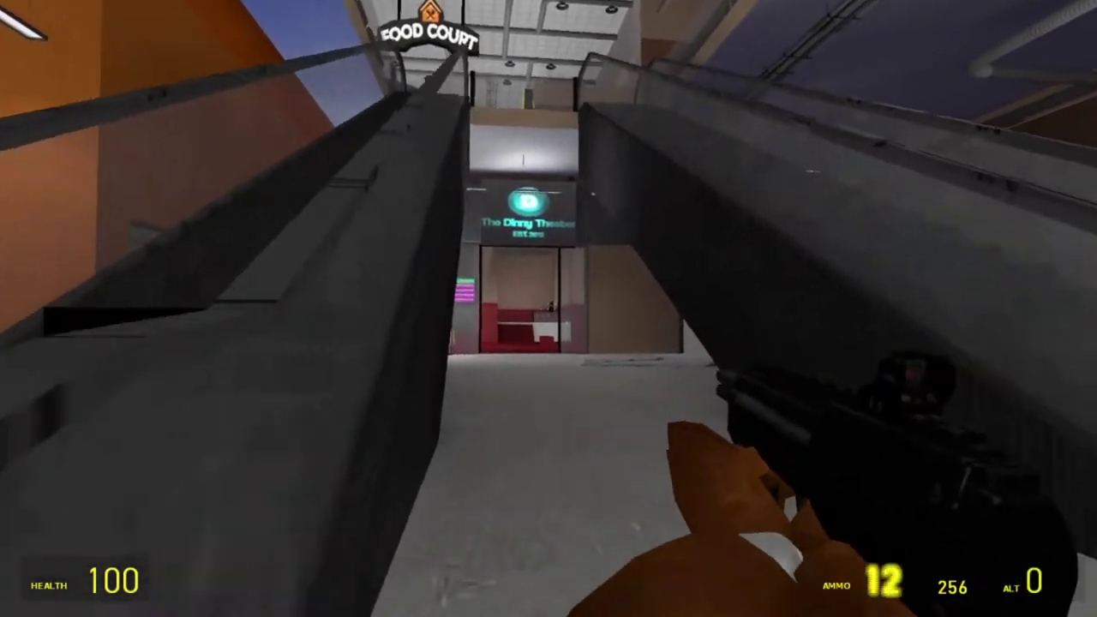
click(549, 309)
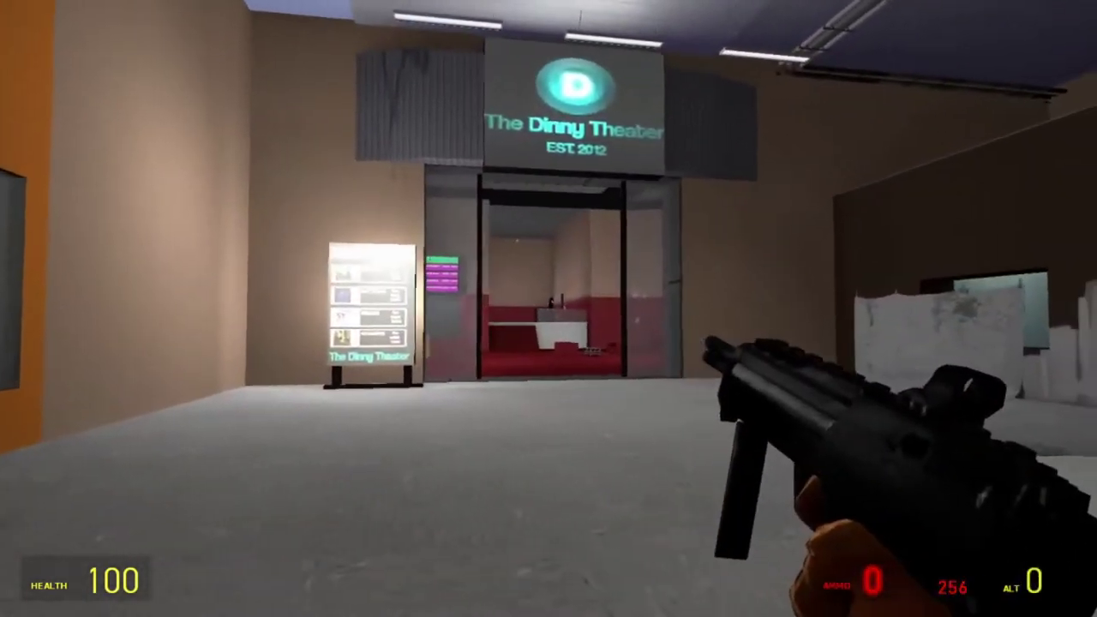
- Reload and advance into the theater, shooting at the figure up the stairs
key(r)
key(w)
click(549, 309)
click(549, 309)
click(549, 308)
key(w)
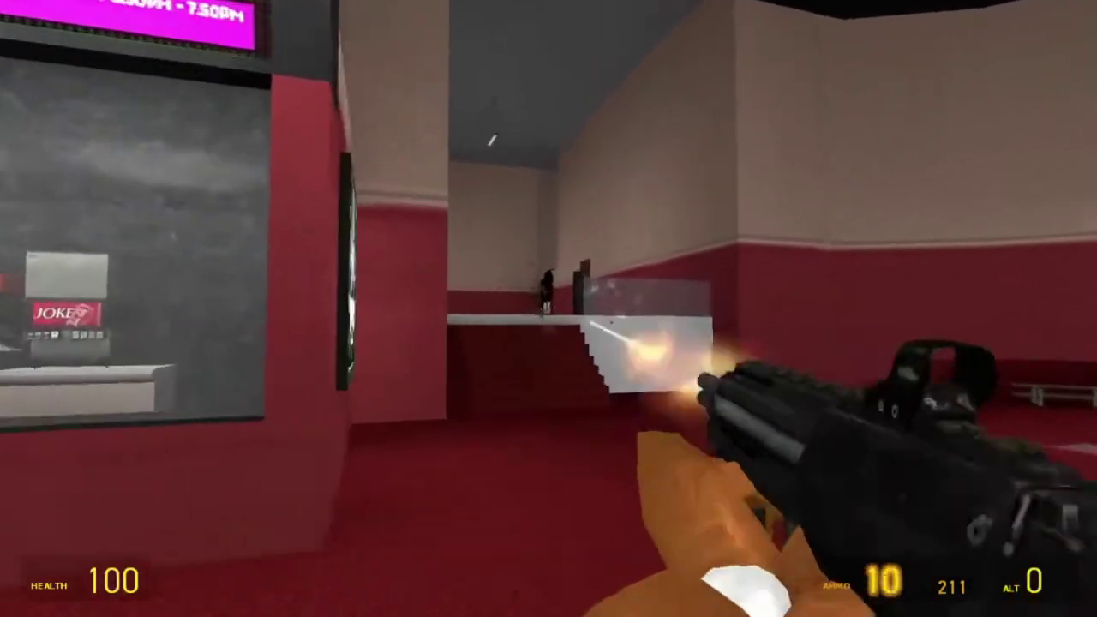
click(548, 308)
key(w)
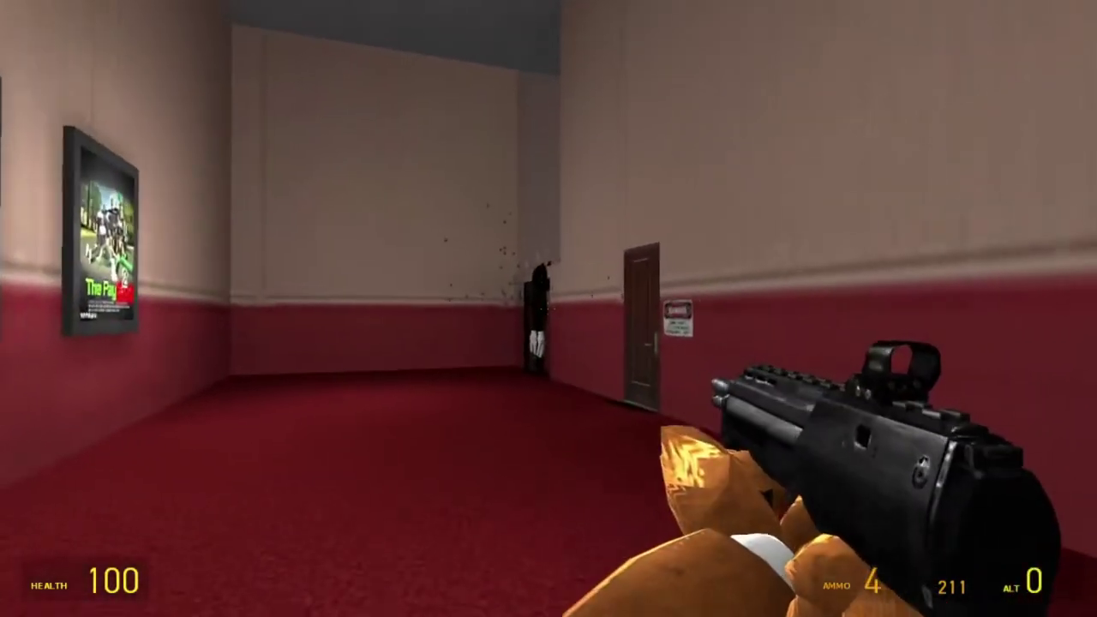
- Go back out to the mall, empty the SMG, reload, and return toward the entrance
key(w)
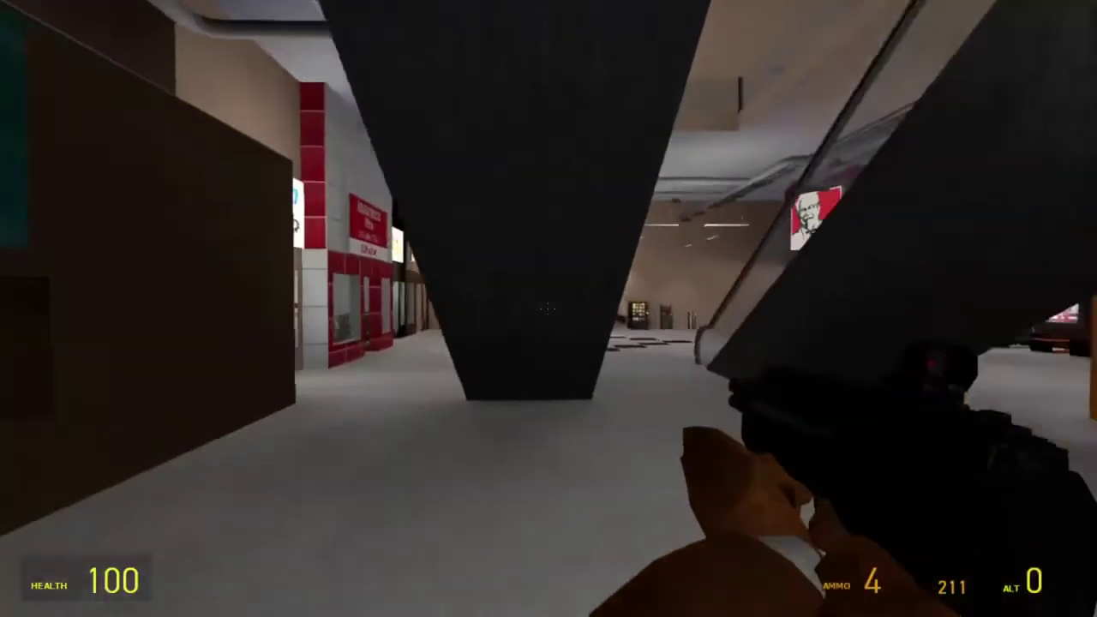
key(w)
click(548, 308)
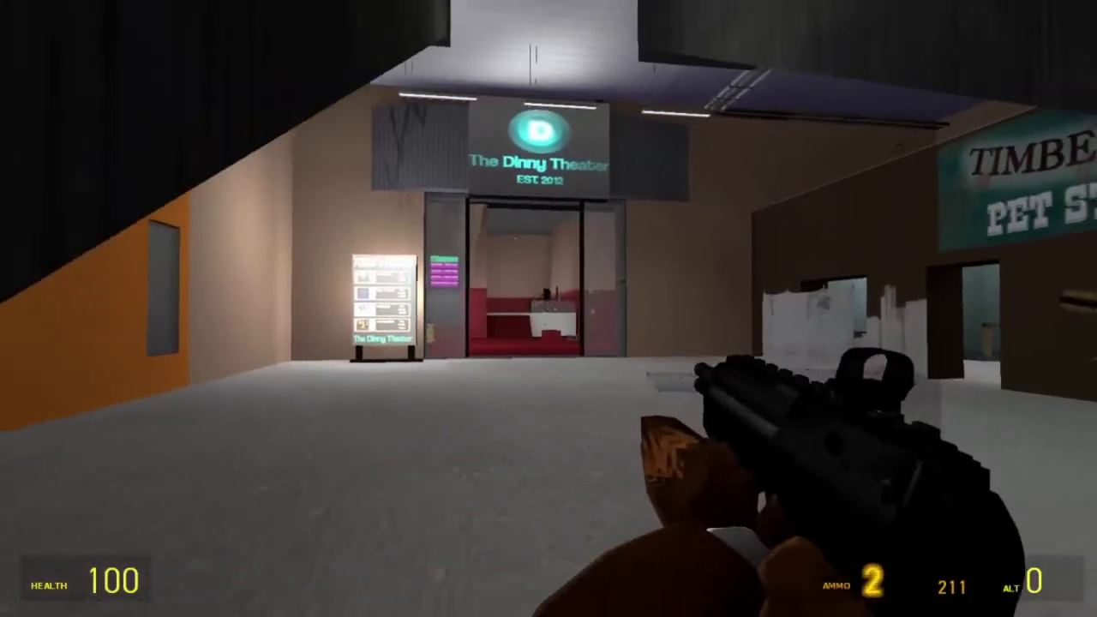
key(w)
key(r)
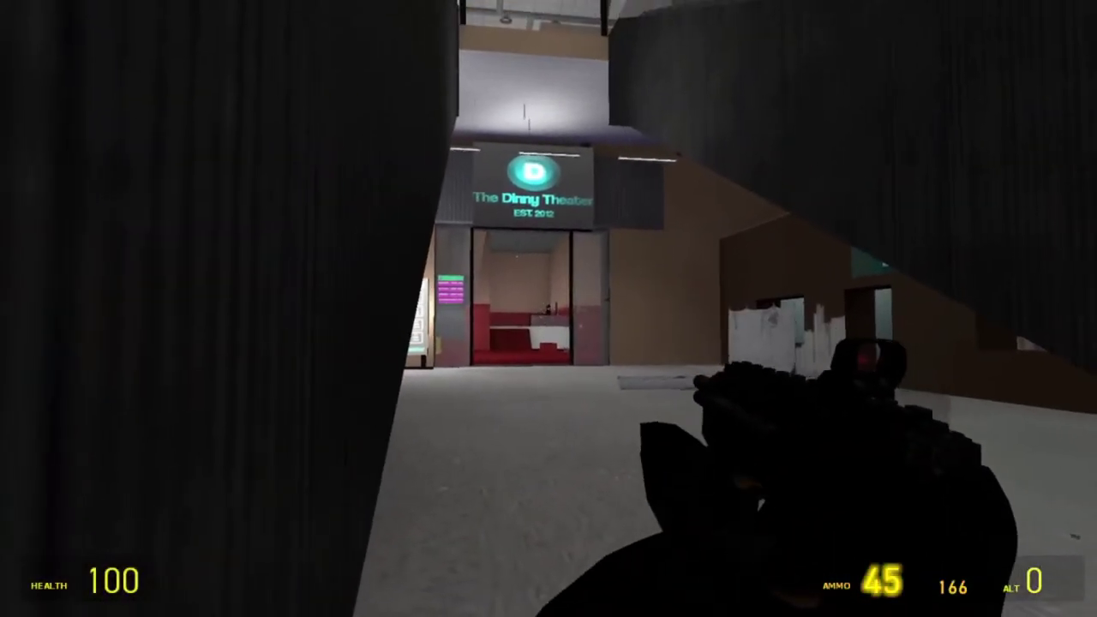
key(w)
key(w)
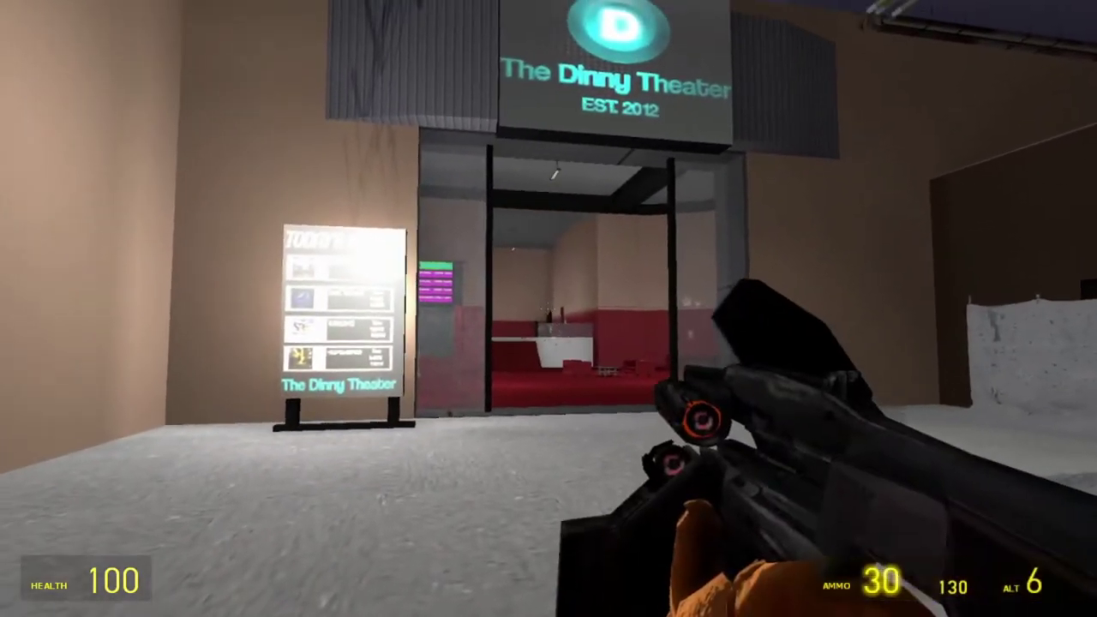
- Launch two grenades into the theater, then climb the stairs firing down the upstairs corridor
right_click(549, 308)
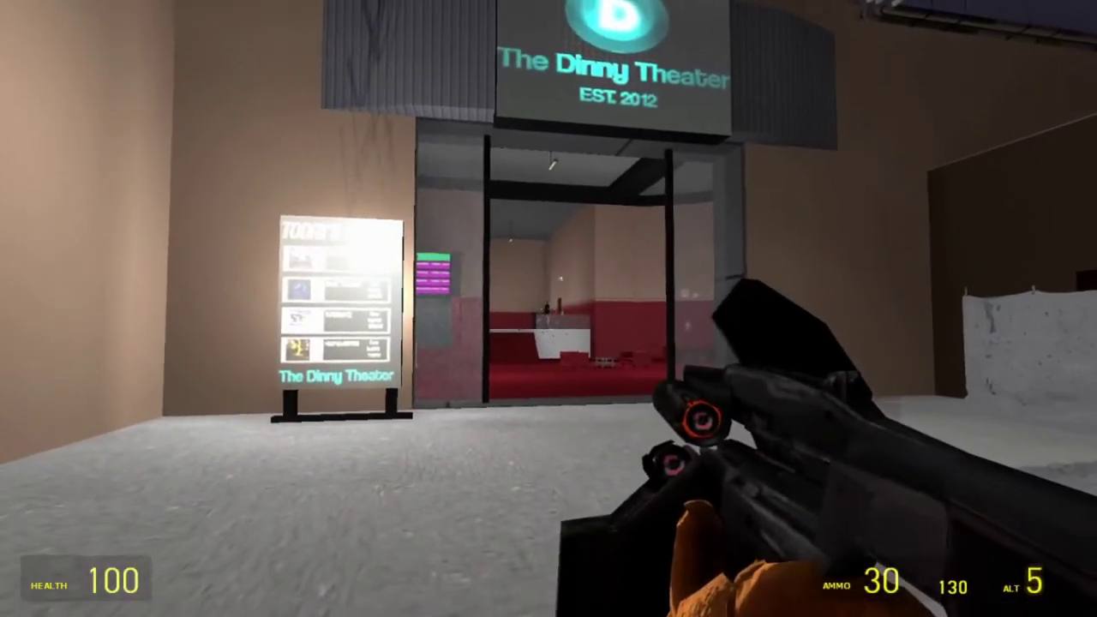
click(549, 309)
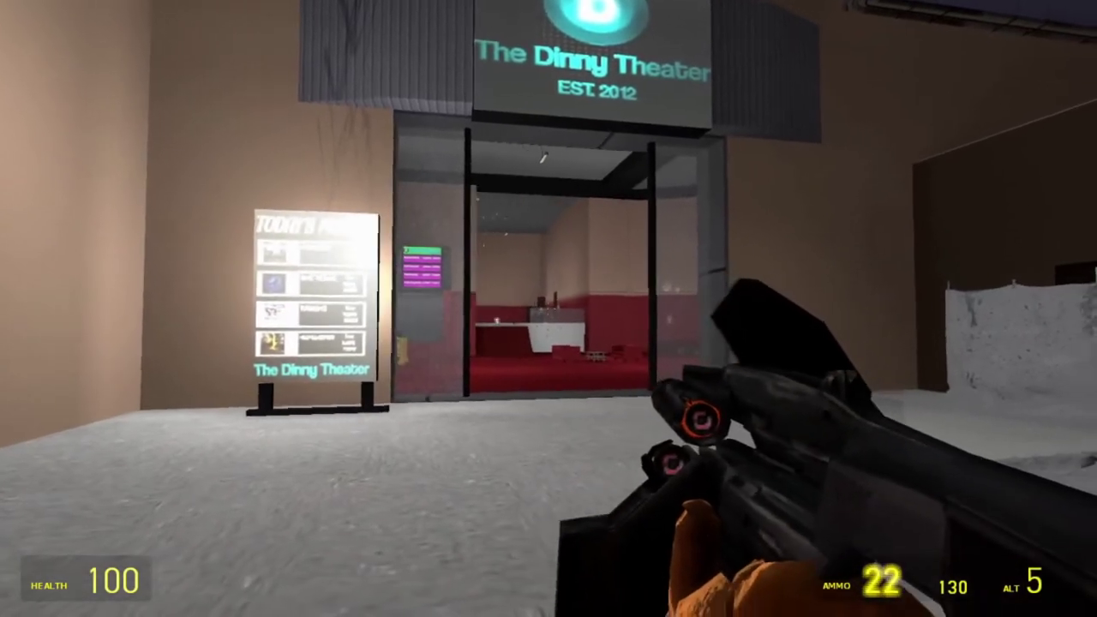
right_click(548, 309)
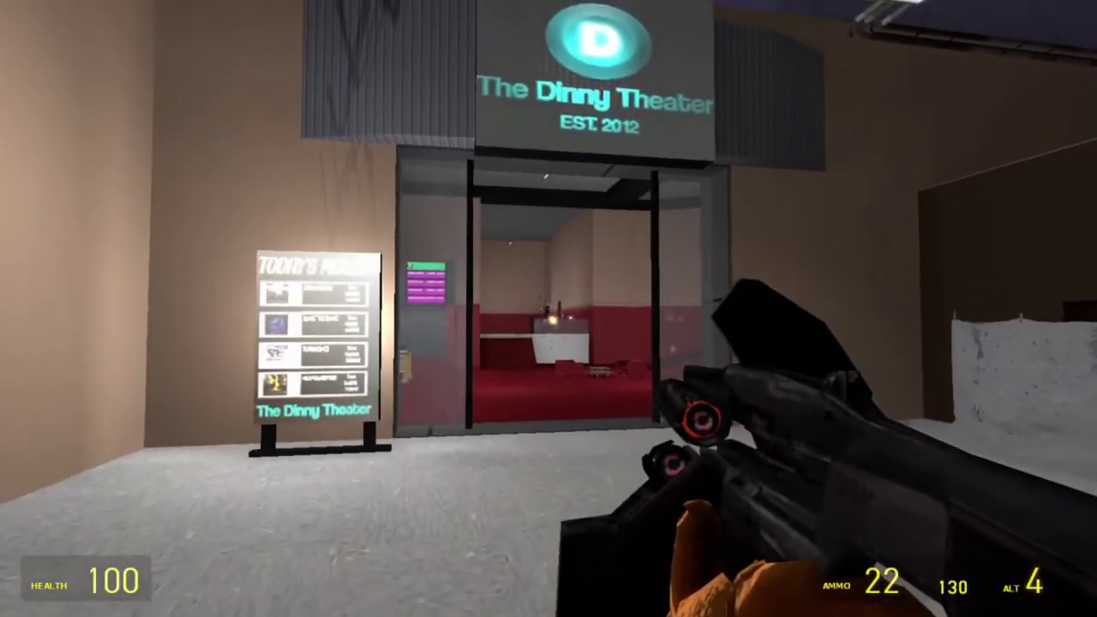
key(w)
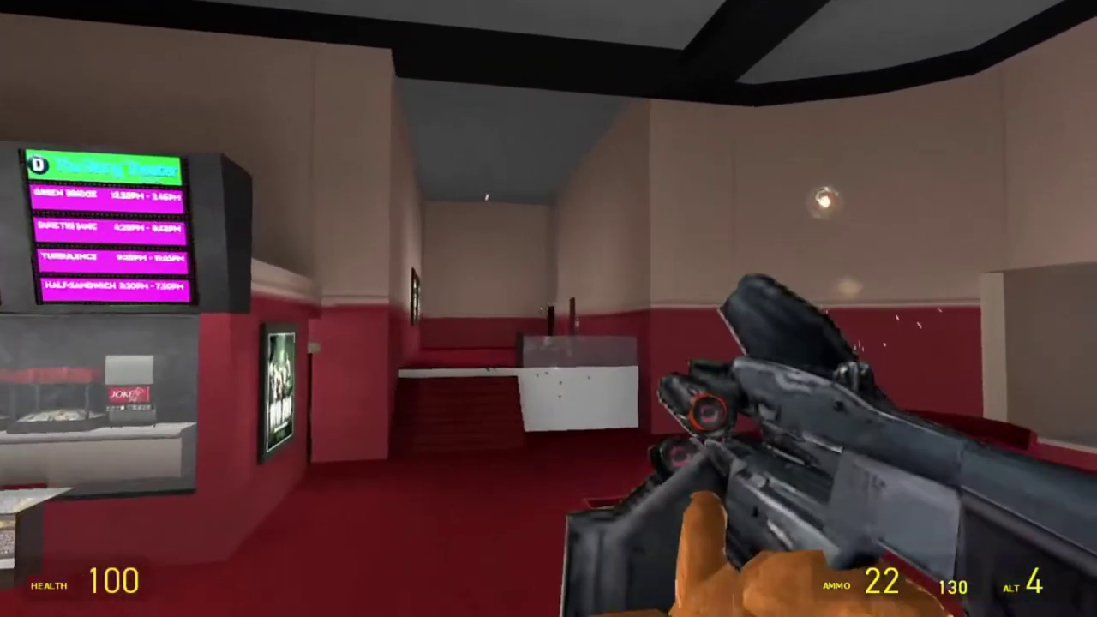
key(w)
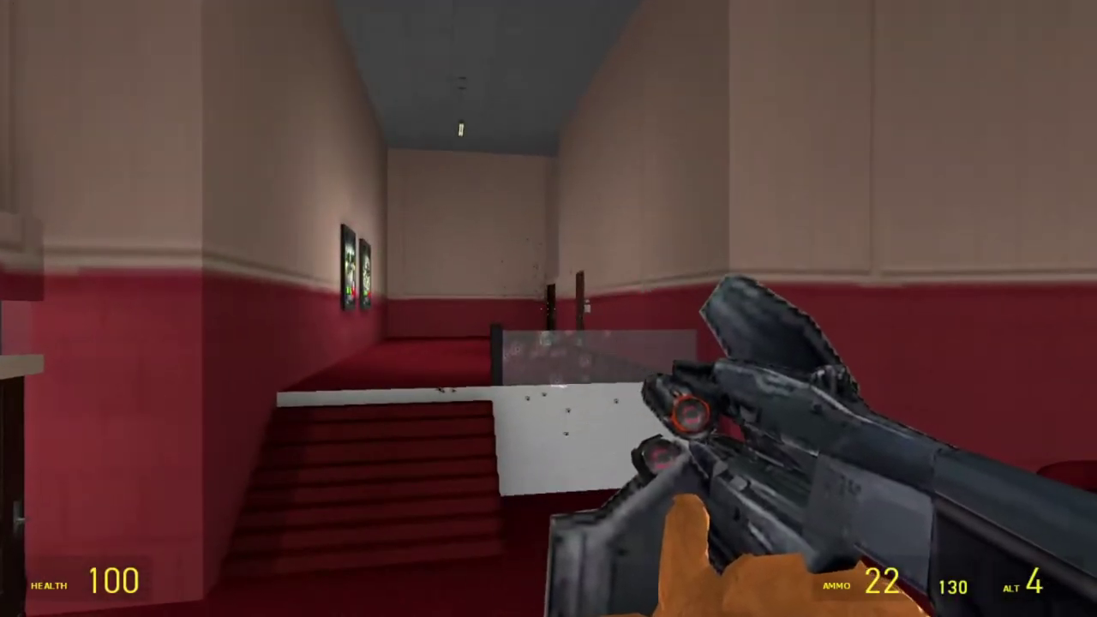
key(w)
click(549, 309)
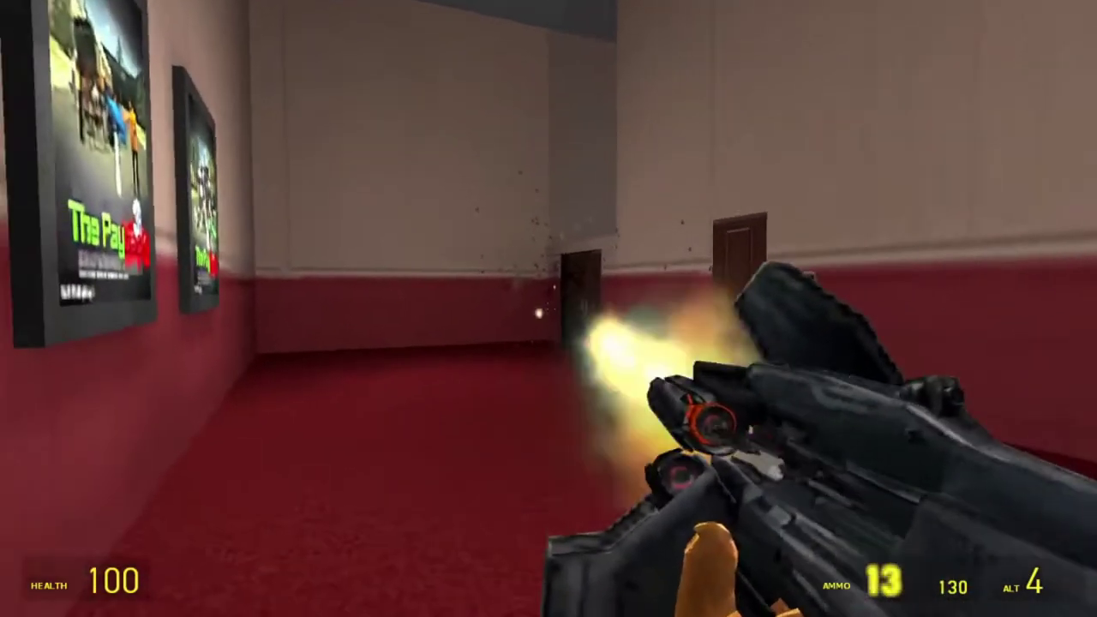
click(548, 309)
key(w)
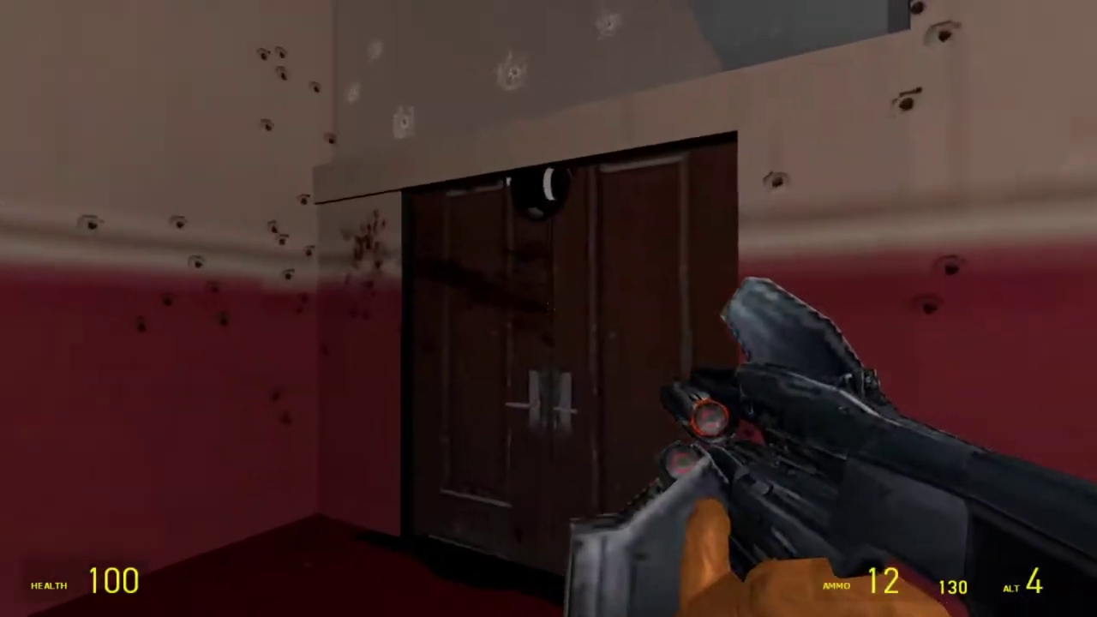
- Return to the theater entrance, fire the pulse rifle and its energy ball, then open the spawn menu
key(e)
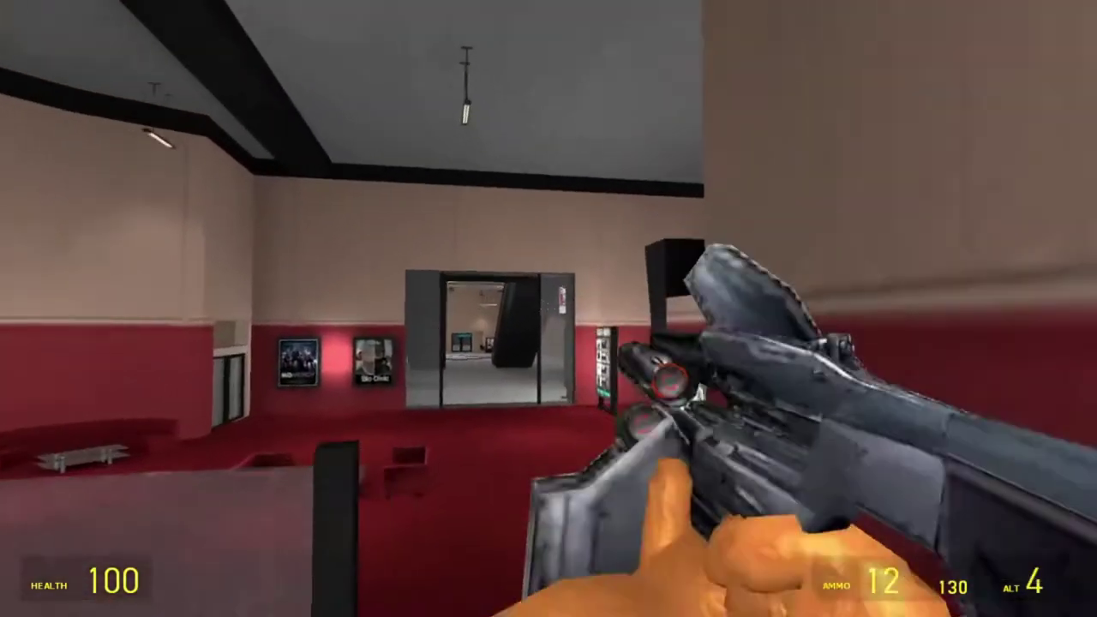
key(w)
key(w)
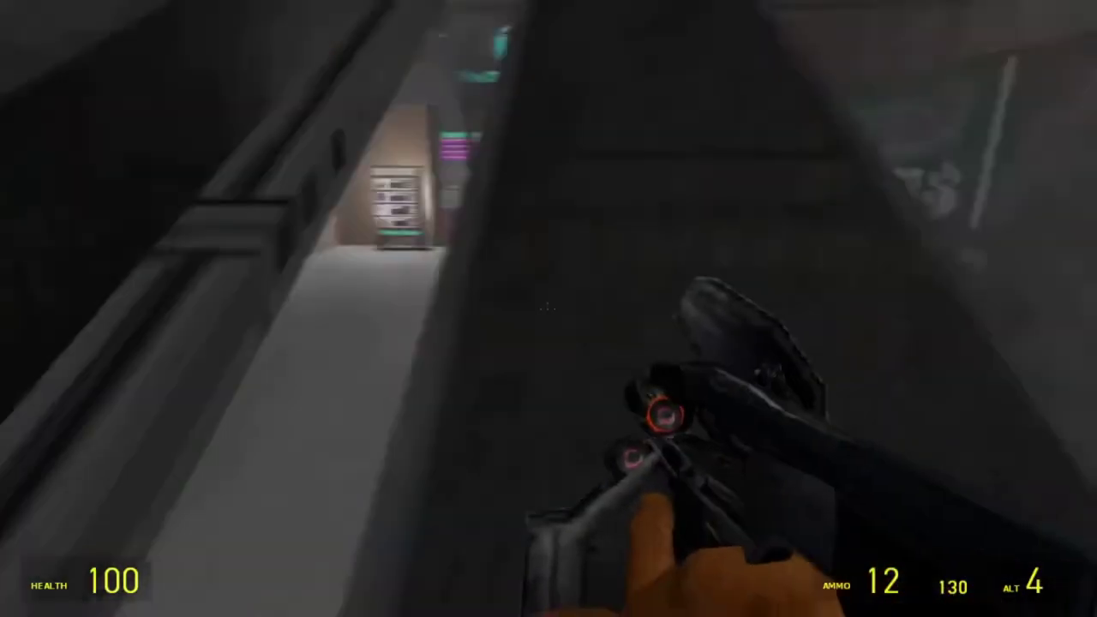
key(w)
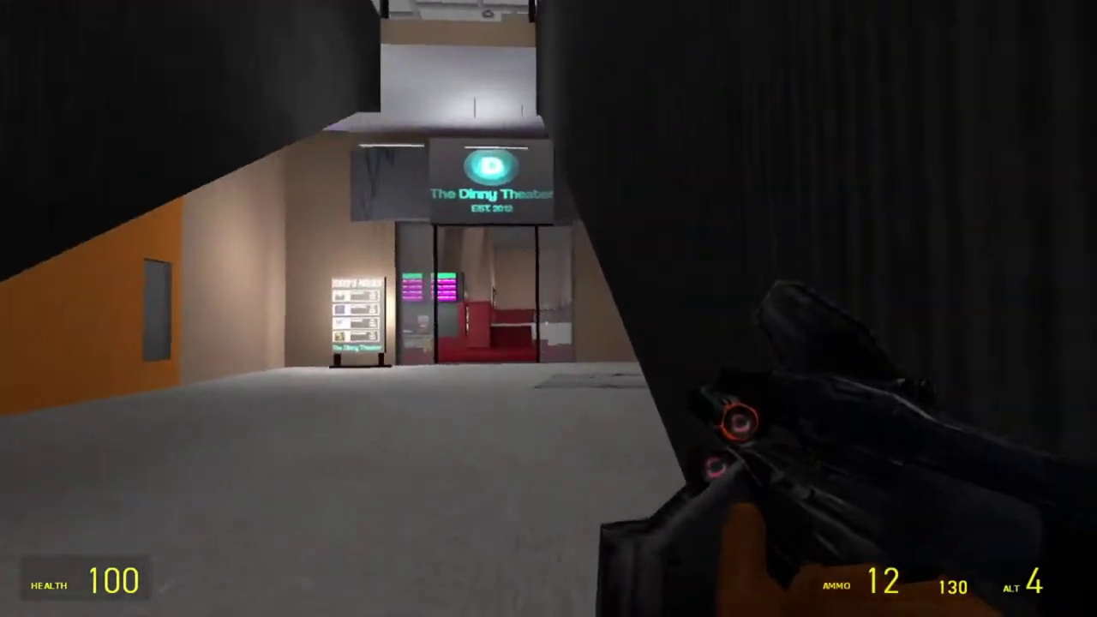
key(w)
click(549, 309)
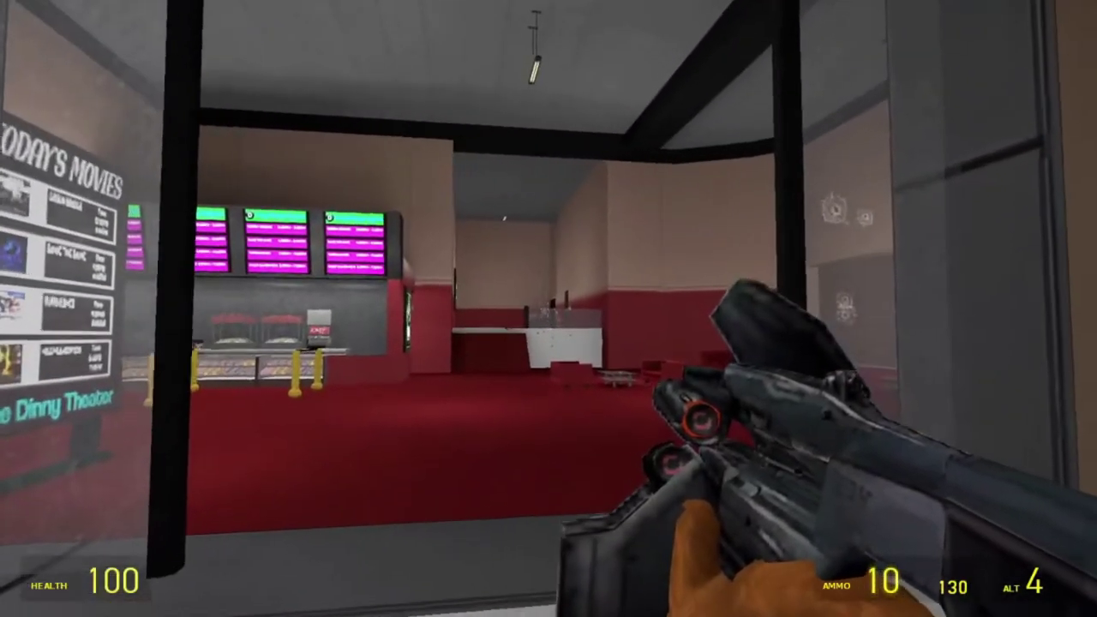
right_click(548, 308)
key(a)
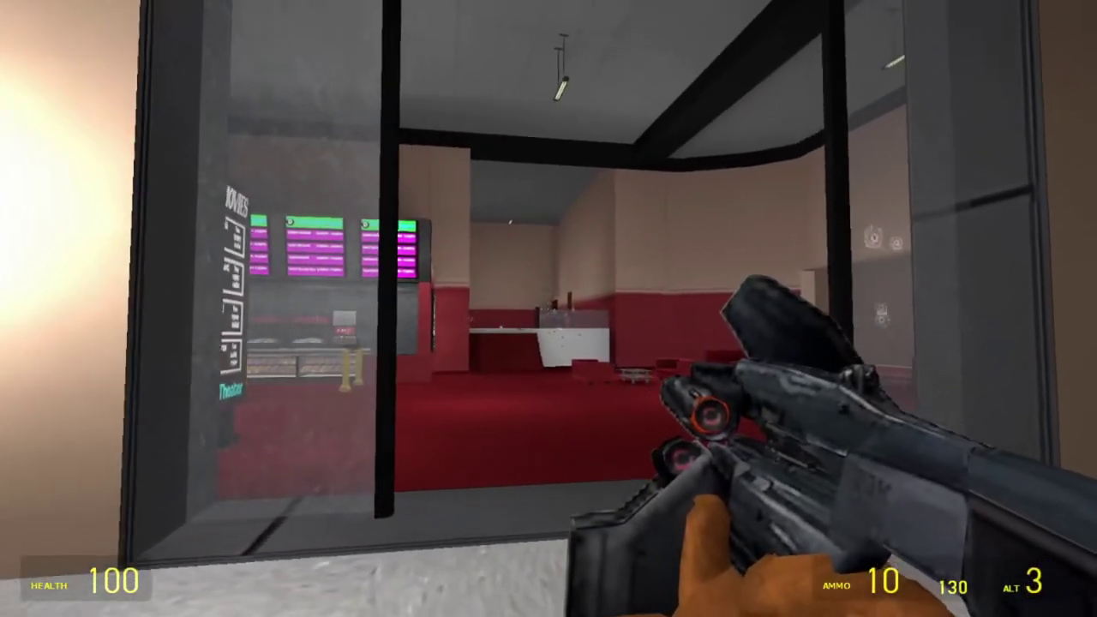
key(q)
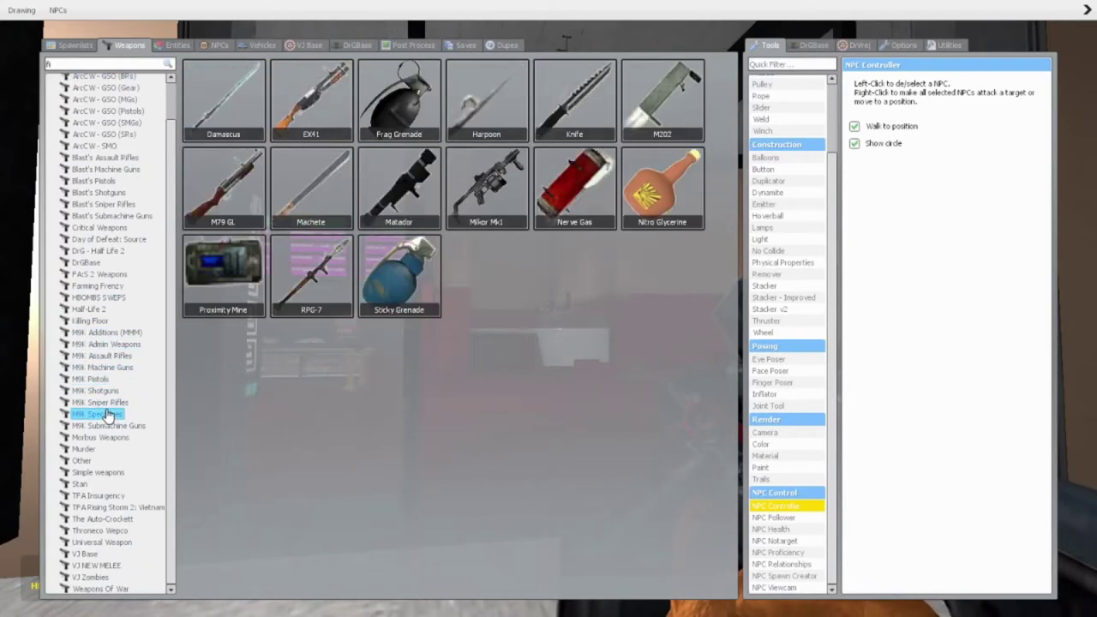
- Equip the Sticky Grenade, fly over the auditorium seats, and shoot Cartoon Cat until it bursts
click(409, 293)
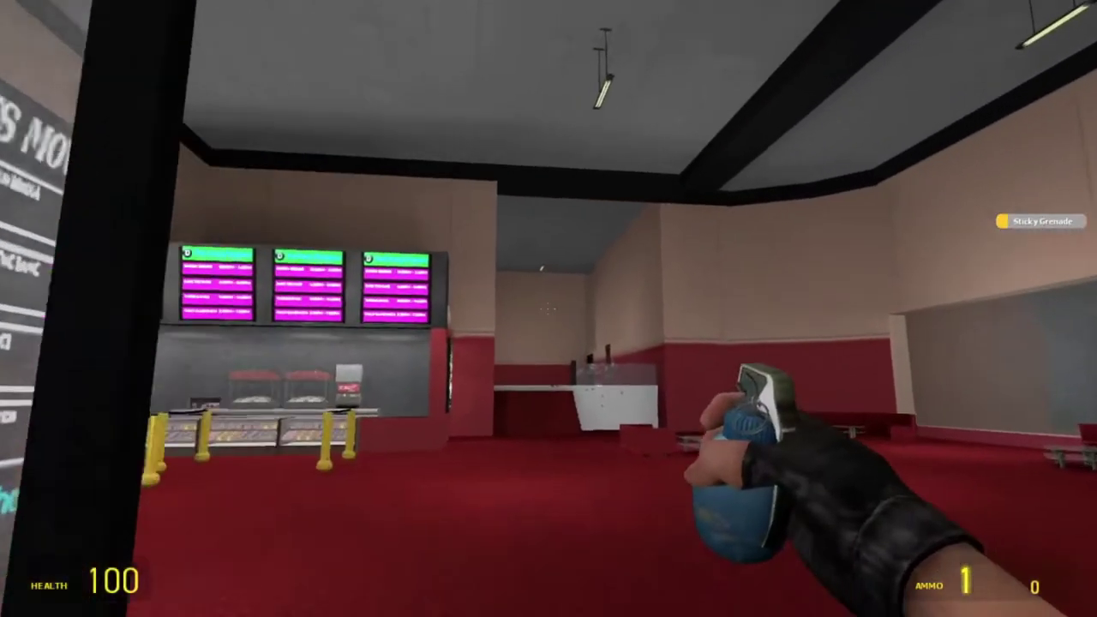
key(w)
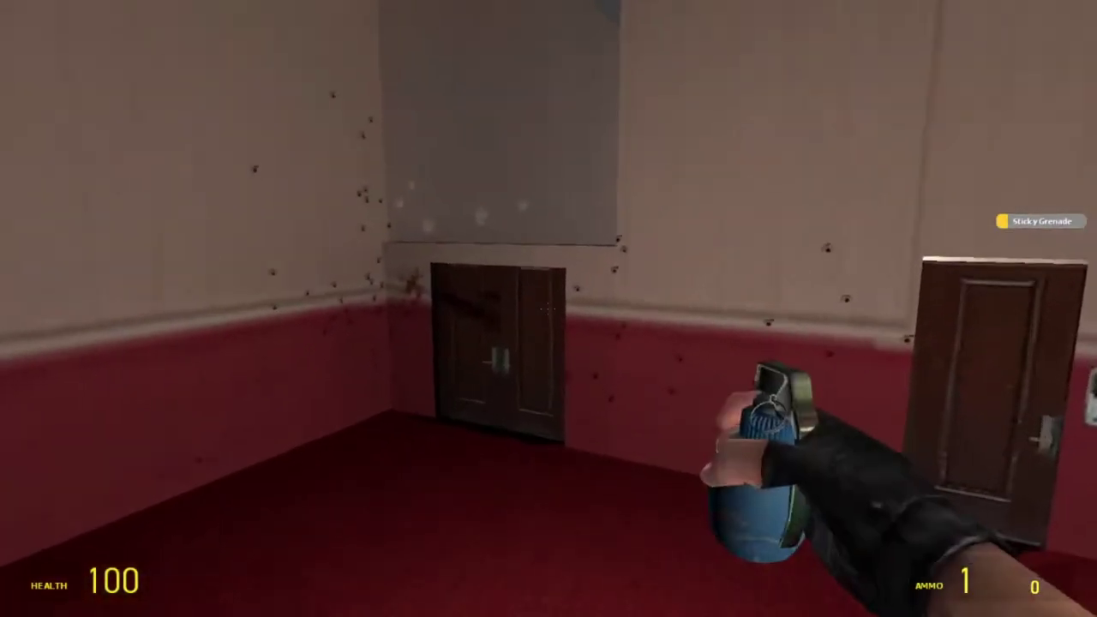
key(w)
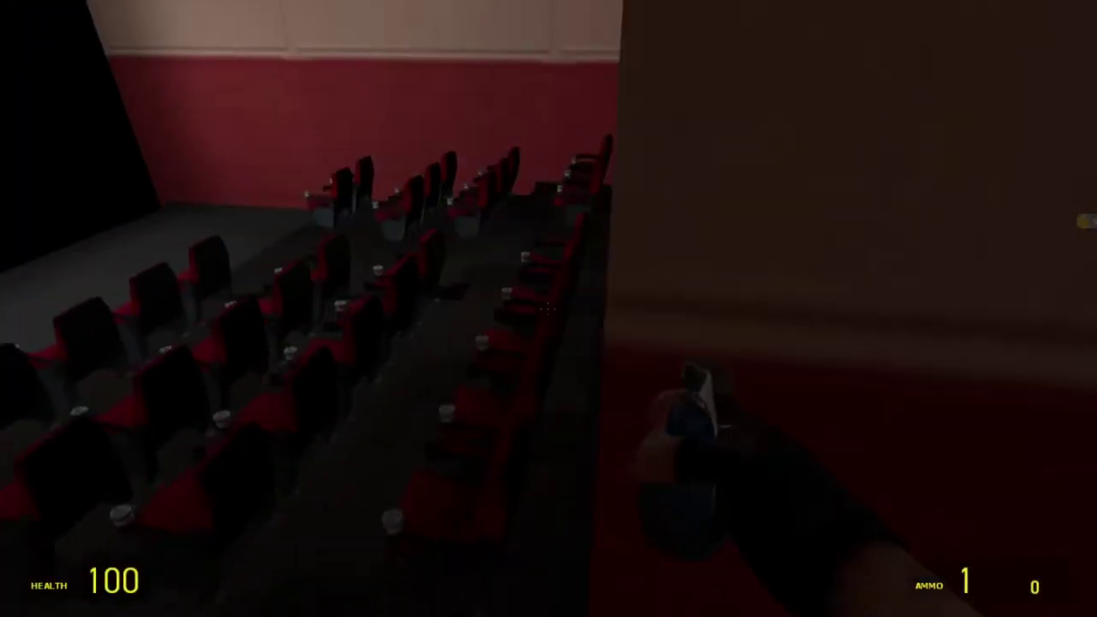
key(w)
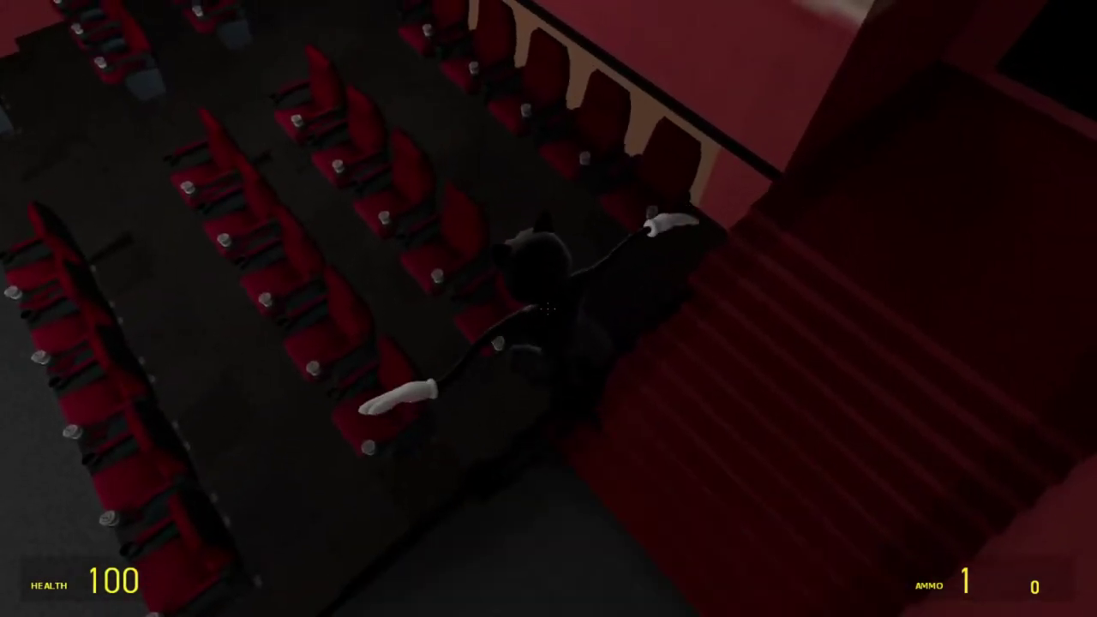
click(549, 309)
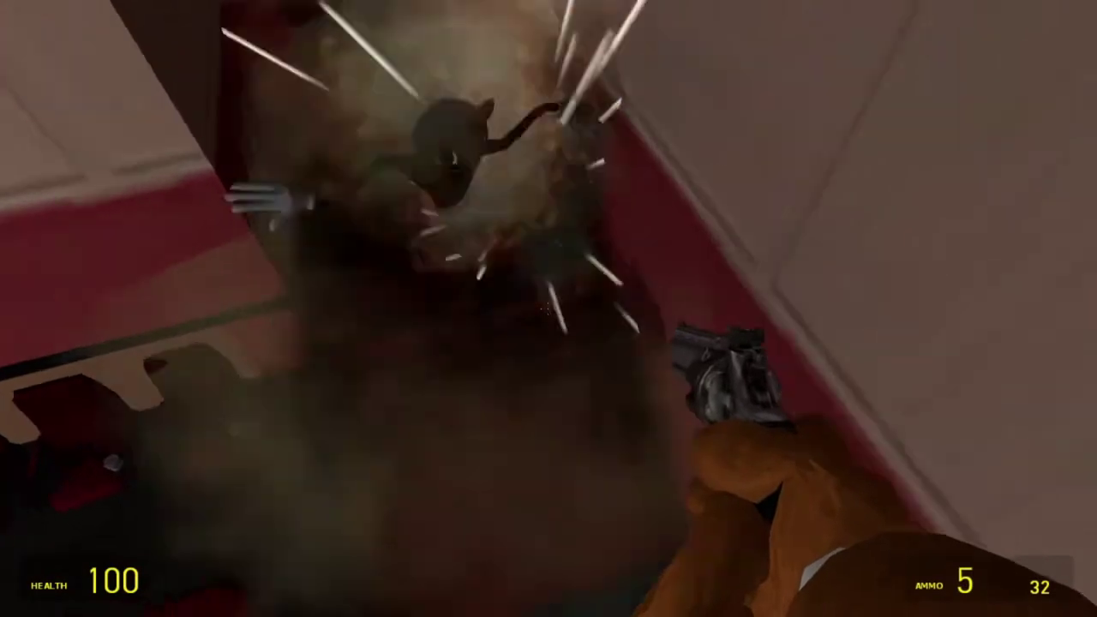
click(549, 309)
- Fire the pulse rifle into the lobby toward the concession counter, then climb the red stairs
key(w)
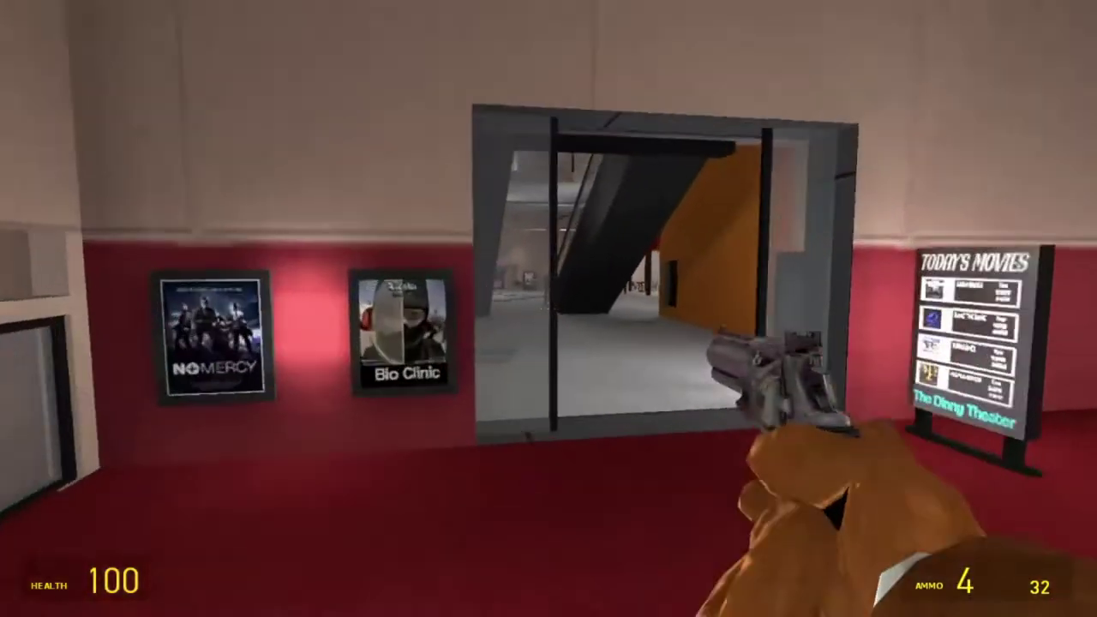
scroll(548, 308, down, 2)
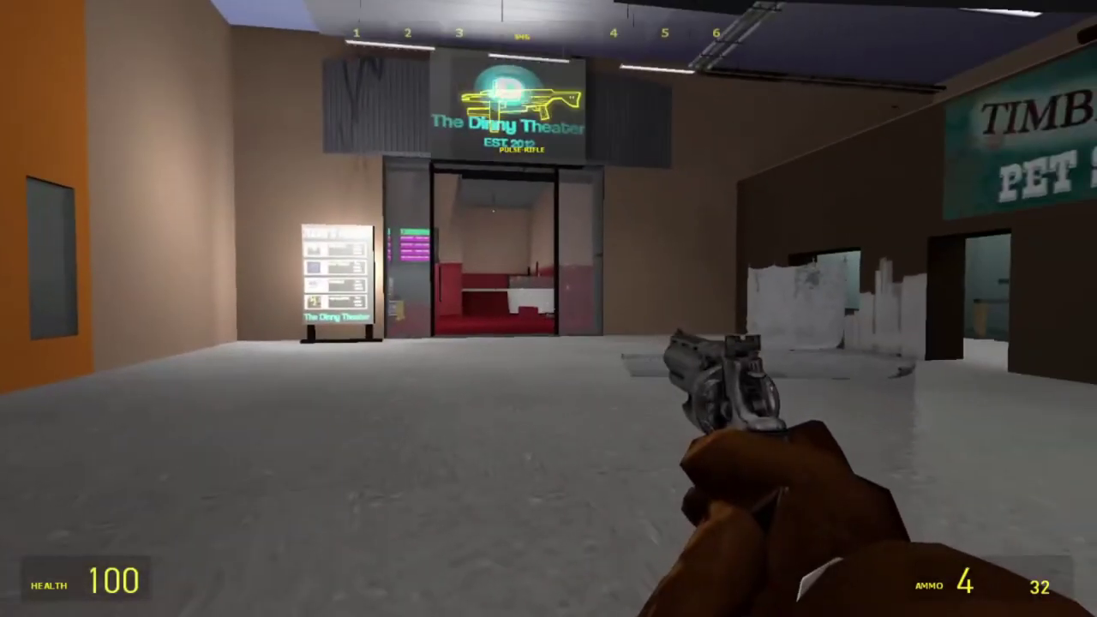
click(549, 309)
key(w)
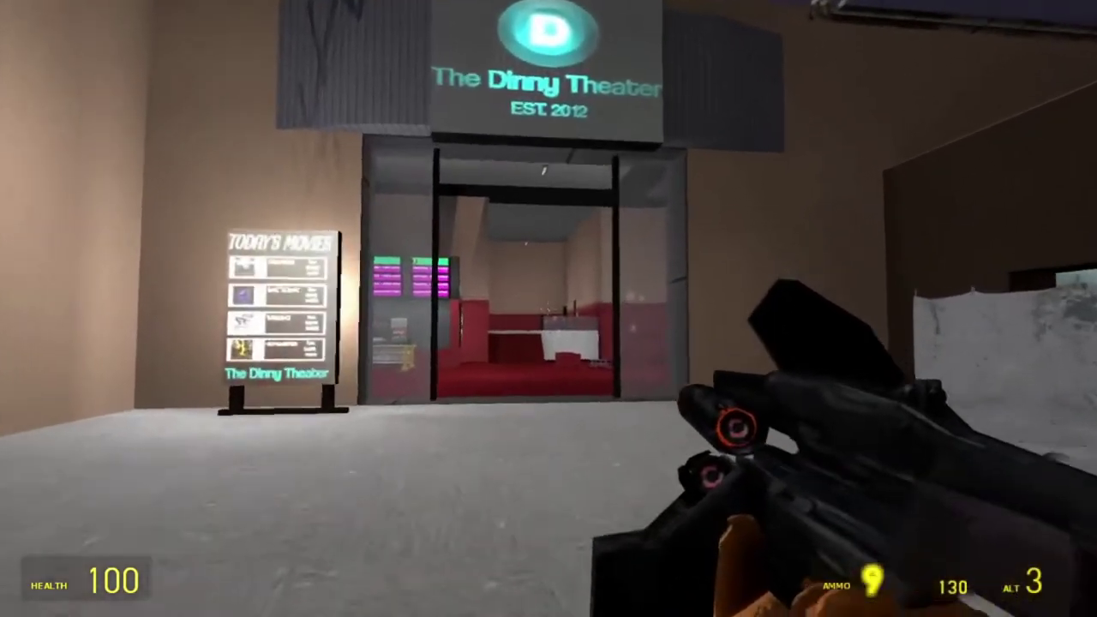
click(549, 308)
key(w)
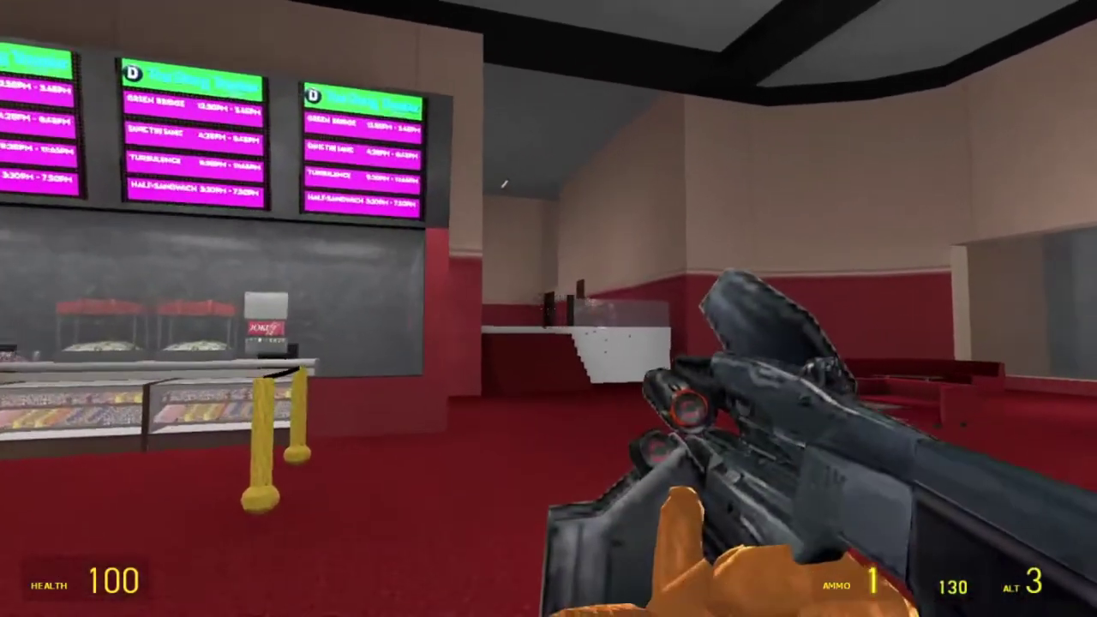
click(549, 309)
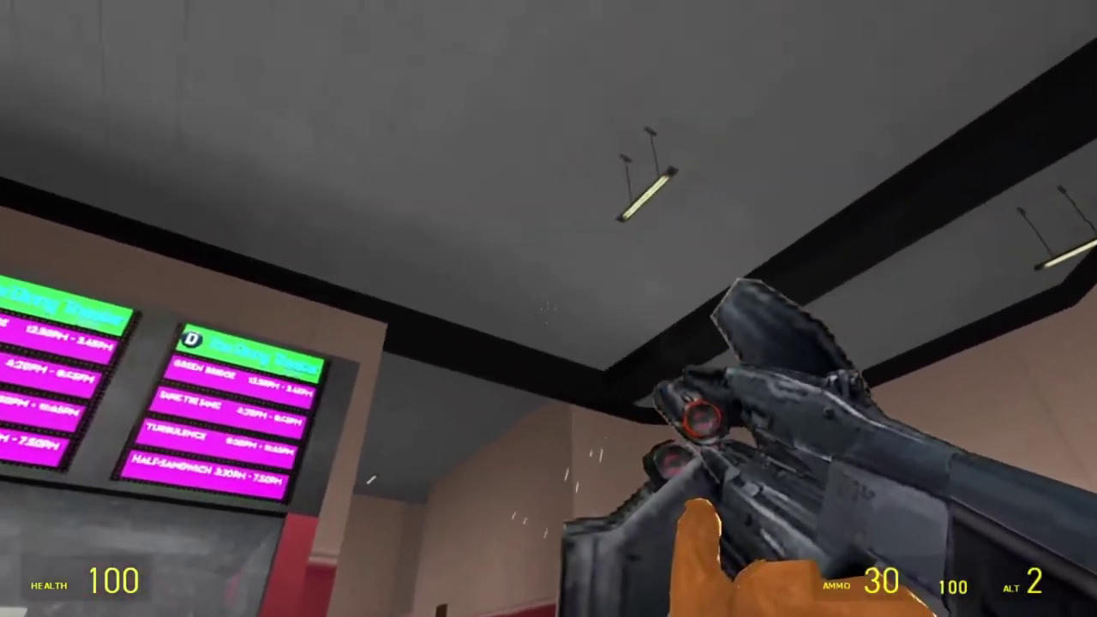
key(w)
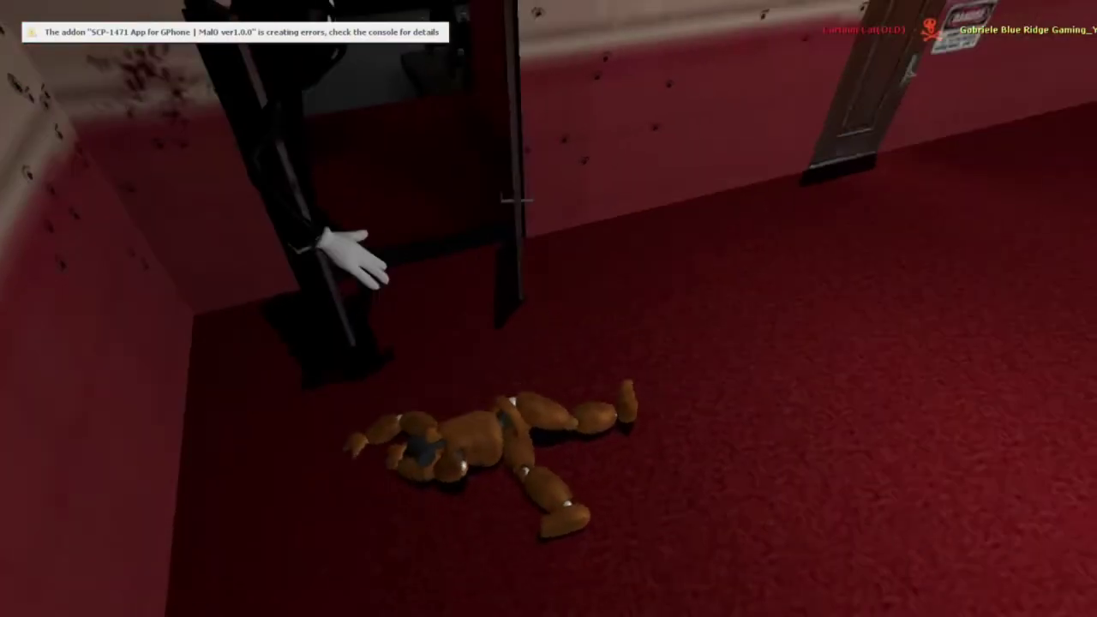
- Respawn and equip the RPG-7 from the spawn menu
click(549, 309)
scroll(549, 309, up, 1)
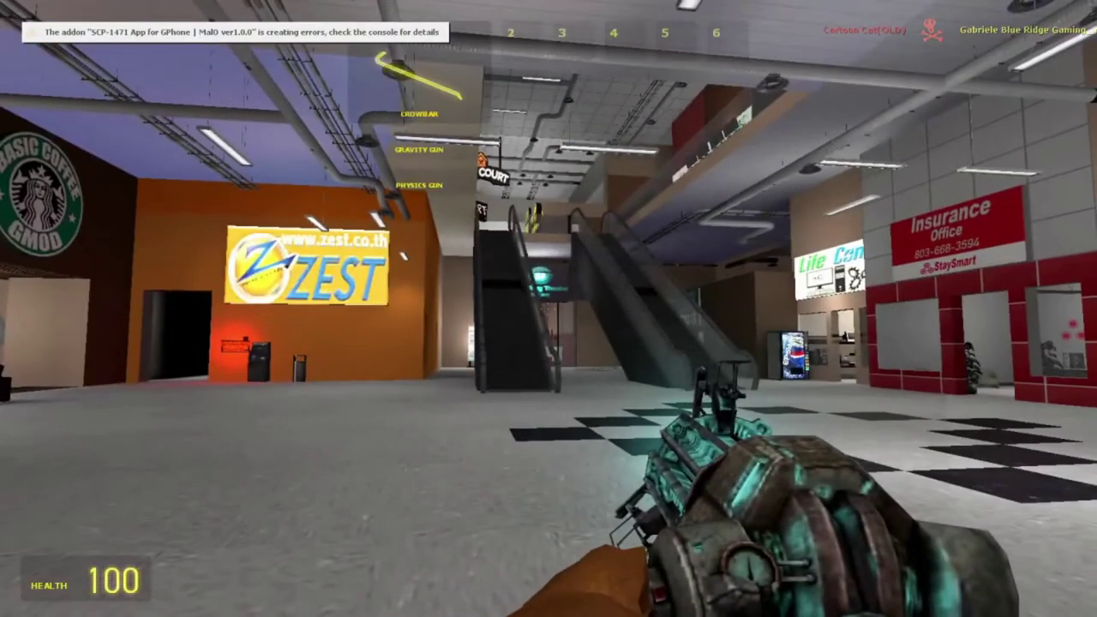
key(q)
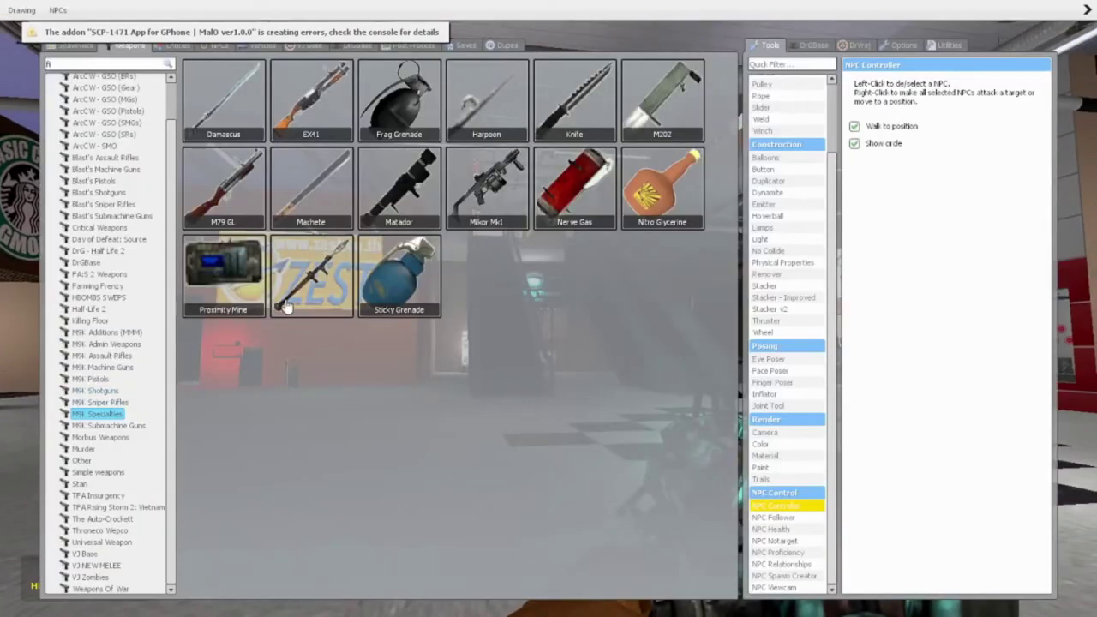
click(302, 309)
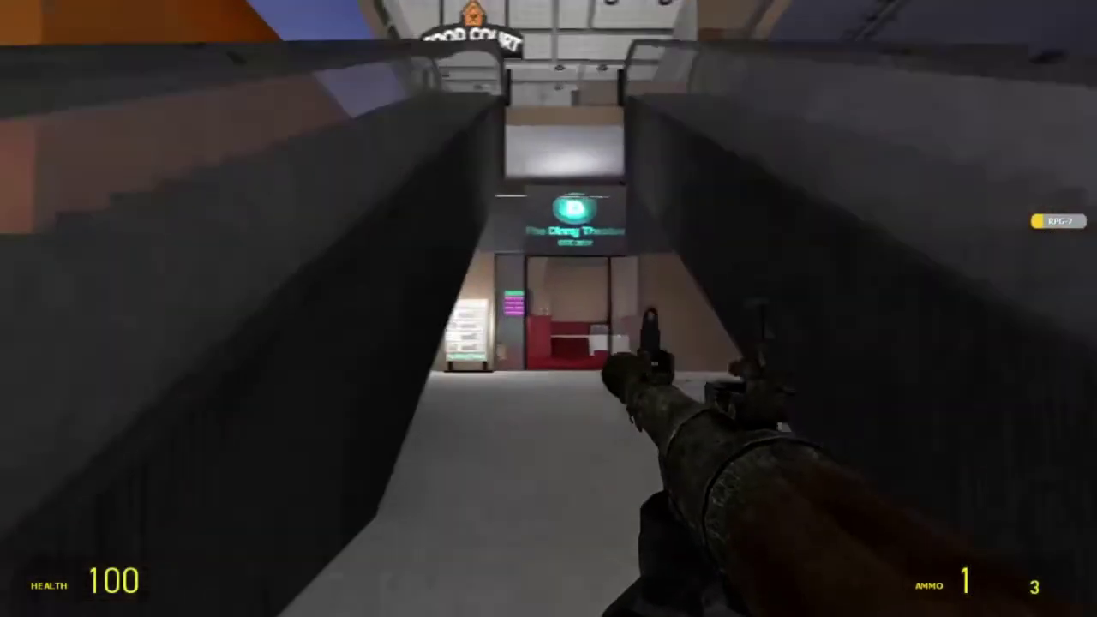
- Fire three rockets across the lobby toward the stairs, then climb to the upper corridor
key(w)
click(549, 309)
key(s)
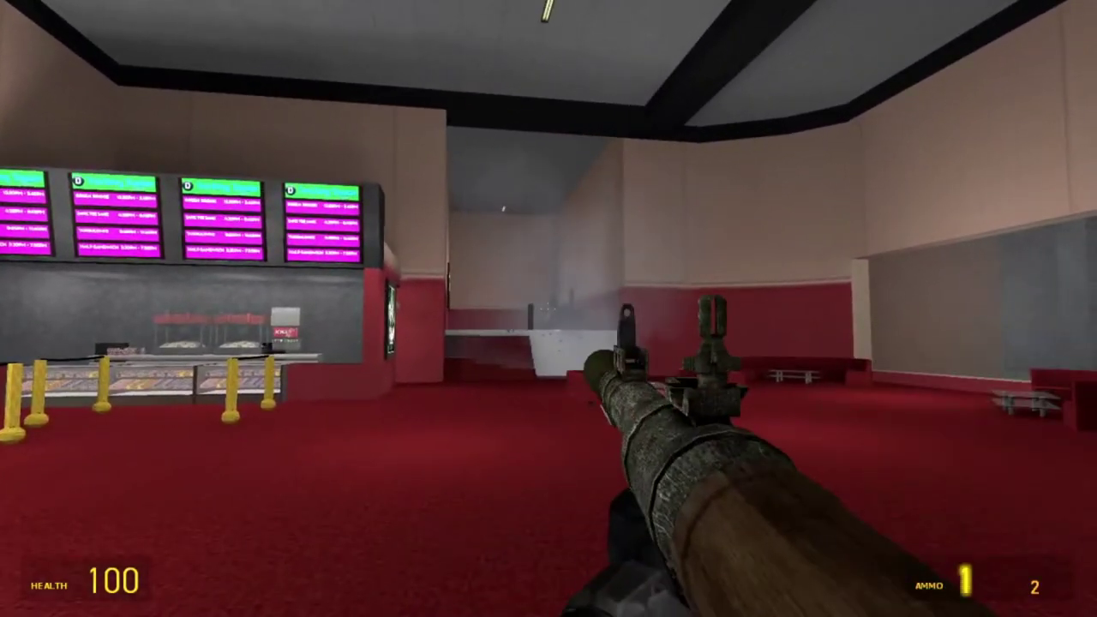
click(549, 309)
key(w)
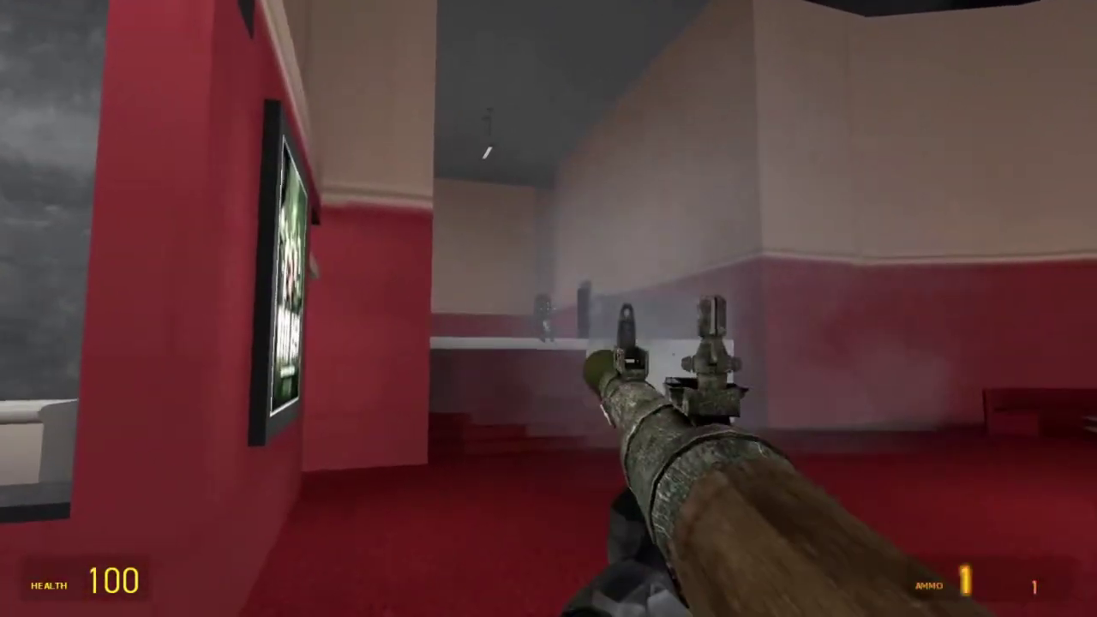
click(549, 309)
key(a)
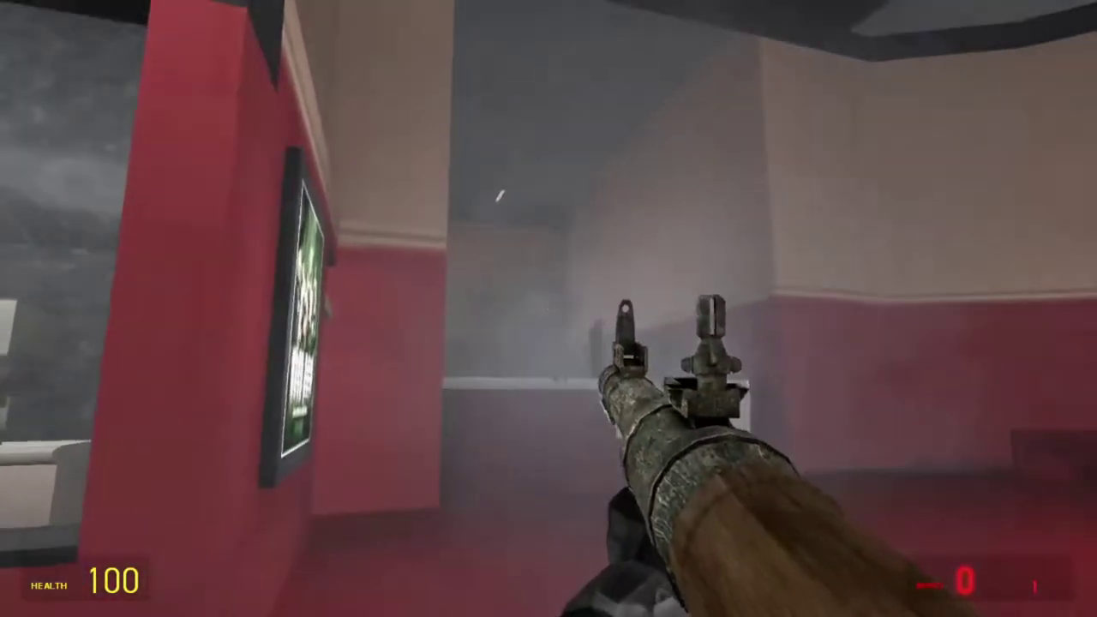
key(w)
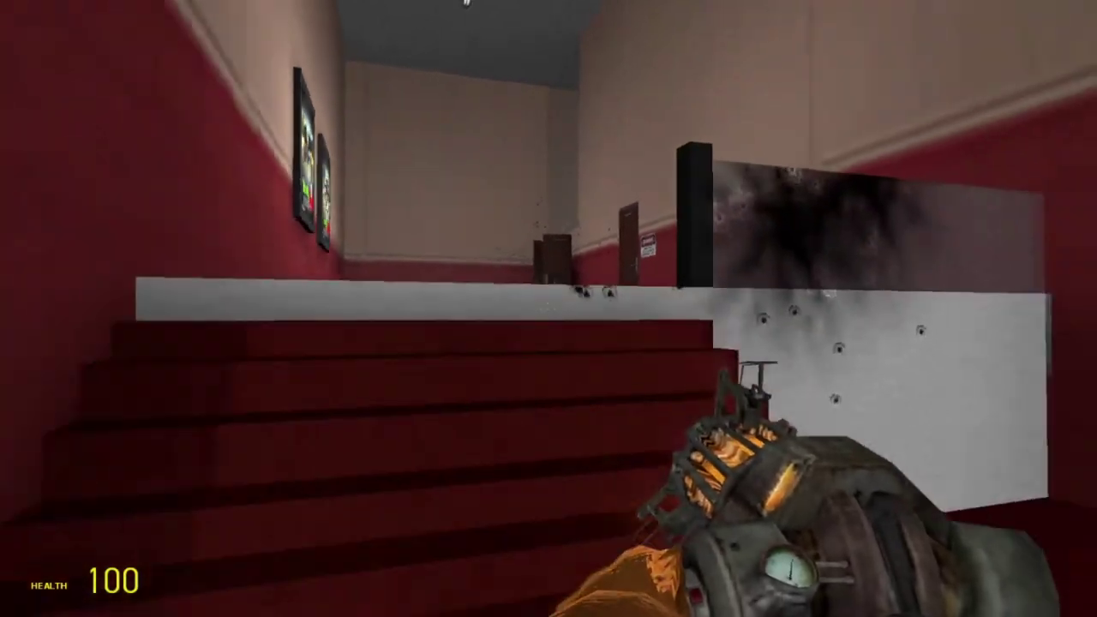
- Switch to the pistol and fire it while backing toward the food counter
key(2)
key(s)
click(549, 309)
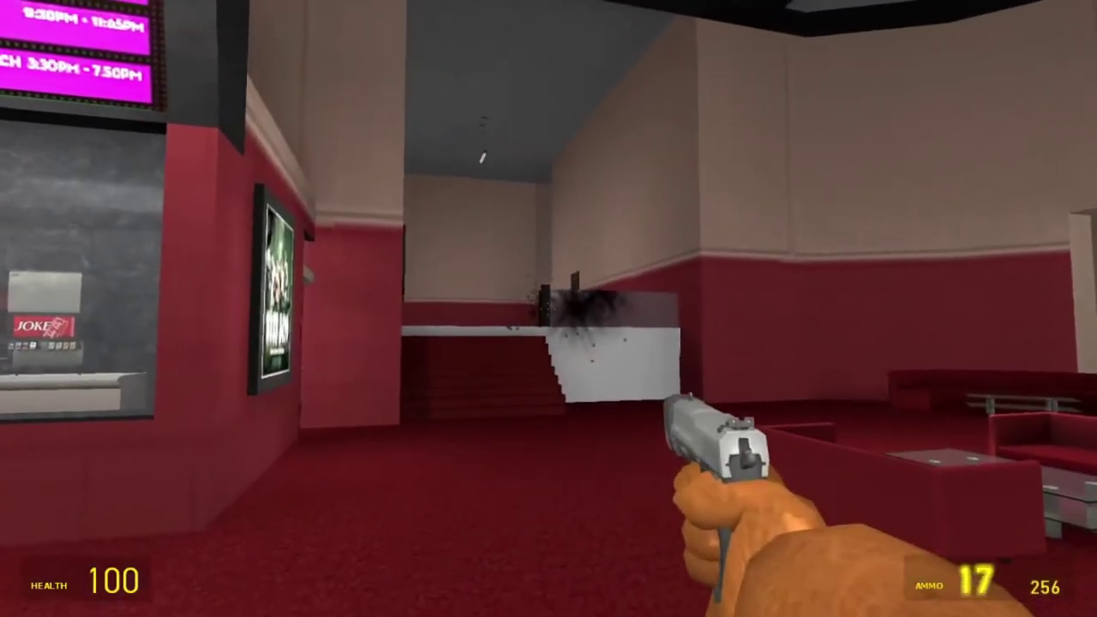
click(549, 308)
click(548, 309)
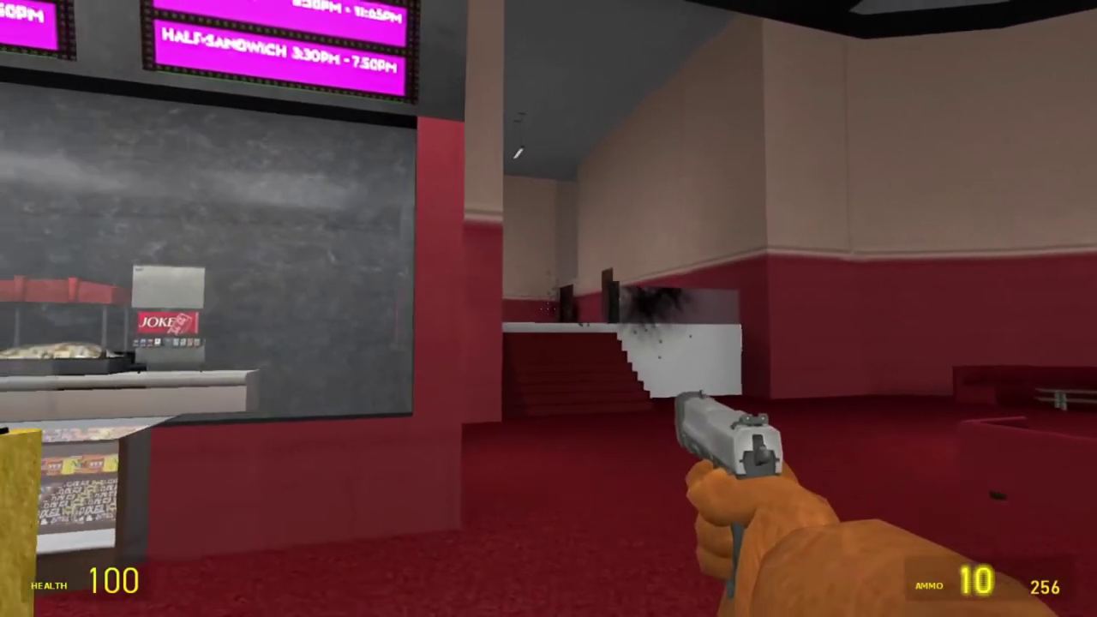
scroll(549, 309, up, 1)
- Equip the RPG-7 and fire a rocket down the upstairs corridor
key(q)
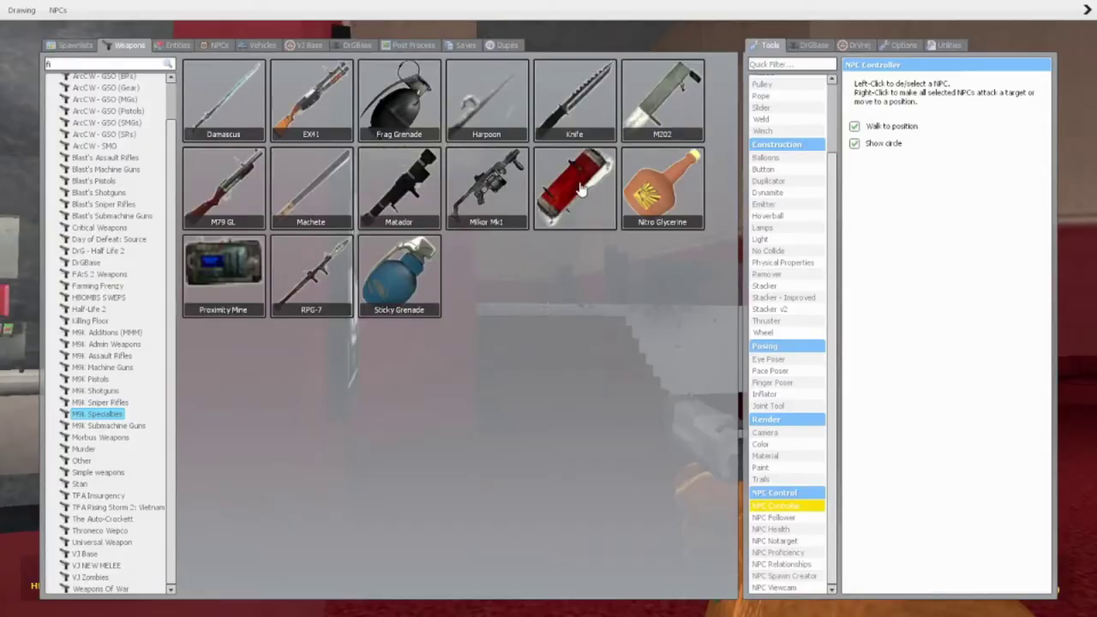
key(q)
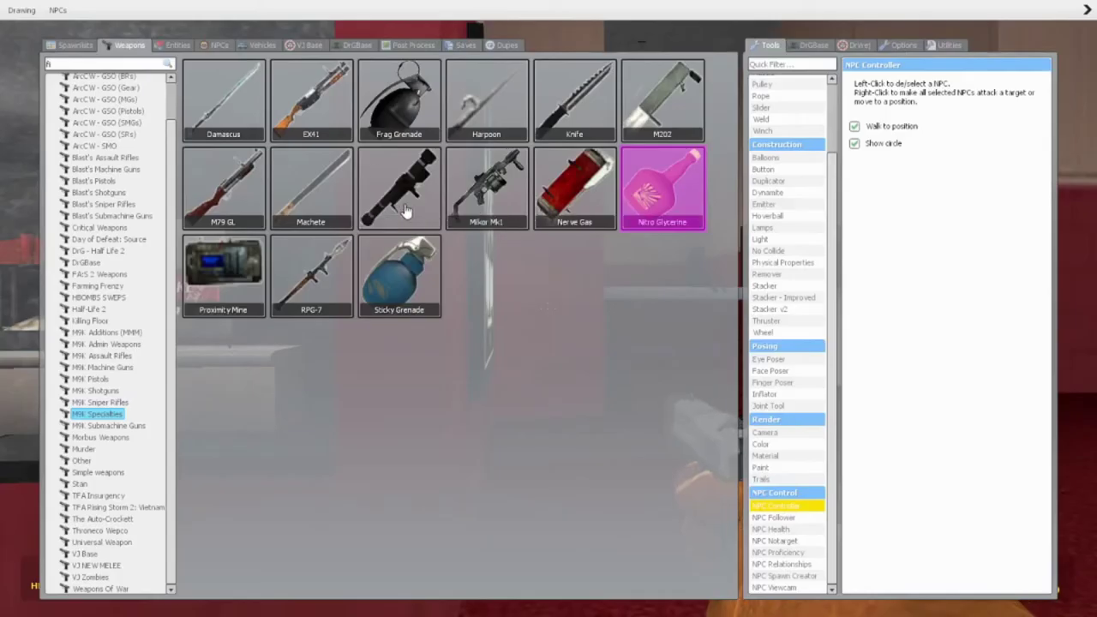
click(329, 277)
key(q)
key(w)
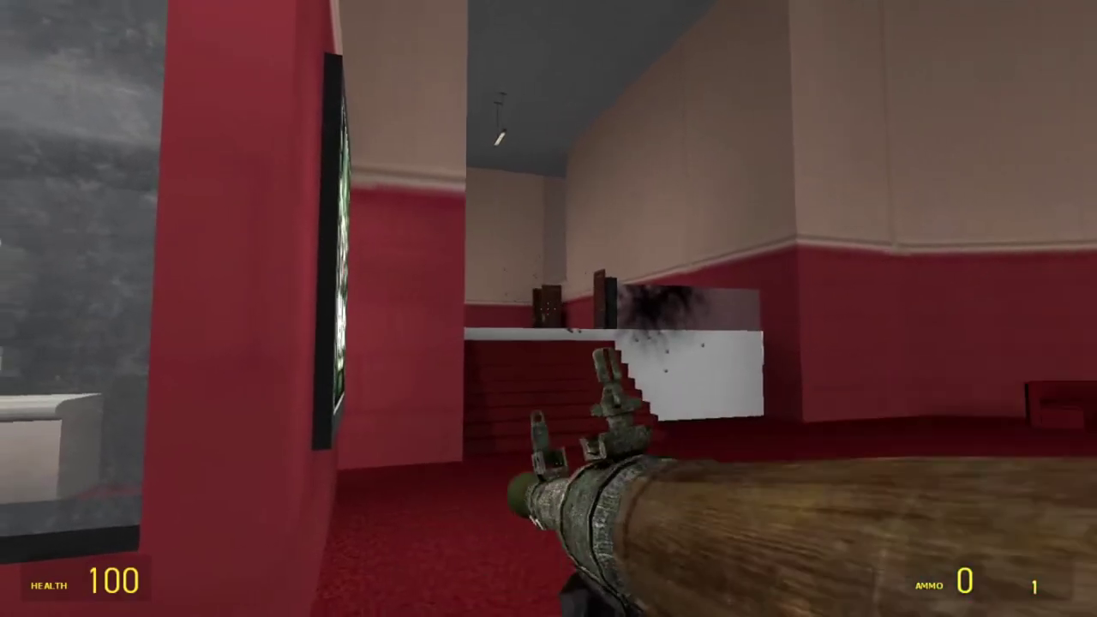
key(w)
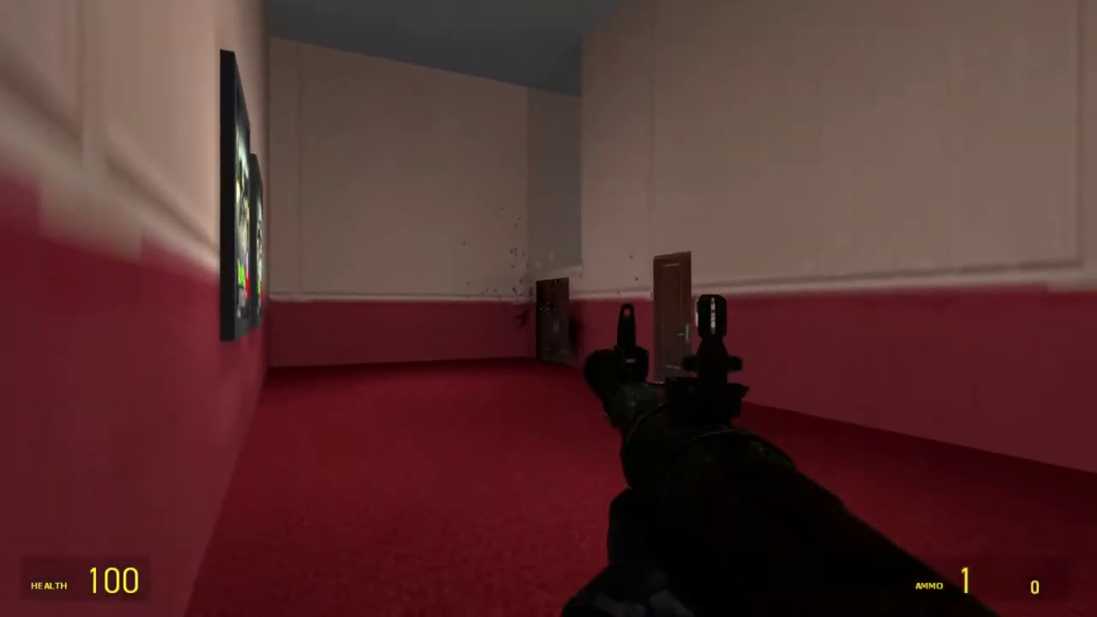
click(549, 309)
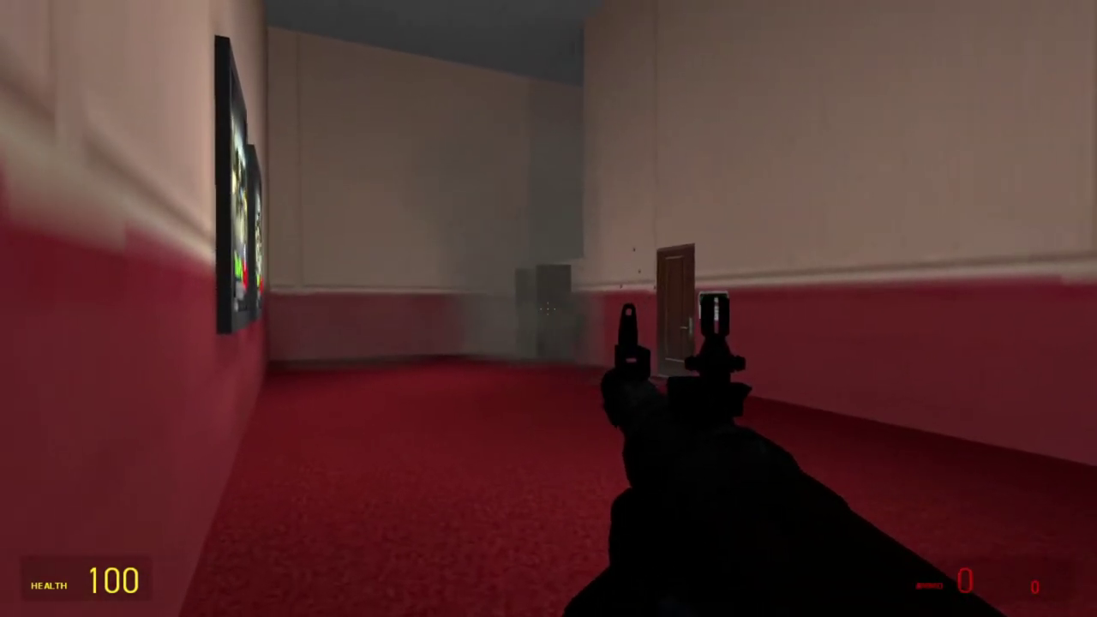
- Equip the Milkor Mk1 grenade launcher and back away from the stairs
key(w)
key(Tab)
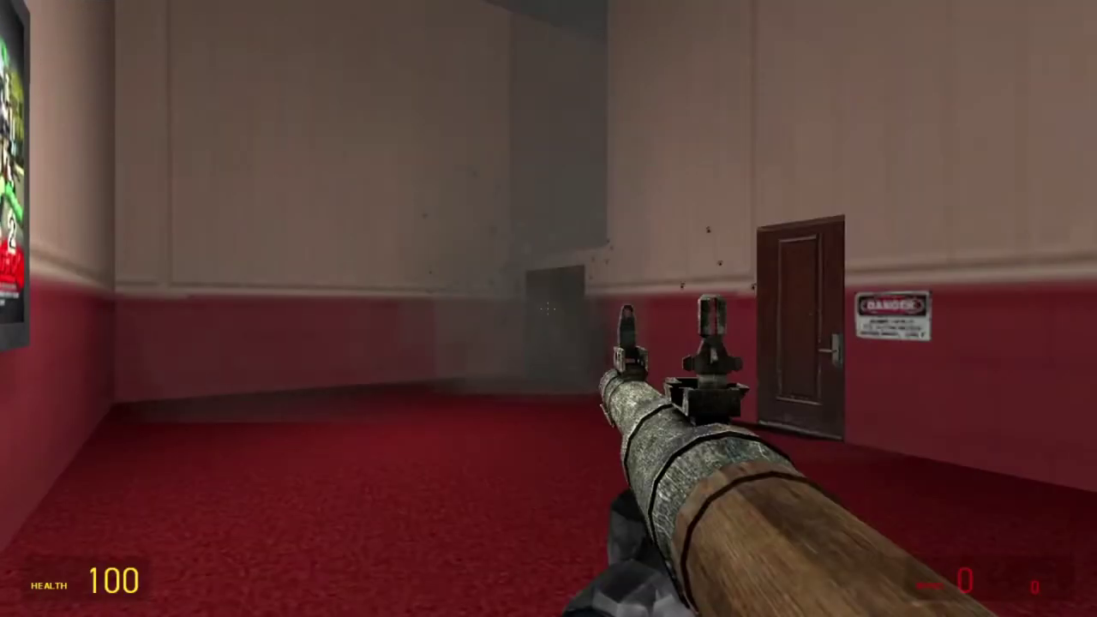
key(Tab)
key(Tab)
key(q)
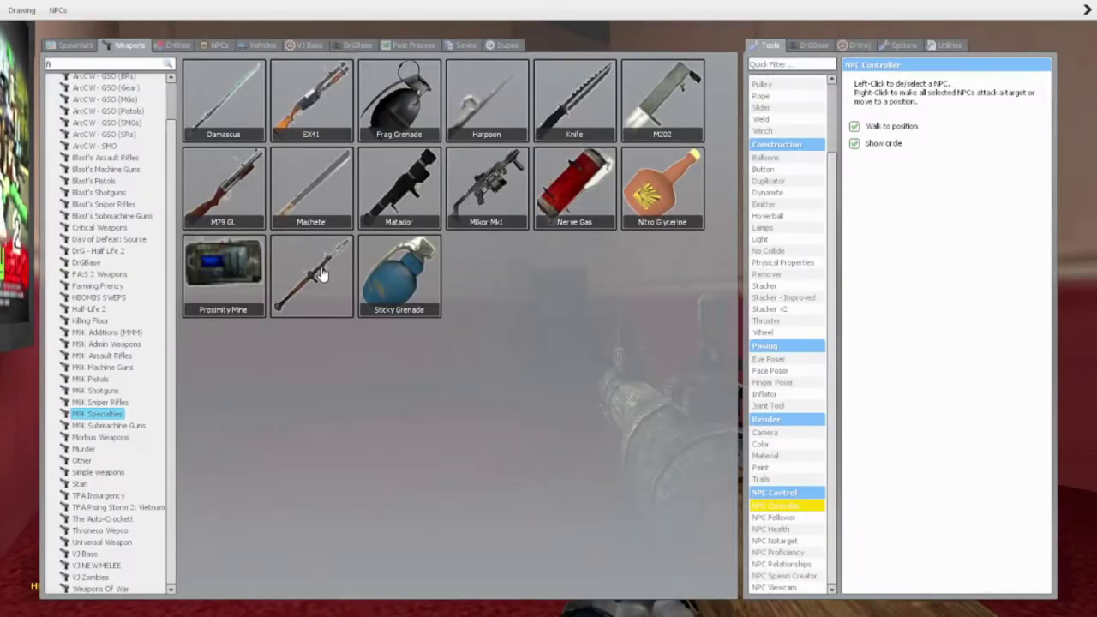
click(477, 185)
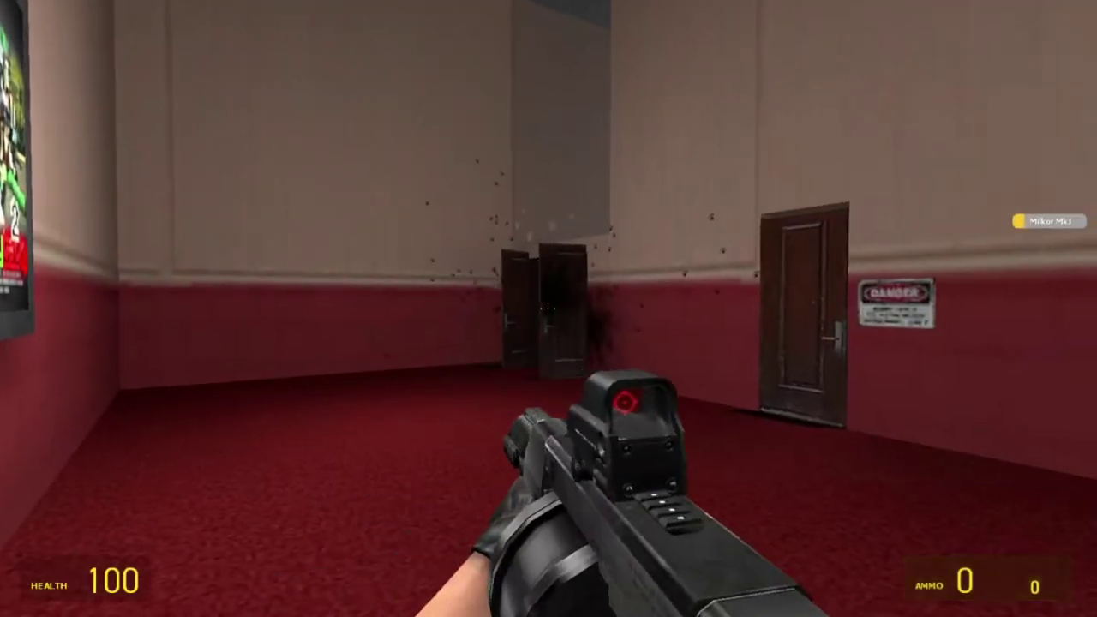
key(s)
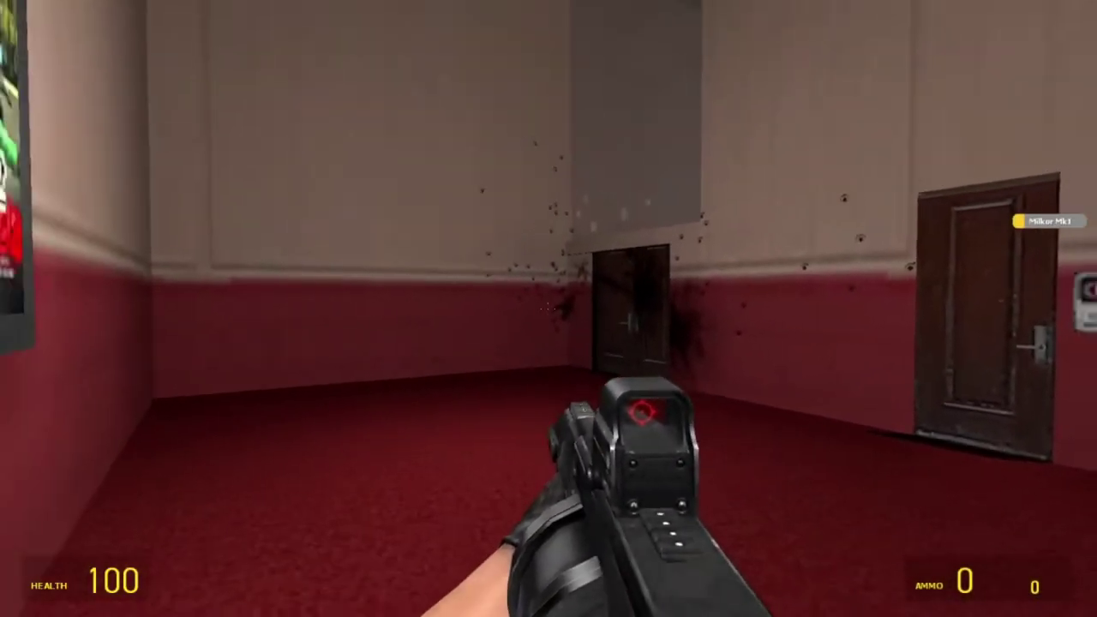
key(s)
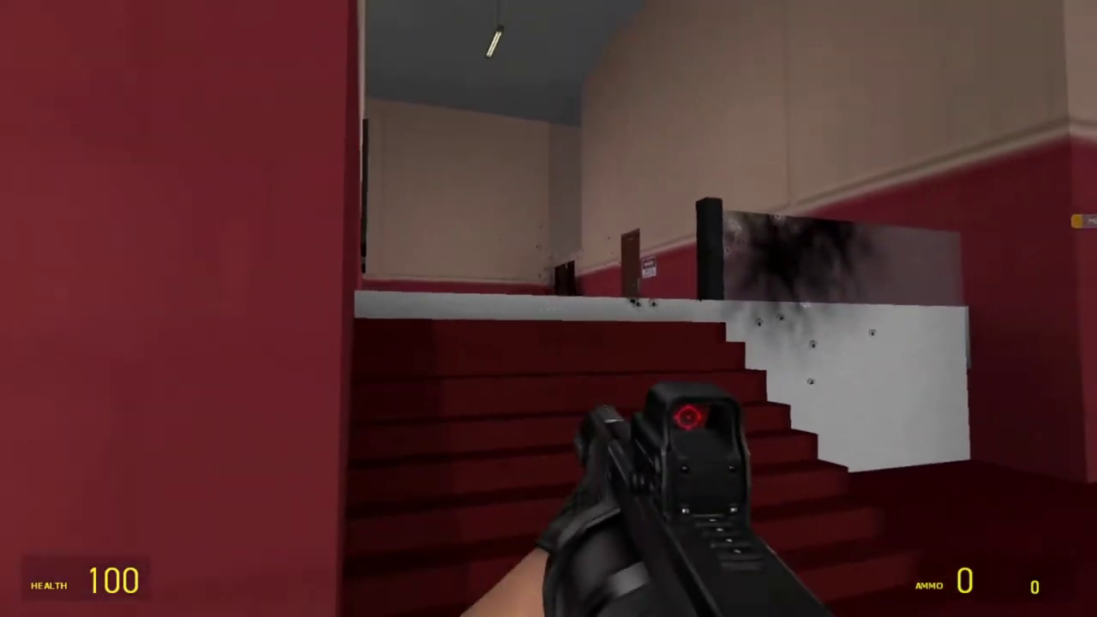
- Equip a frag grenade, then browse the ArcCW GSO, M9K Shotguns and Murder categories
key(q)
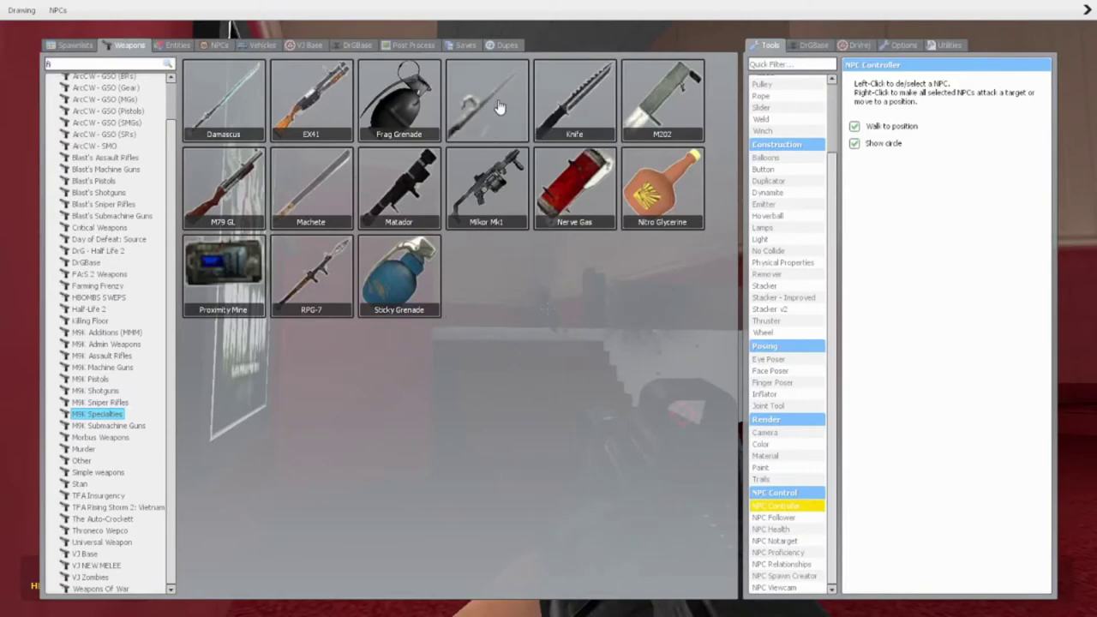
click(415, 105)
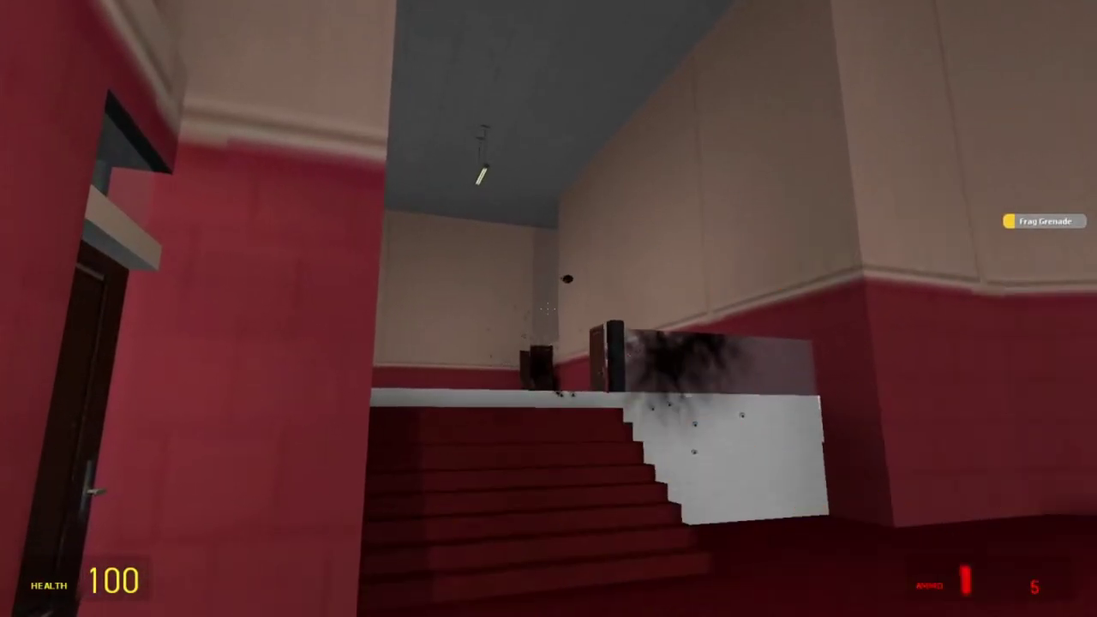
key(q)
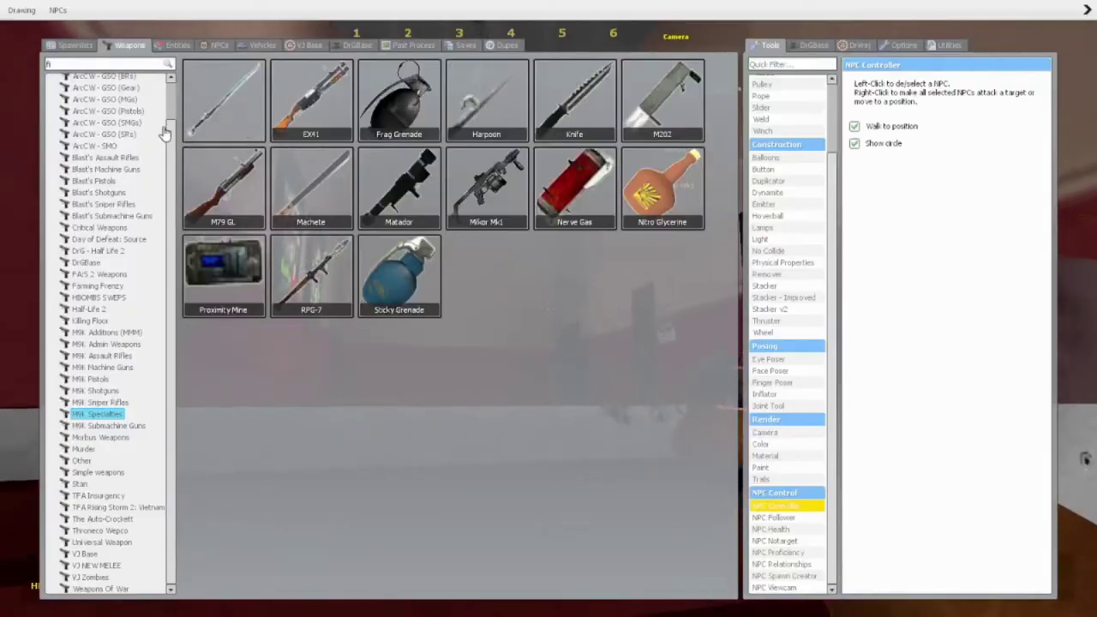
click(120, 135)
click(95, 391)
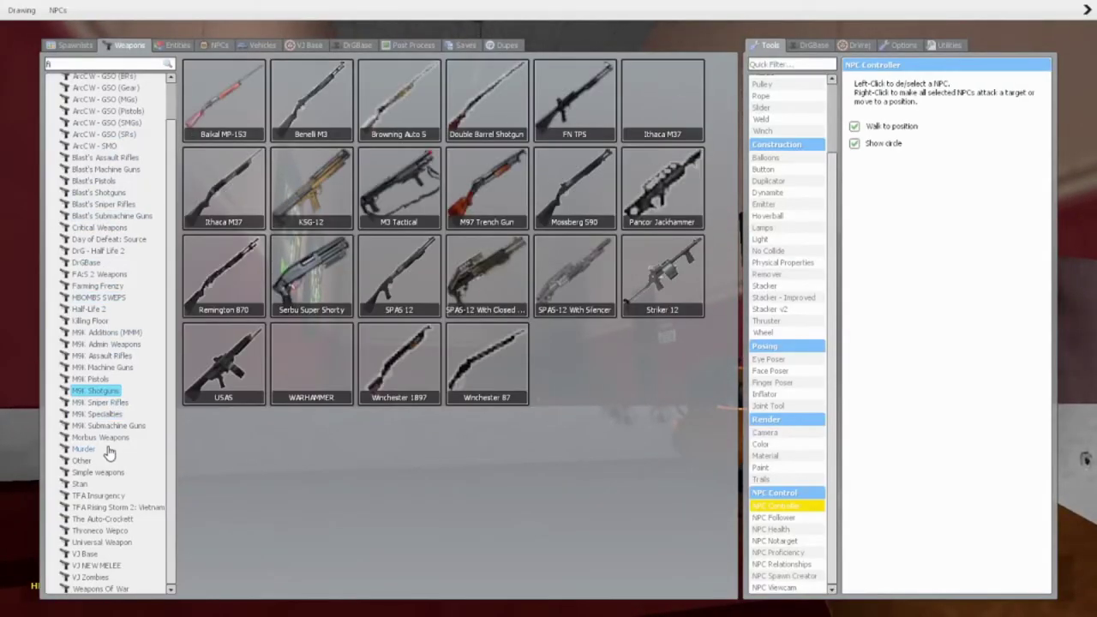
click(84, 449)
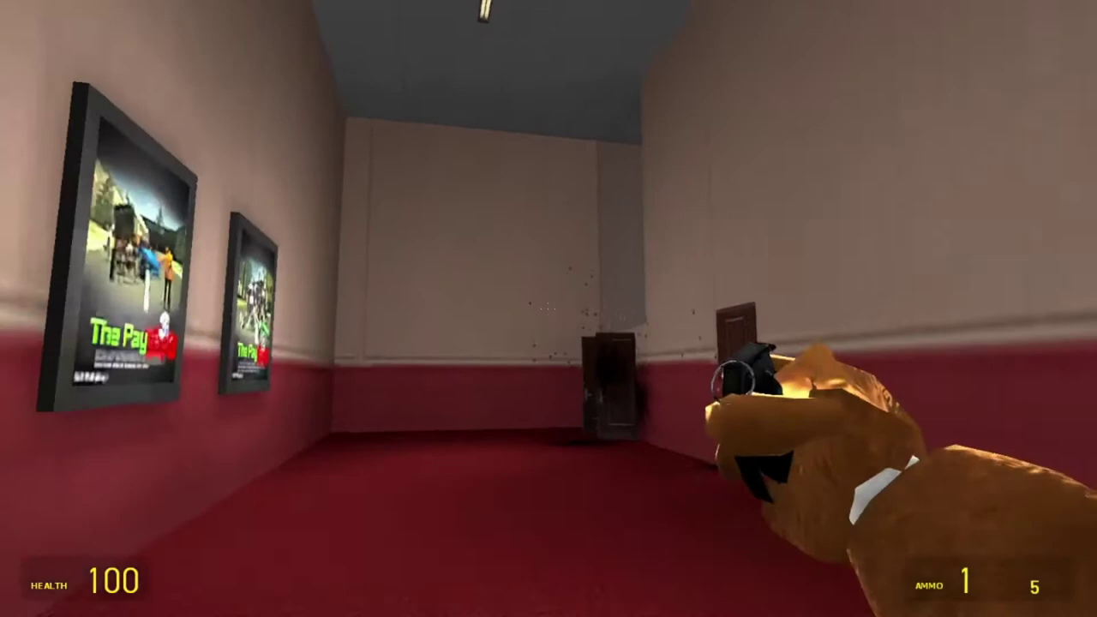
scroll(549, 309, up, 1)
scroll(549, 308, up, 1)
- Switch to the SMG and spray shots through the doors and across the lobby
click(548, 308)
scroll(549, 309, up, 1)
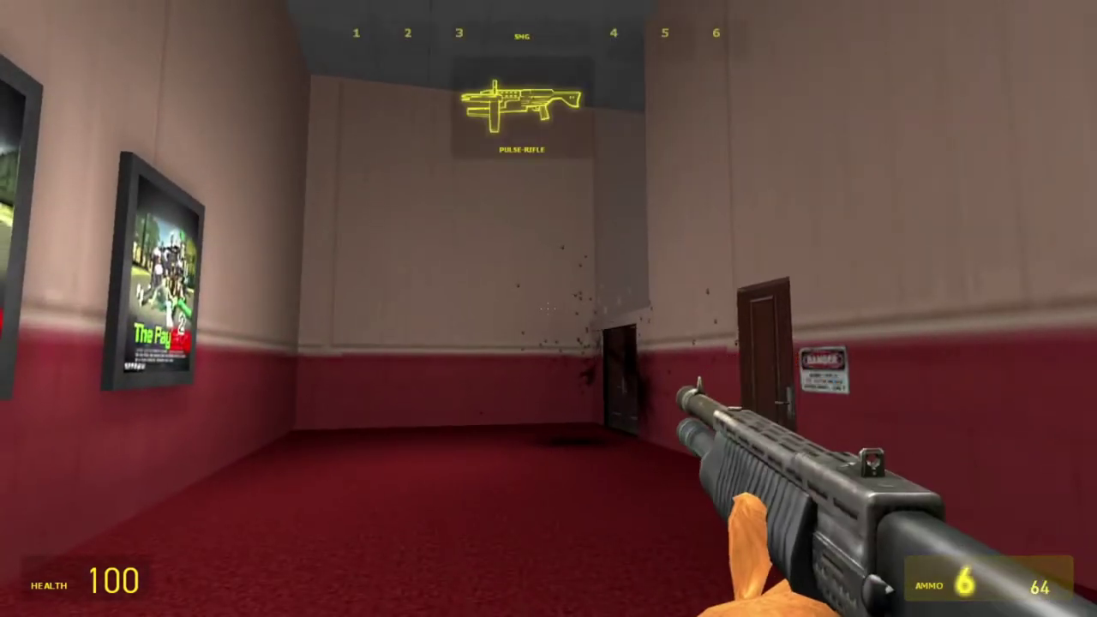
scroll(549, 309, up, 1)
click(548, 309)
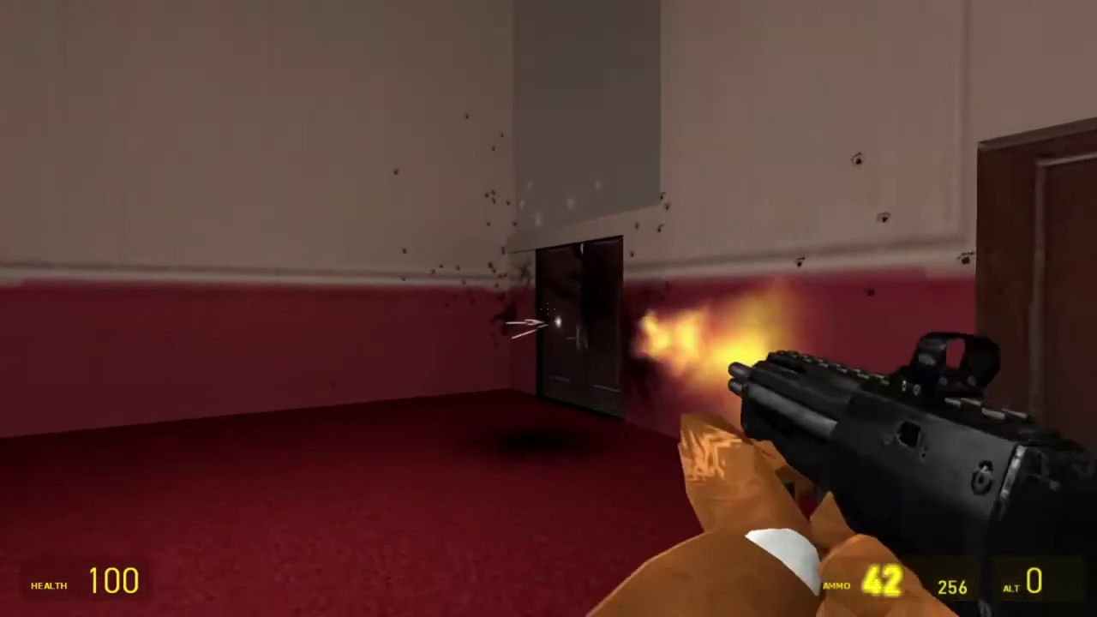
click(549, 309)
click(548, 309)
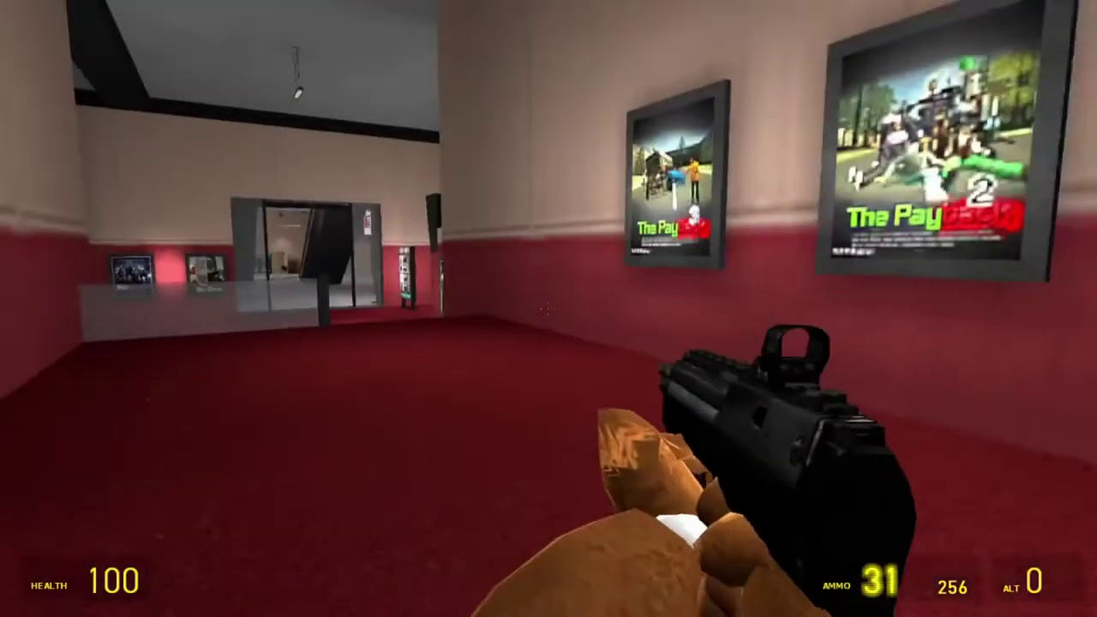
key(w)
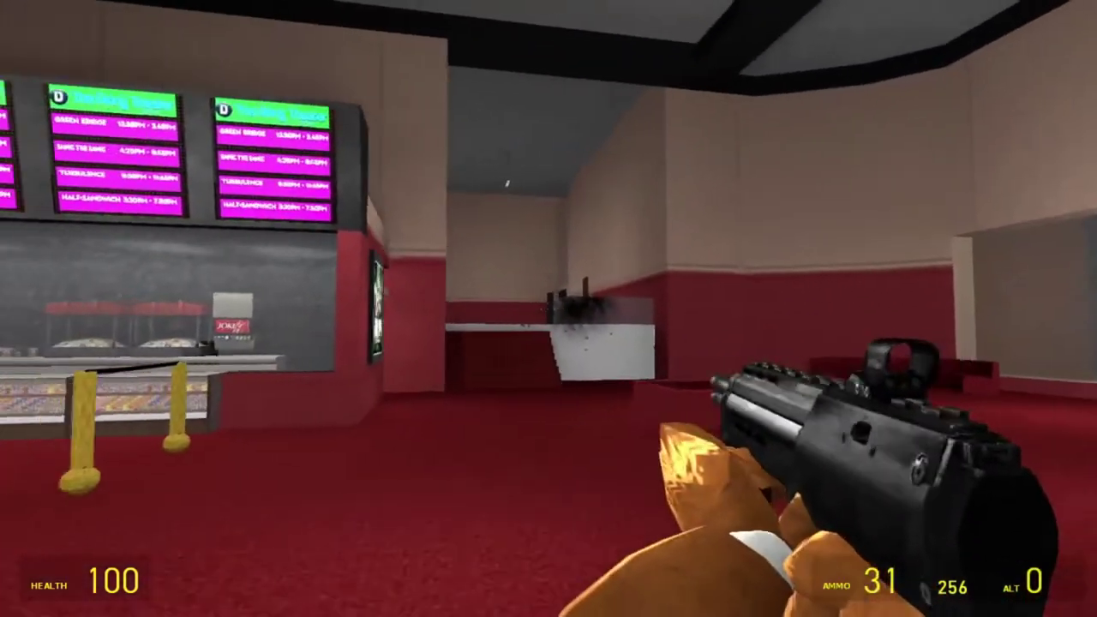
click(549, 309)
click(548, 309)
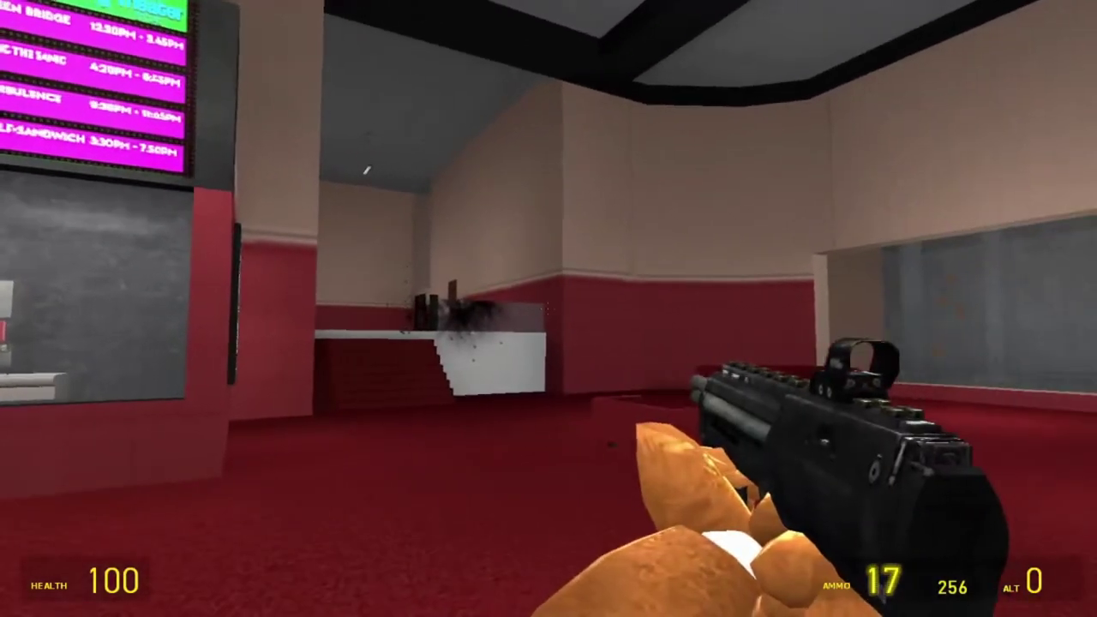
scroll(549, 309, up, 1)
- Browse the M9K, Half-Life 2, Other and Throneco Wepco weapon categories
key(q)
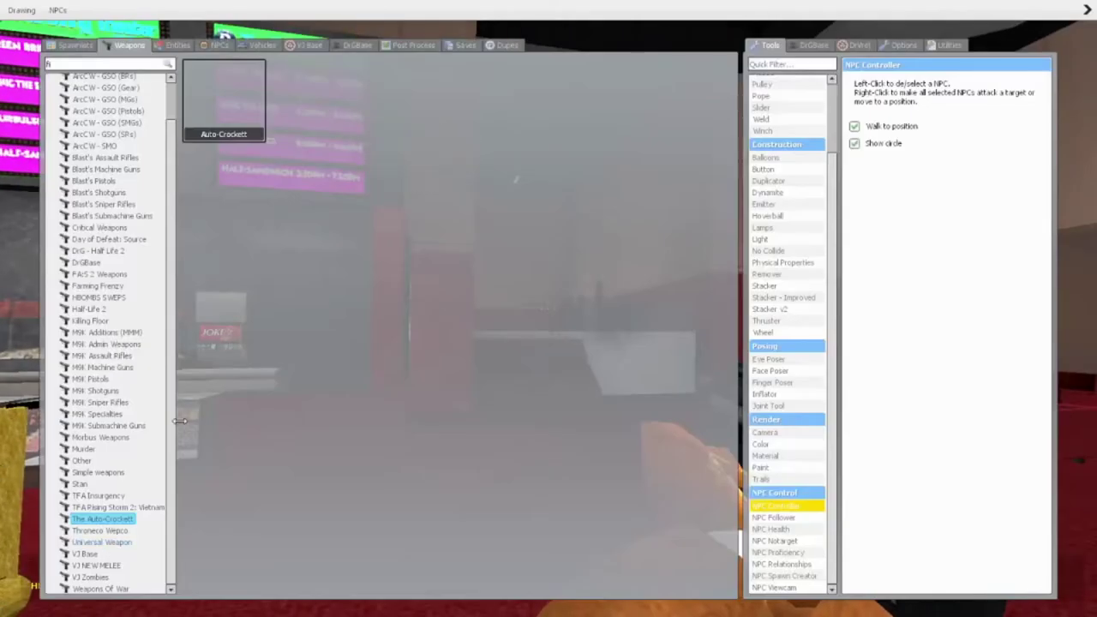
click(105, 332)
click(102, 415)
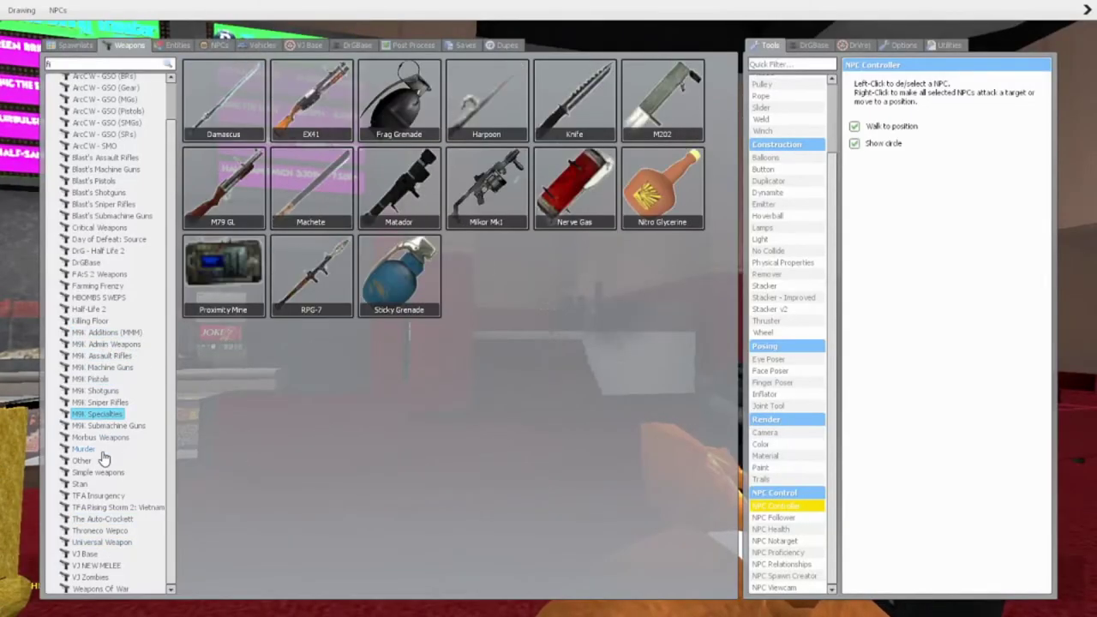
click(100, 309)
click(97, 333)
click(99, 403)
click(101, 425)
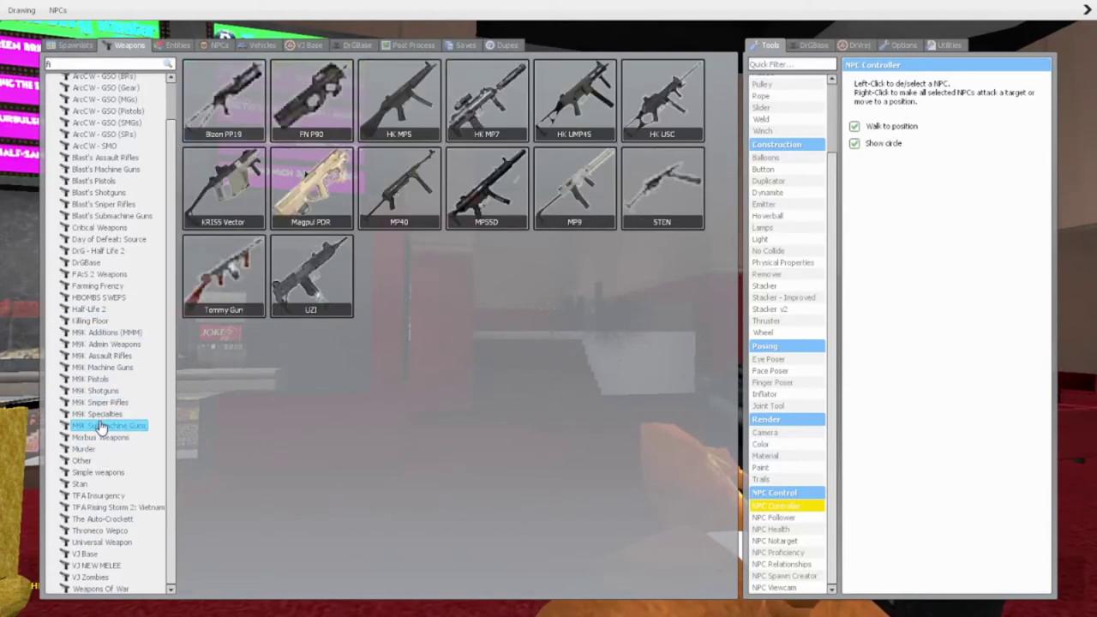
click(100, 415)
click(120, 426)
click(82, 460)
click(84, 461)
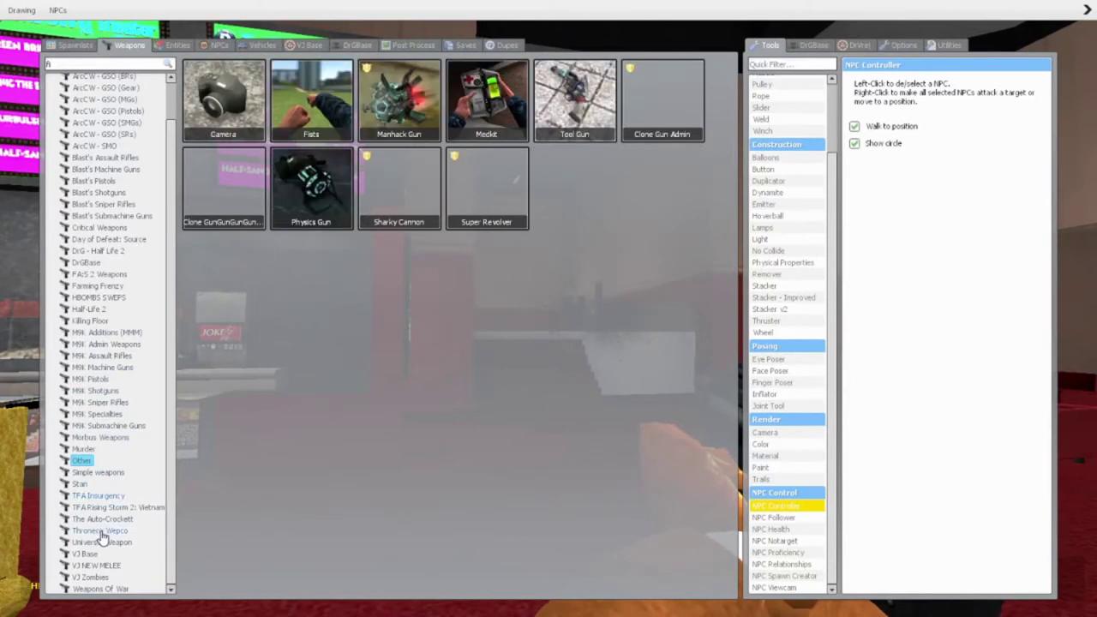
click(101, 532)
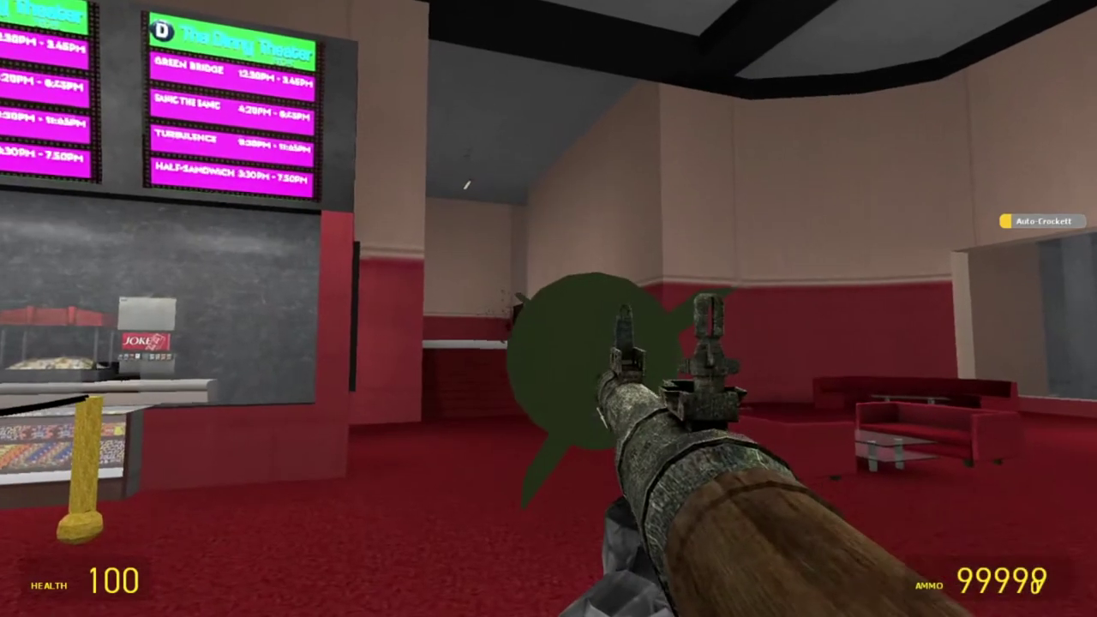
- Browse the VJ Base, Simple, M9K Specialties and Blast's Submachine Guns categories
key(q)
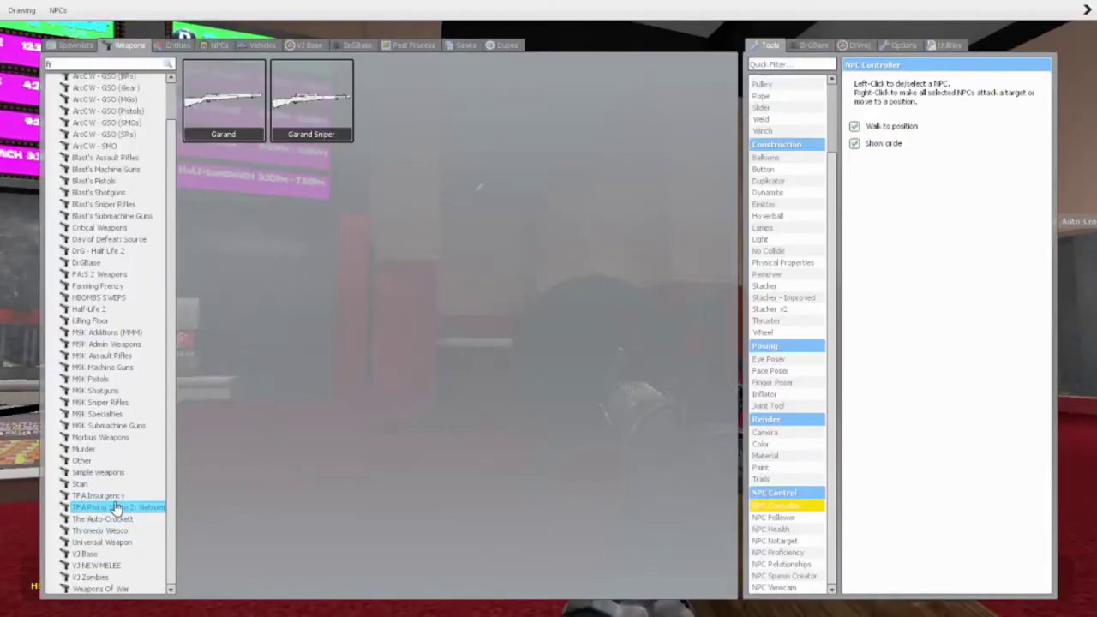
click(86, 554)
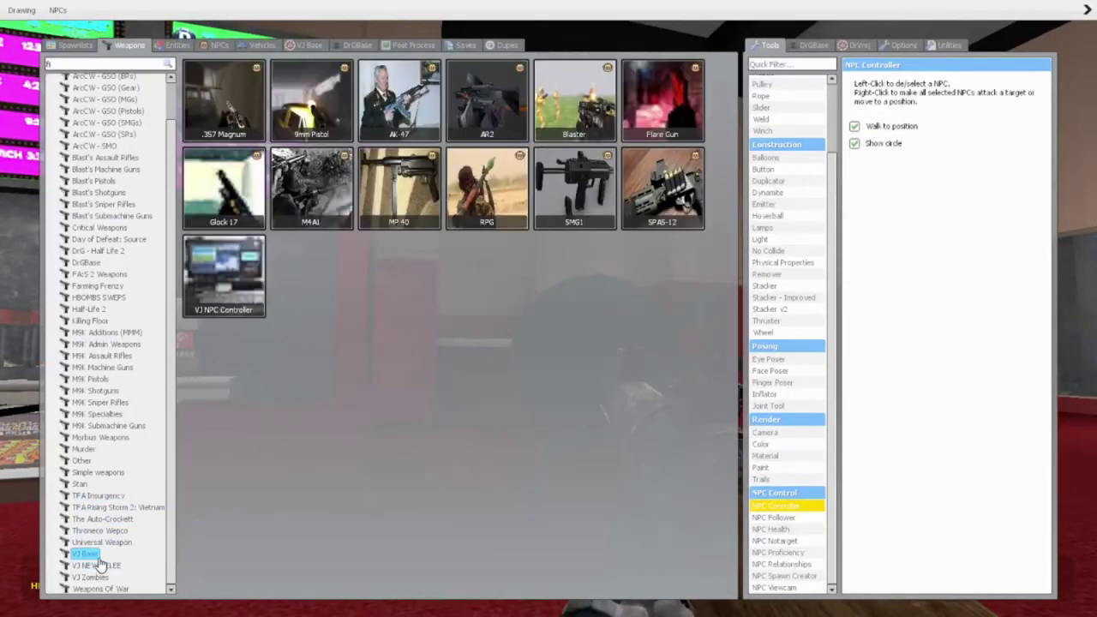
click(92, 518)
click(89, 437)
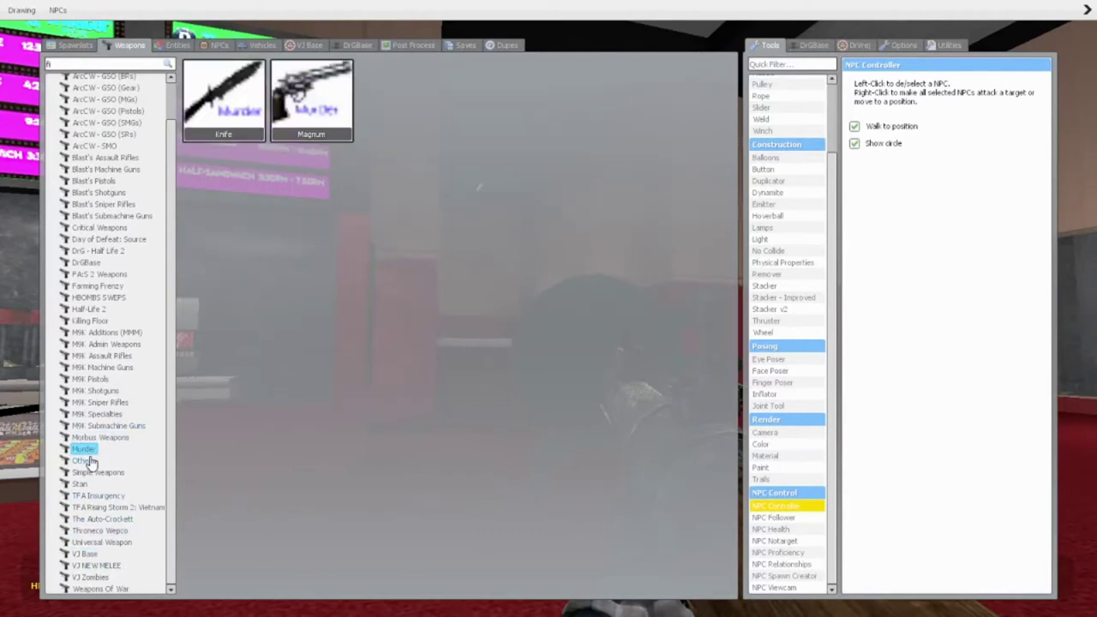
click(85, 470)
click(84, 415)
click(94, 275)
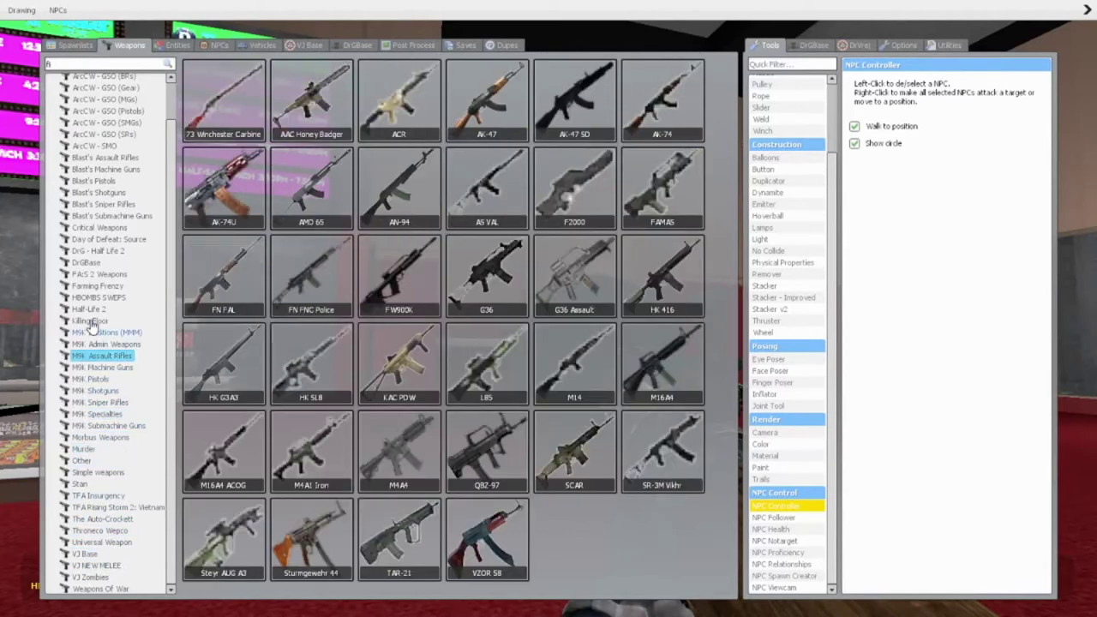
click(89, 309)
click(95, 252)
click(94, 216)
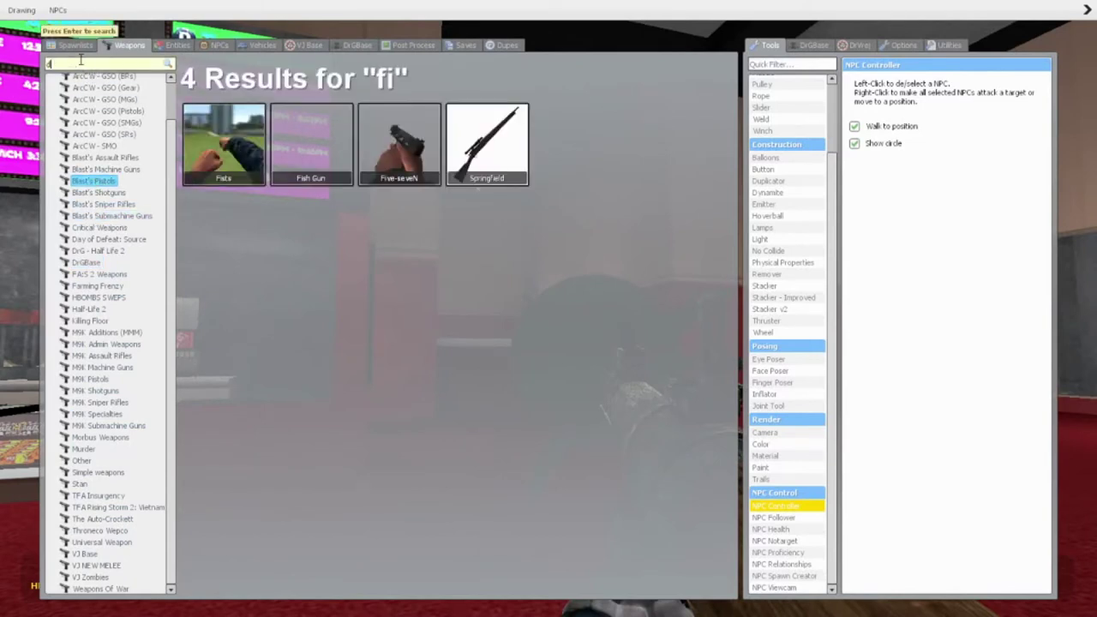
text(a)
- Equip the Damascus from the 'da' results and walk toward the theater stairs
click(296, 153)
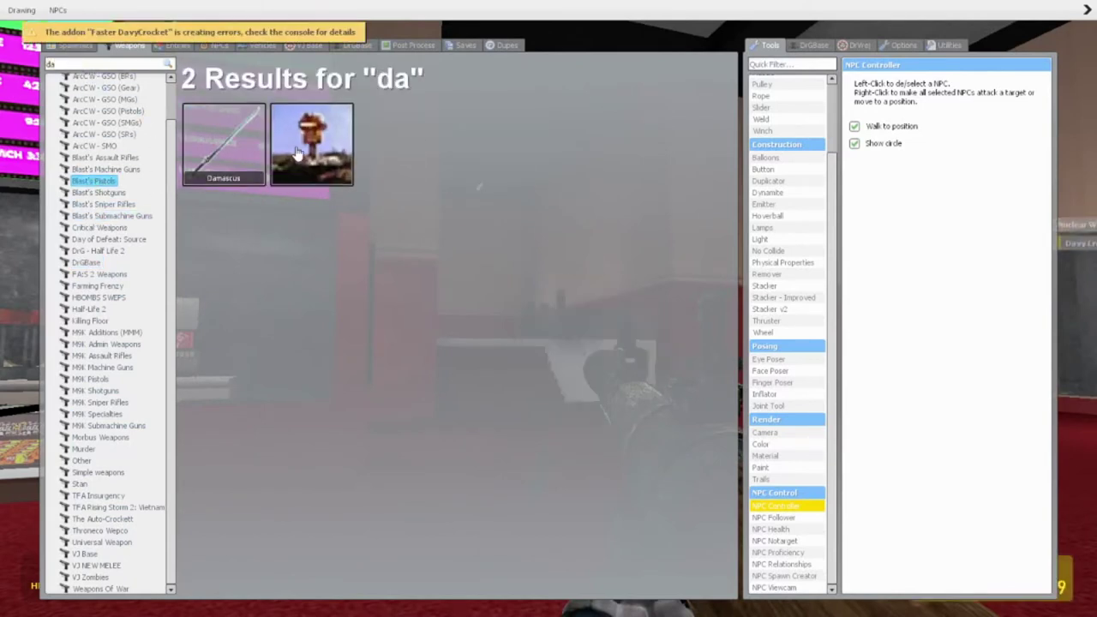
key(q)
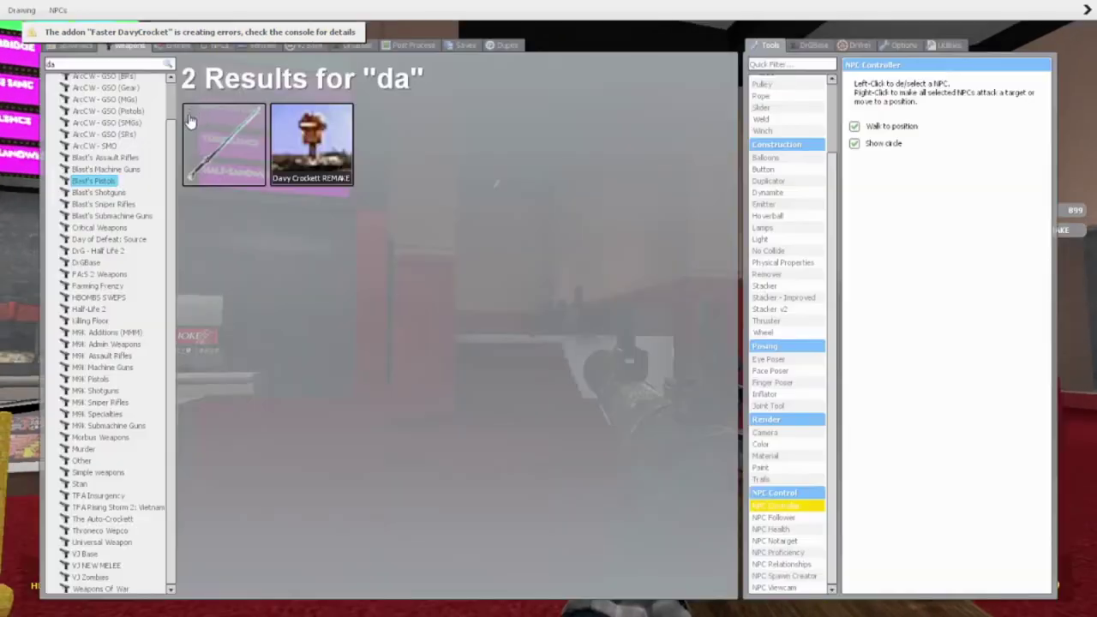
key(w)
key(w)
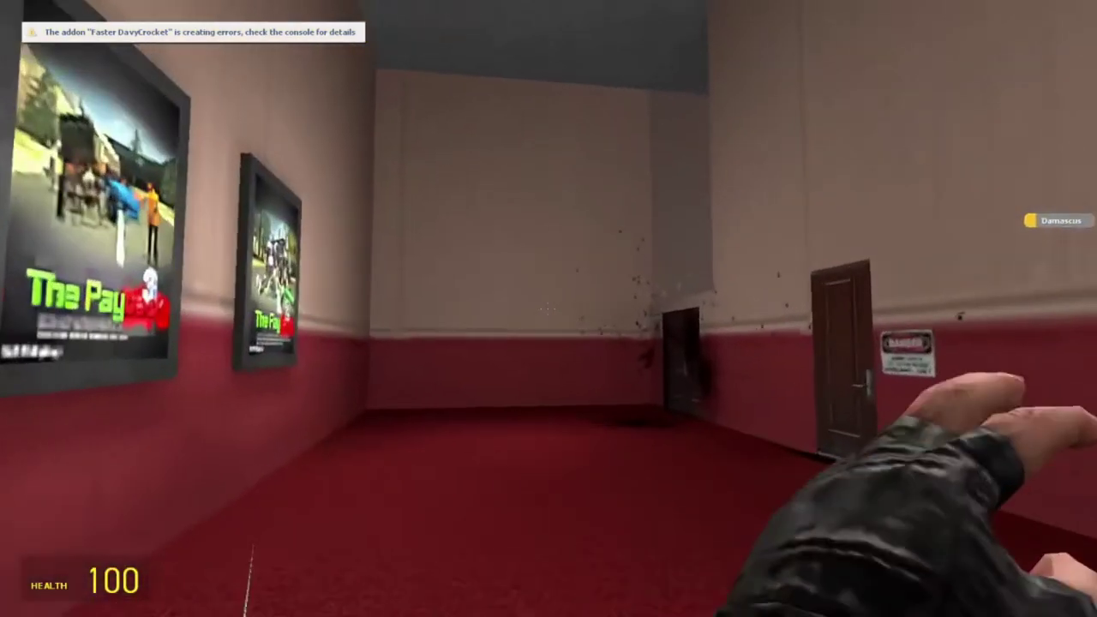
- Walk through the wooden double doors into the cinema room and back out to the doors
key(w)
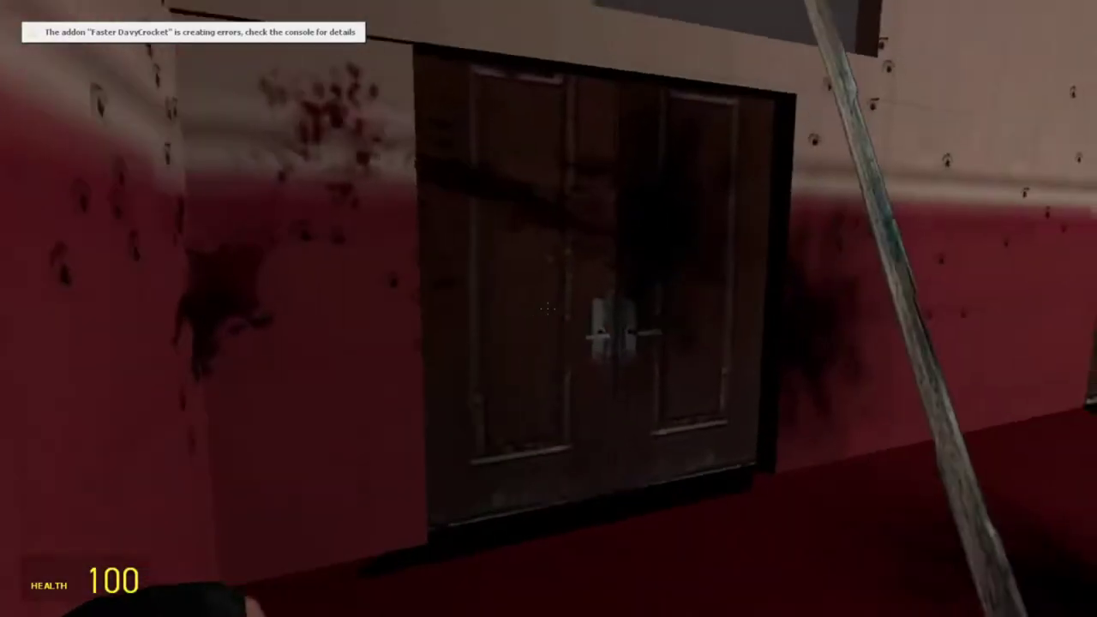
key(e)
key(w)
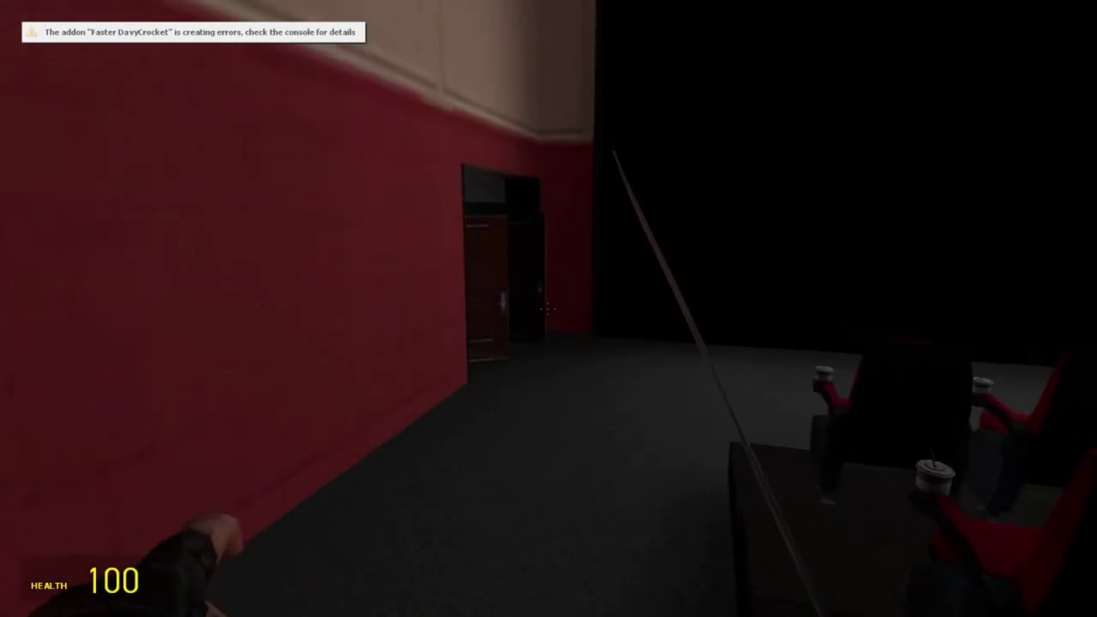
key(w)
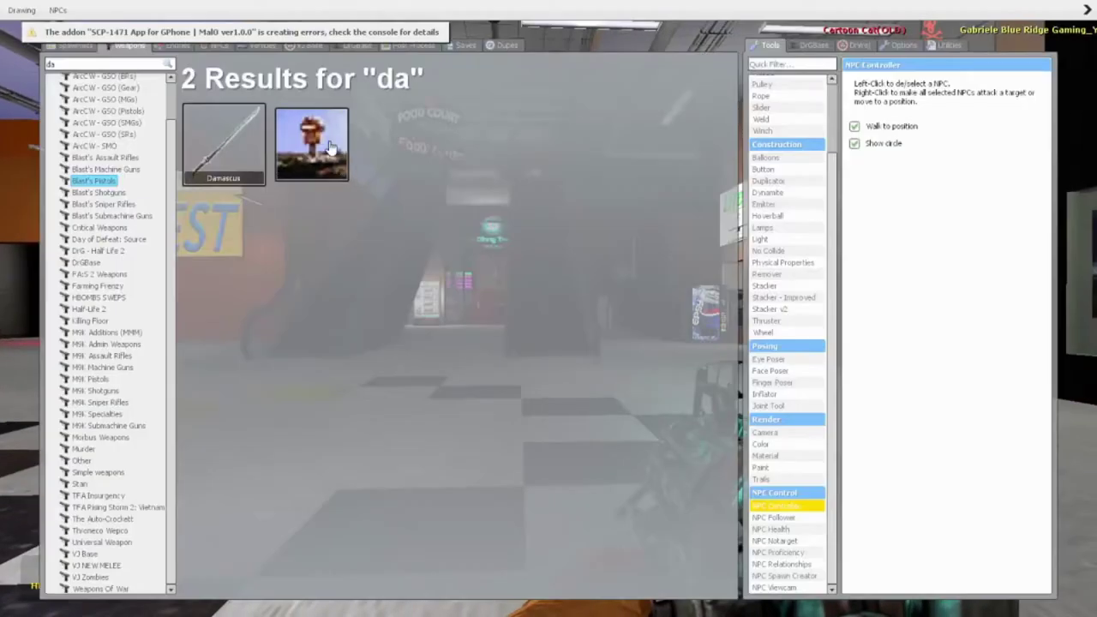
- Equip the Davy Crockett REMAKE launcher and fire its nuclear warhead into the mall
click(329, 147)
key(w)
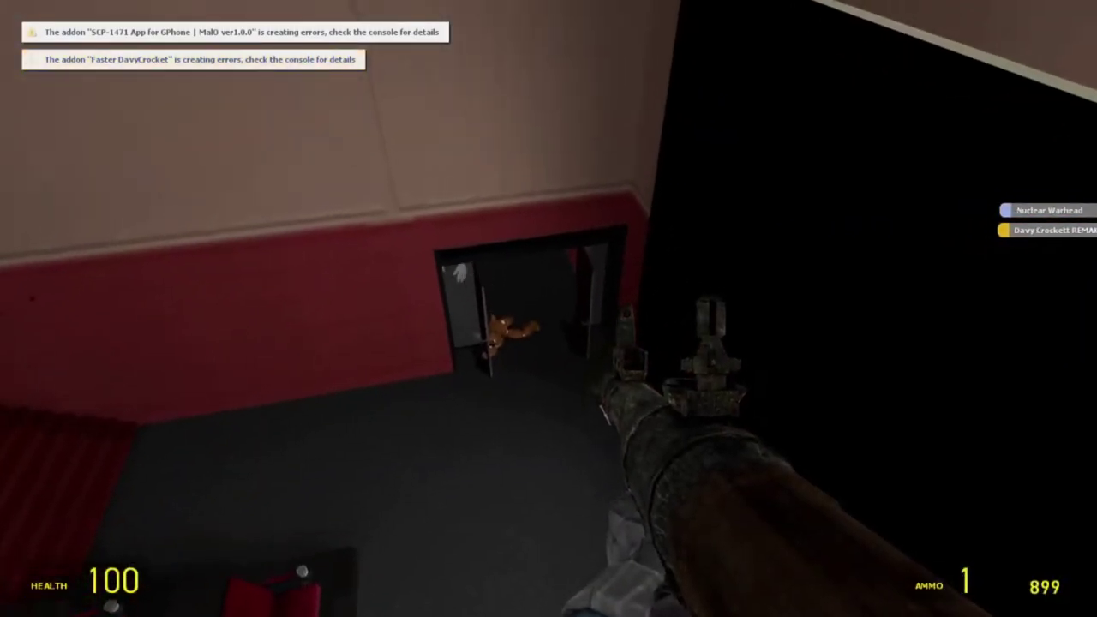
click(549, 309)
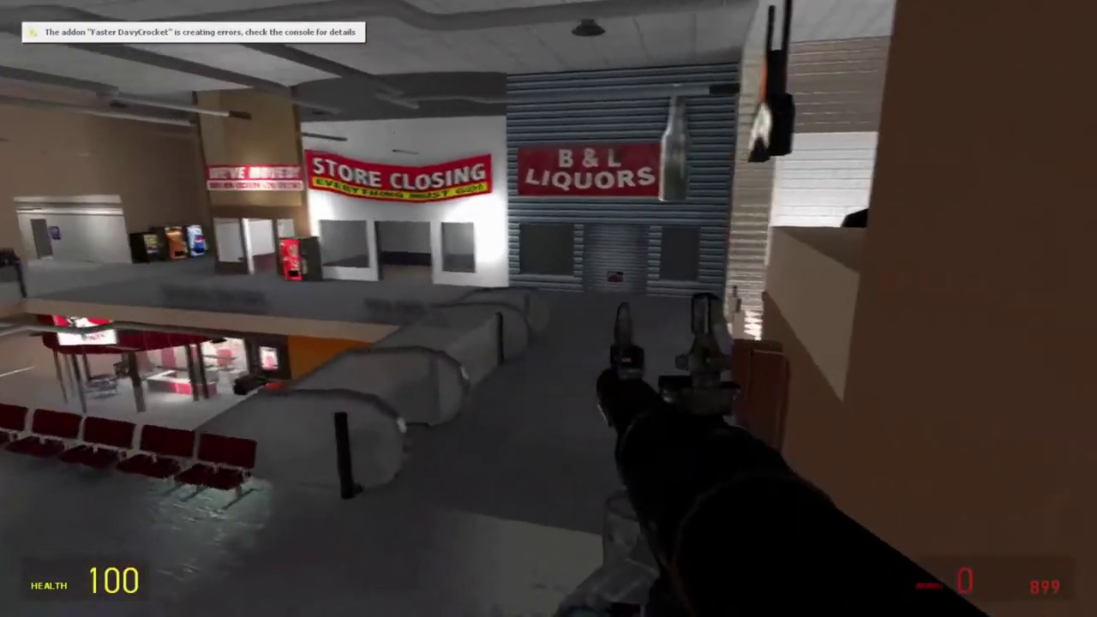
- Search the prop spawnlists for 'bo', narrow the search to 'boa', then return to the 'bo' results
key(q)
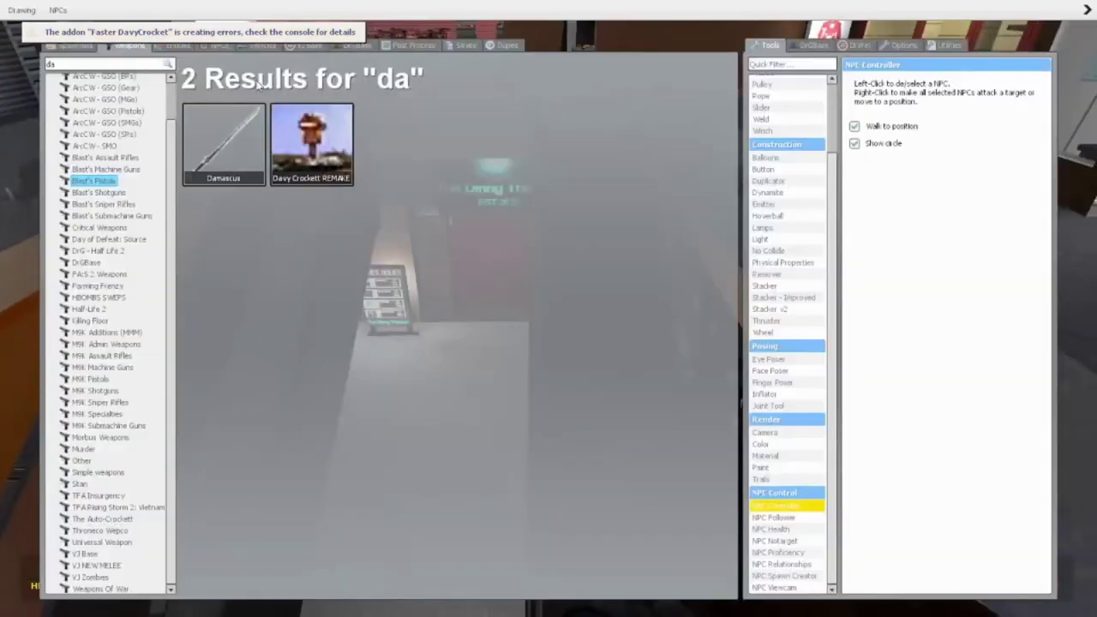
click(76, 48)
text(bo)
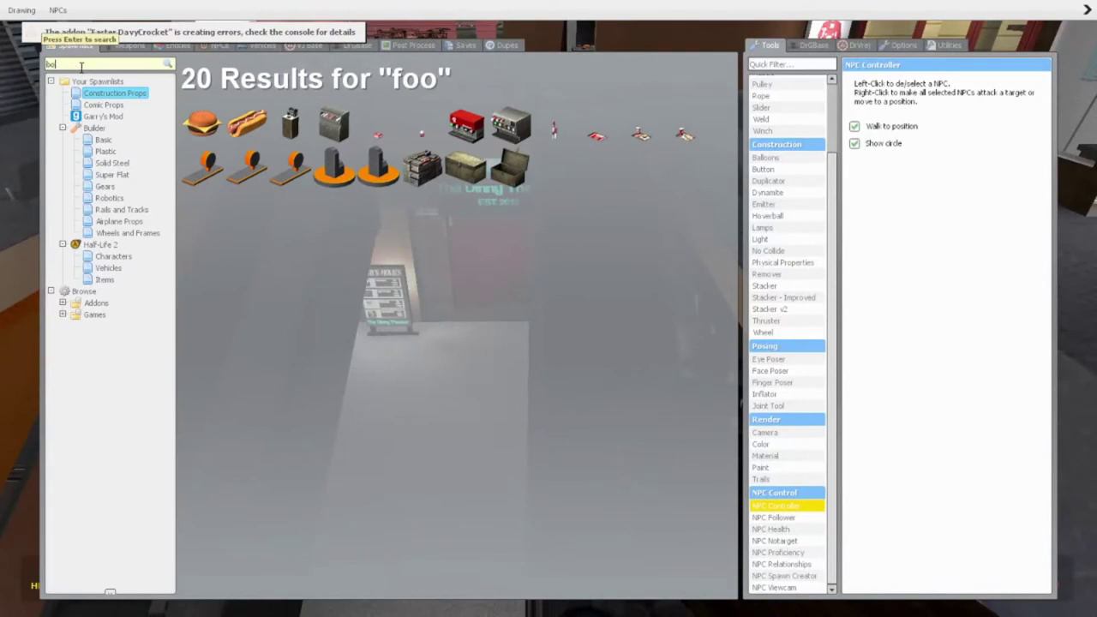
key(Return)
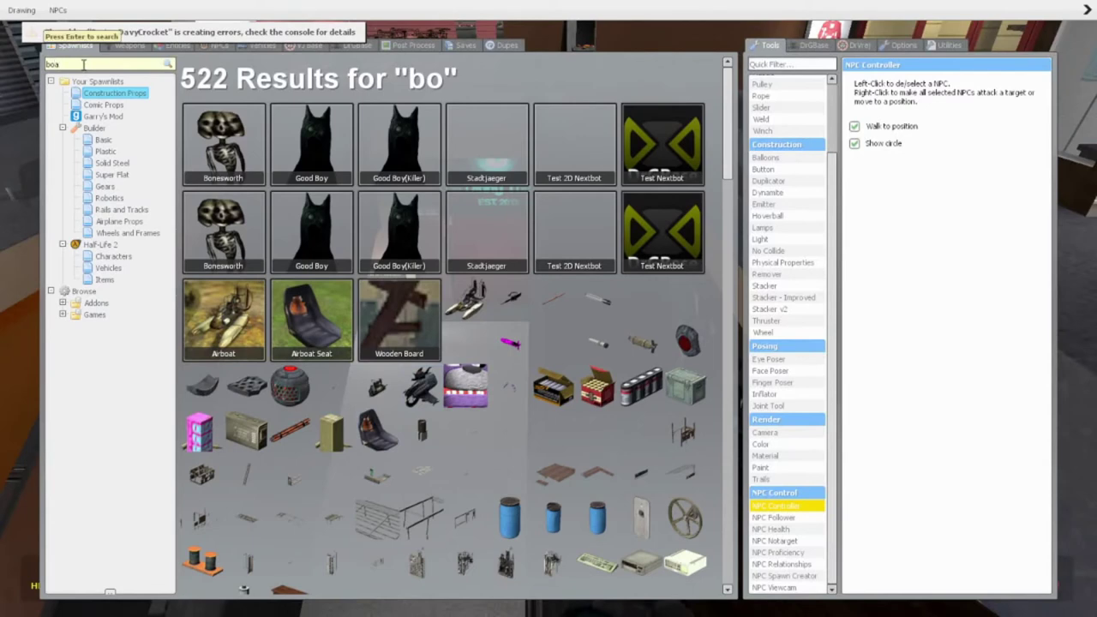
key(Return)
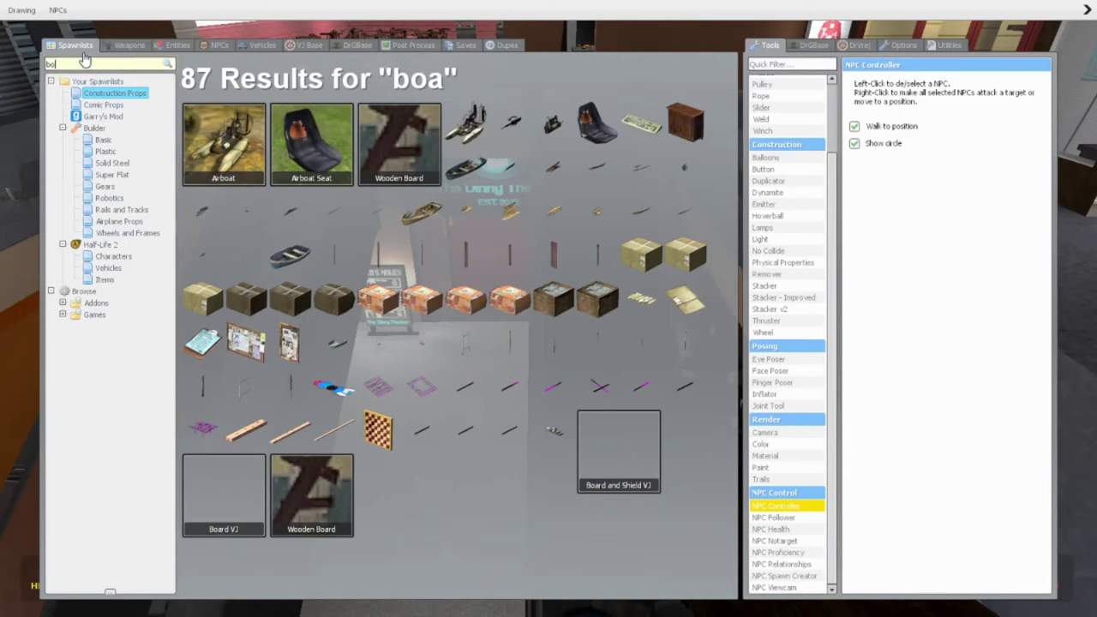
key(Return)
scroll(465, 459, down, 5)
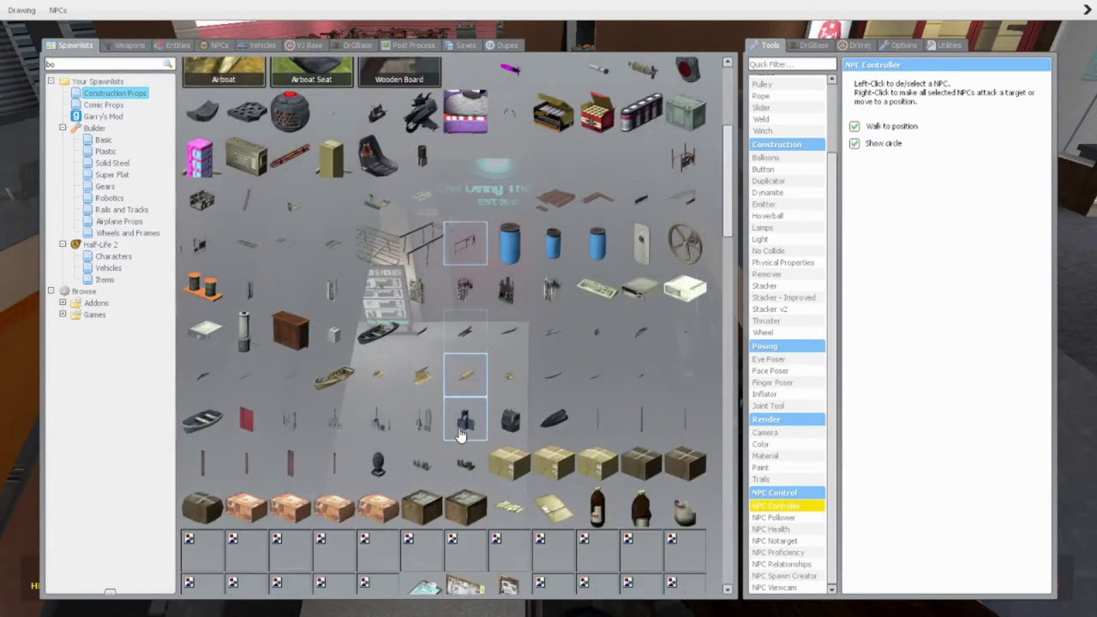
scroll(463, 446, down, 5)
scroll(463, 433, down, 5)
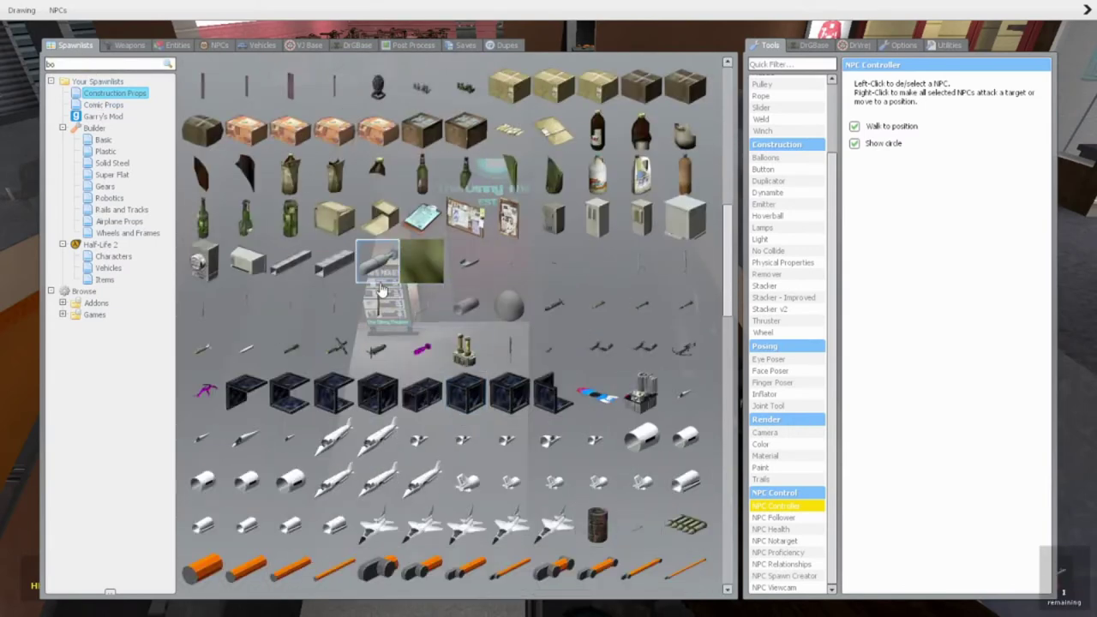
scroll(399, 354, down, 1)
scroll(377, 248, down, 5)
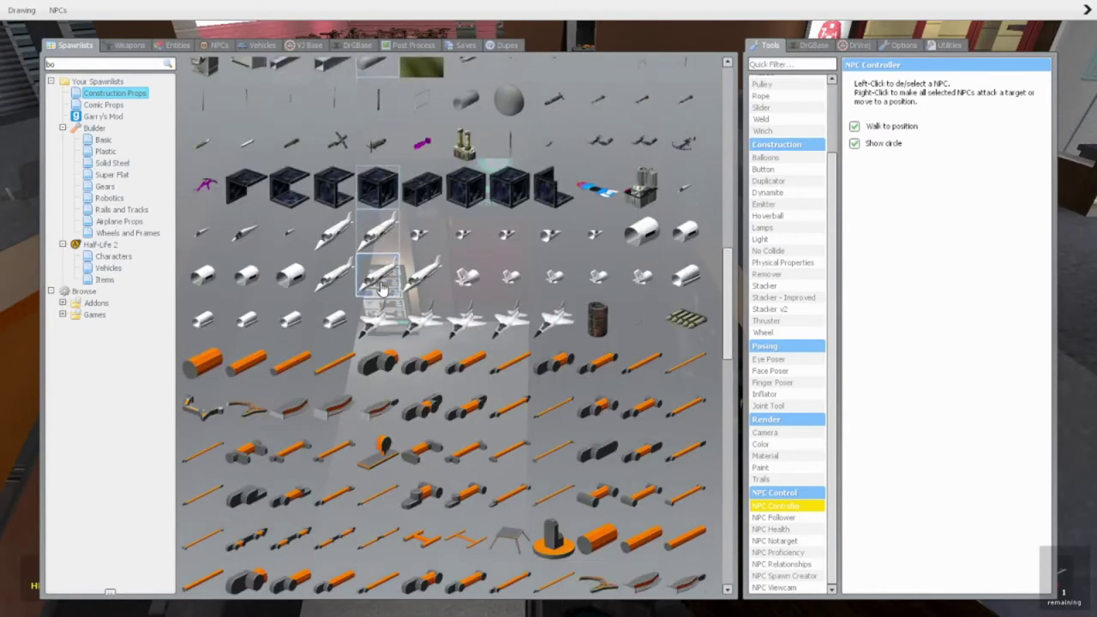
scroll(380, 283, down, 5)
scroll(382, 300, down, 5)
scroll(386, 313, down, 4)
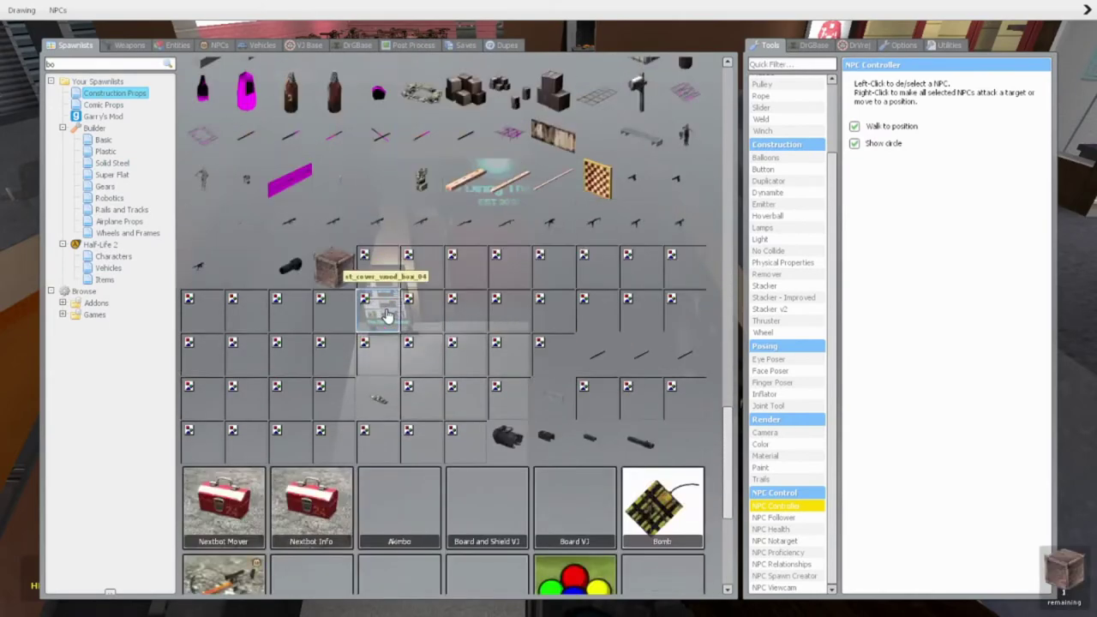
scroll(387, 316, down, 5)
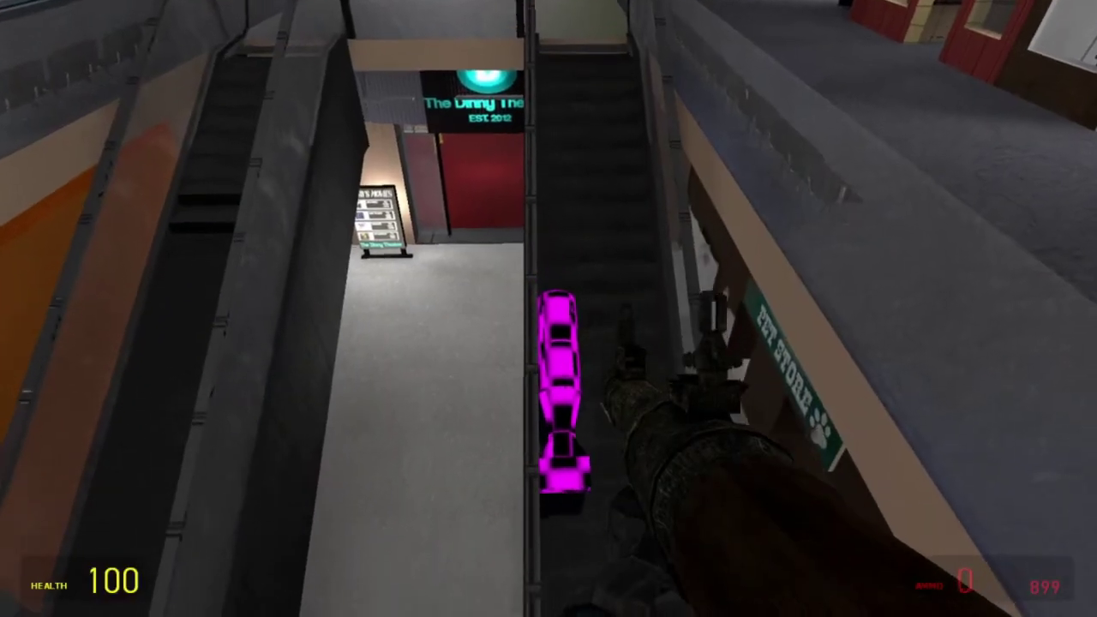
- Undo the spawned Little boy and Combine Bomb, then bring the spawn menu back up
key(q)
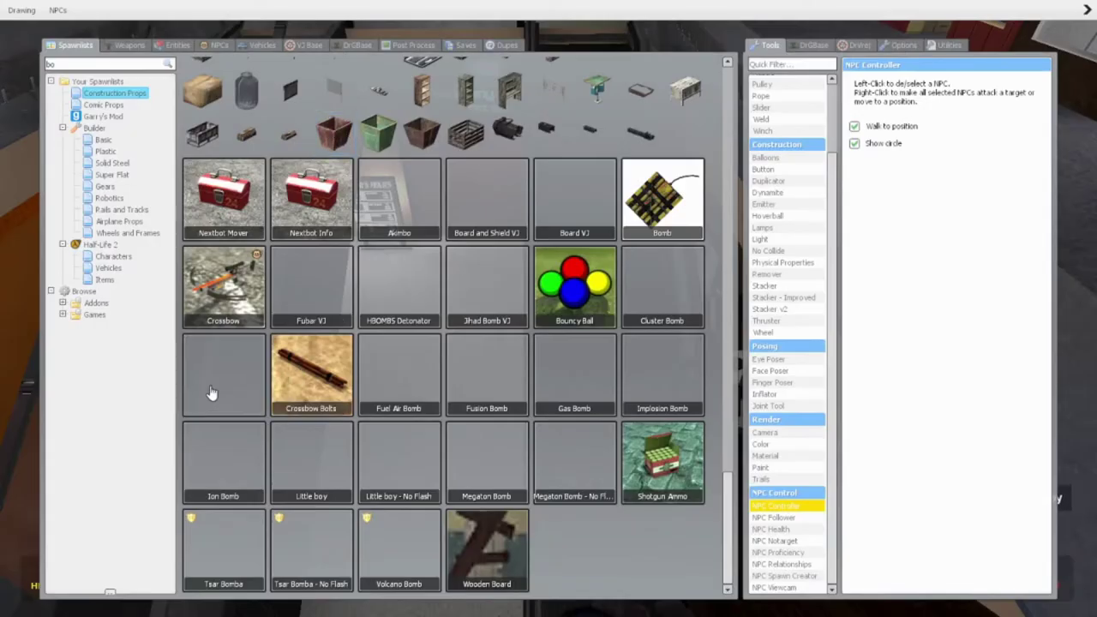
key(z)
key(q)
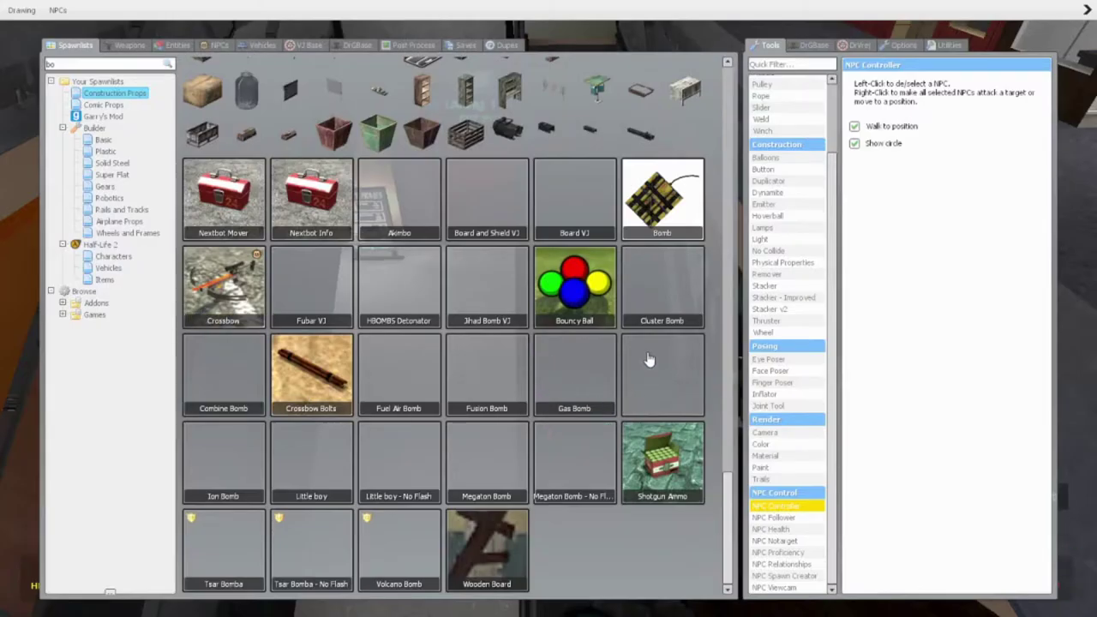
key(q)
key(z)
key(q)
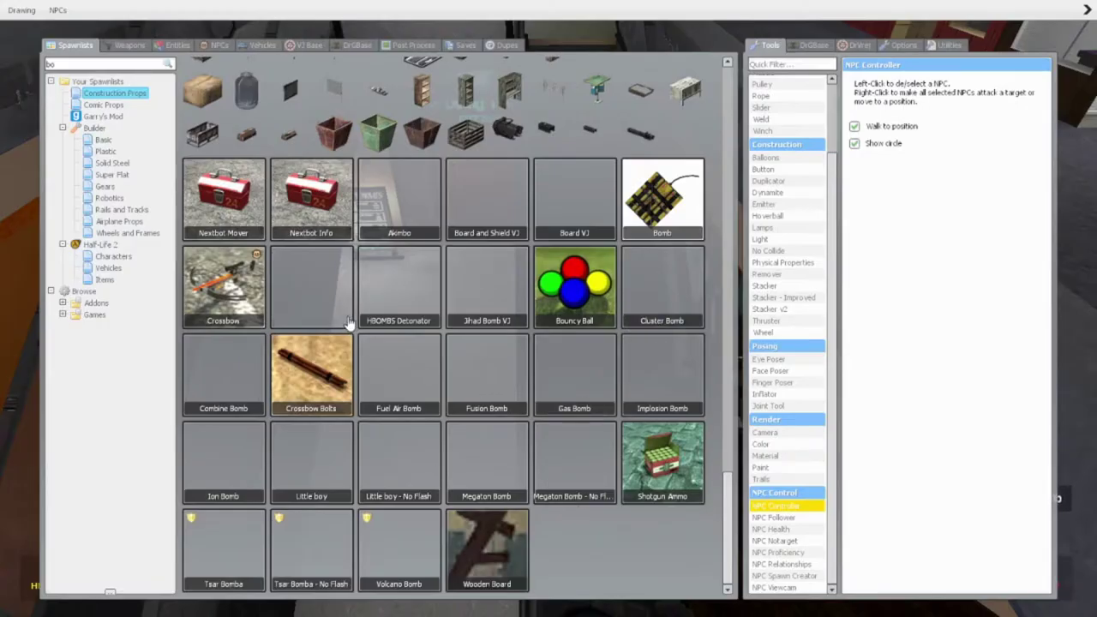
scroll(334, 334, up, 1)
scroll(355, 312, up, 1)
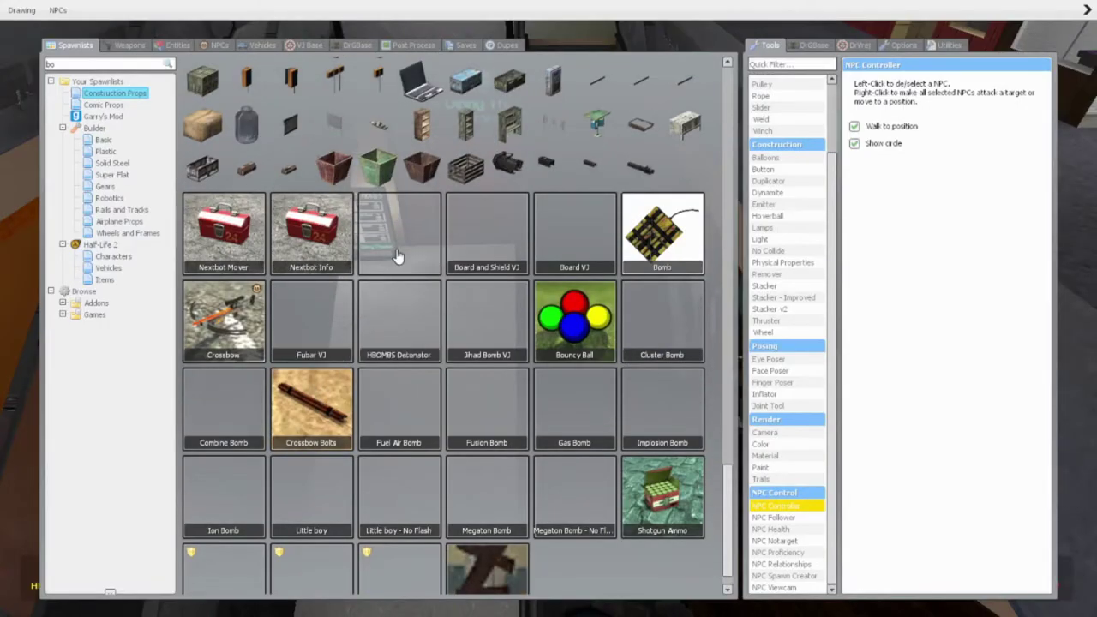
- Fire a shot, spawn another item into the mall, and undo the Combine Bomb
key(q)
click(549, 309)
key(q)
scroll(463, 536, down, 1)
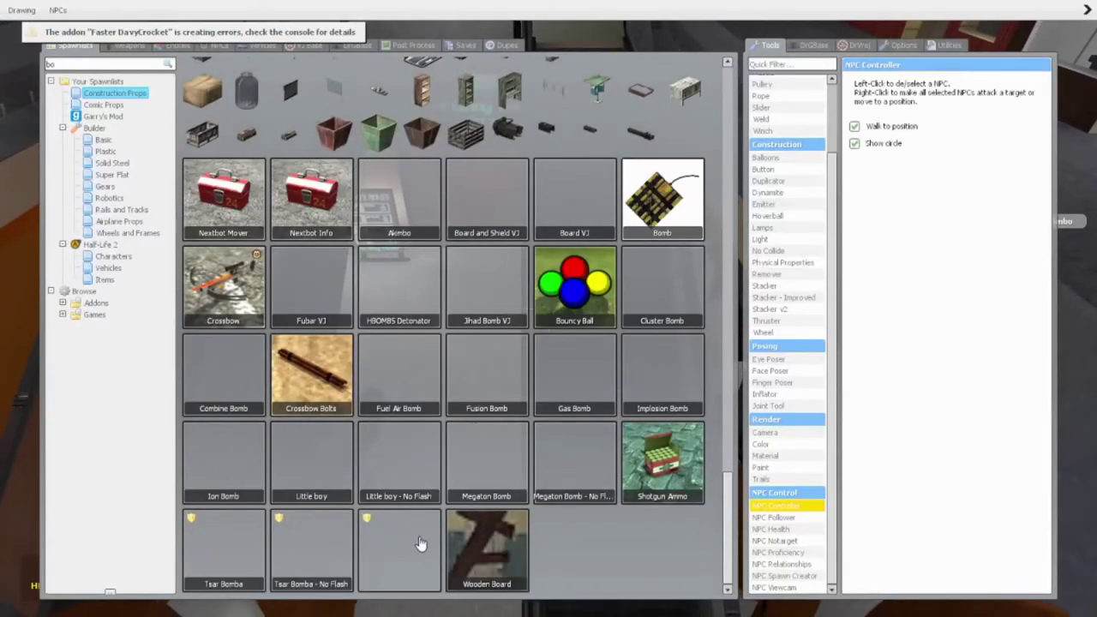
click(324, 549)
key(q)
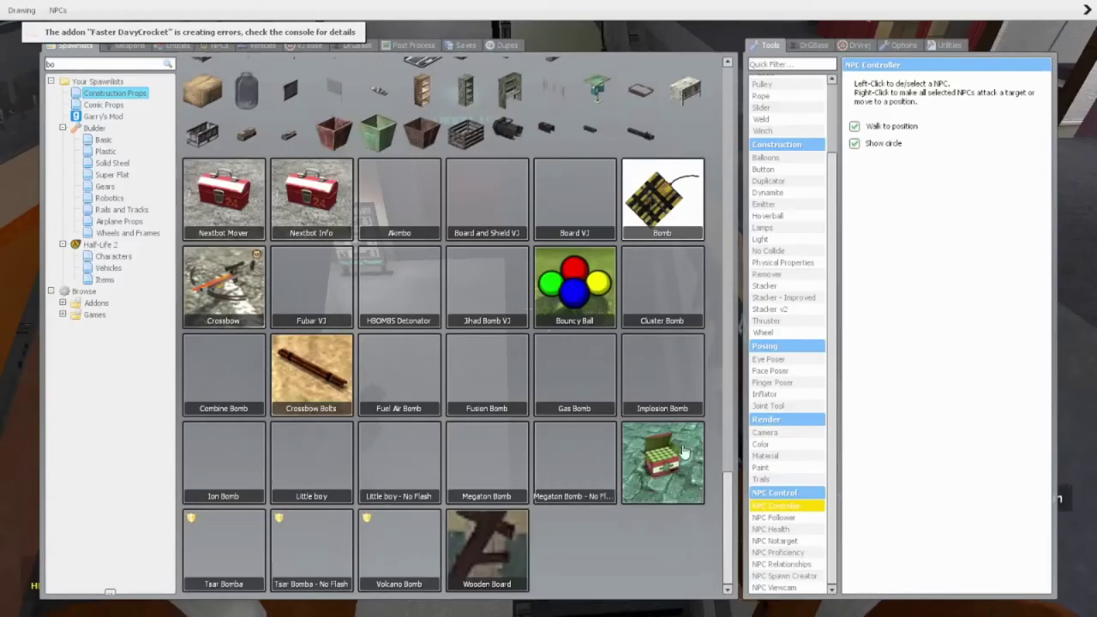
key(q)
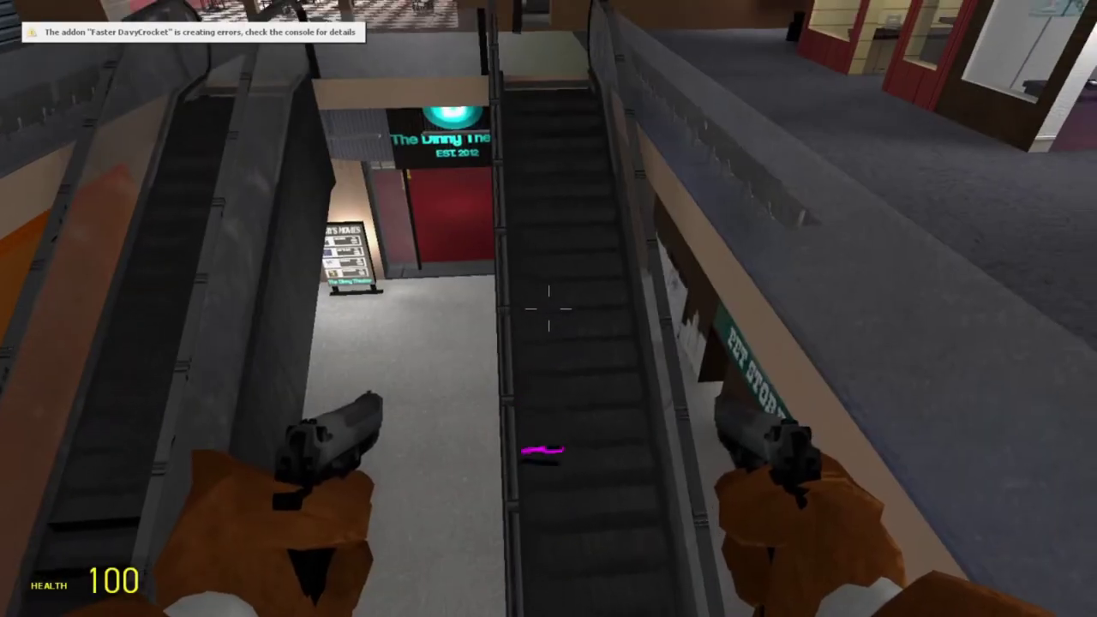
key(z)
key(q)
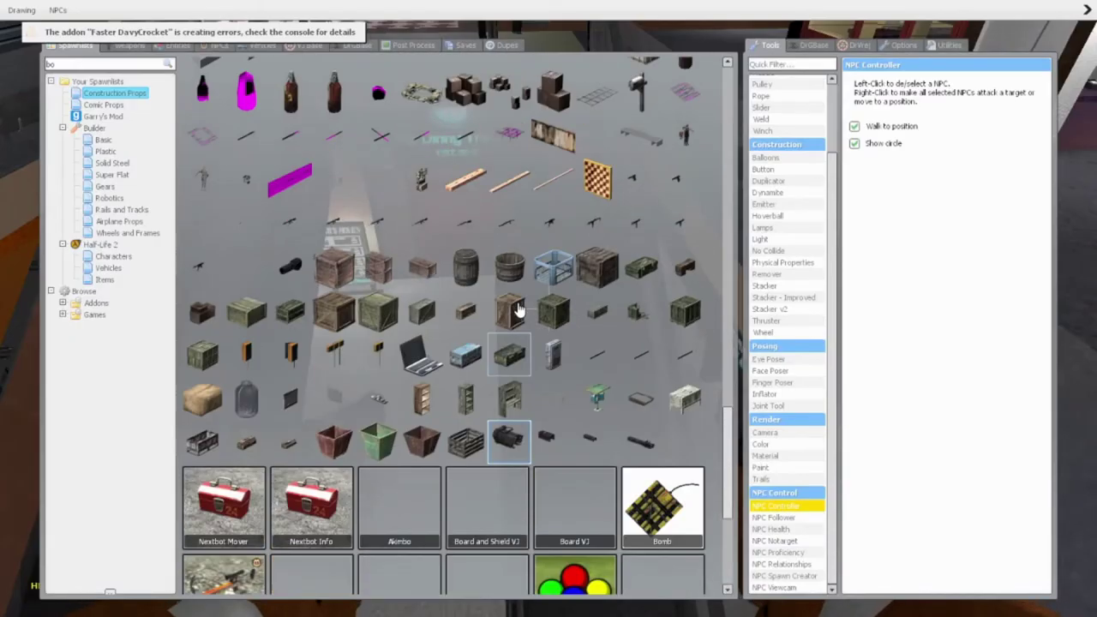
scroll(510, 309, up, 3)
scroll(502, 306, up, 3)
scroll(463, 291, up, 5)
scroll(416, 282, down, 8)
scroll(399, 400, down, 8)
scroll(399, 399, down, 3)
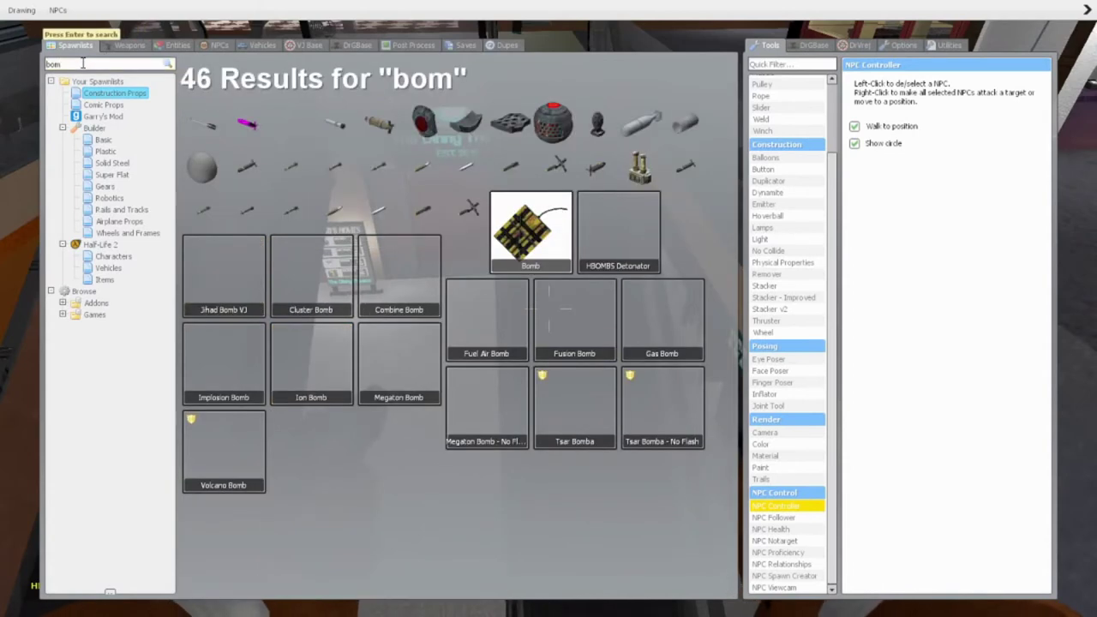
- Spawn a bomb prop onto the escalator, then spawn and undo the Volcano Bomb
click(639, 127)
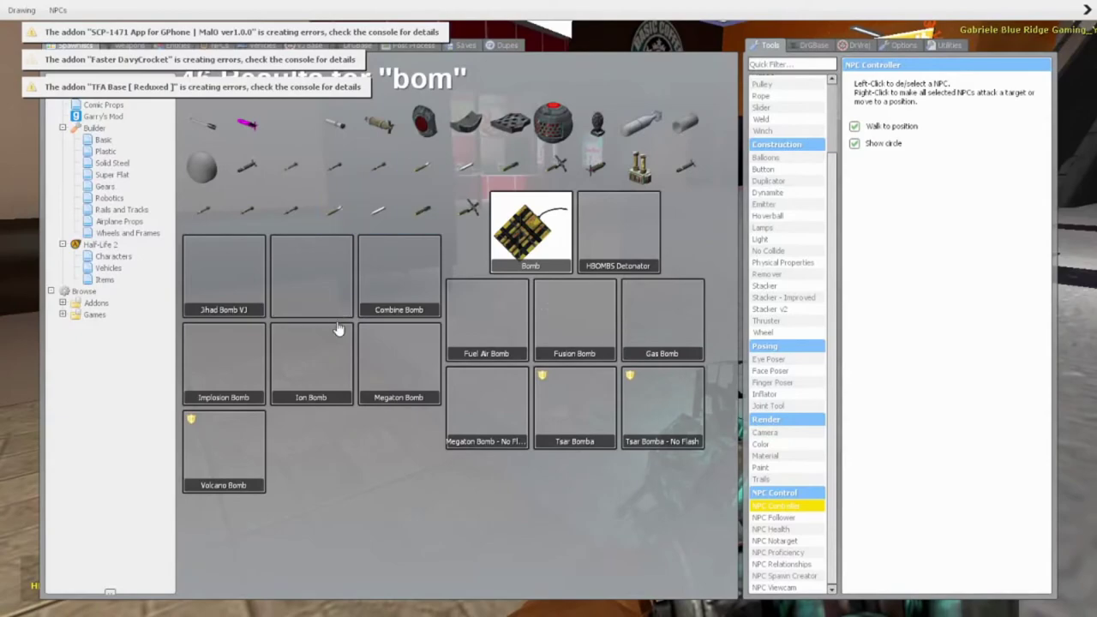
click(223, 450)
key(z)
key(q)
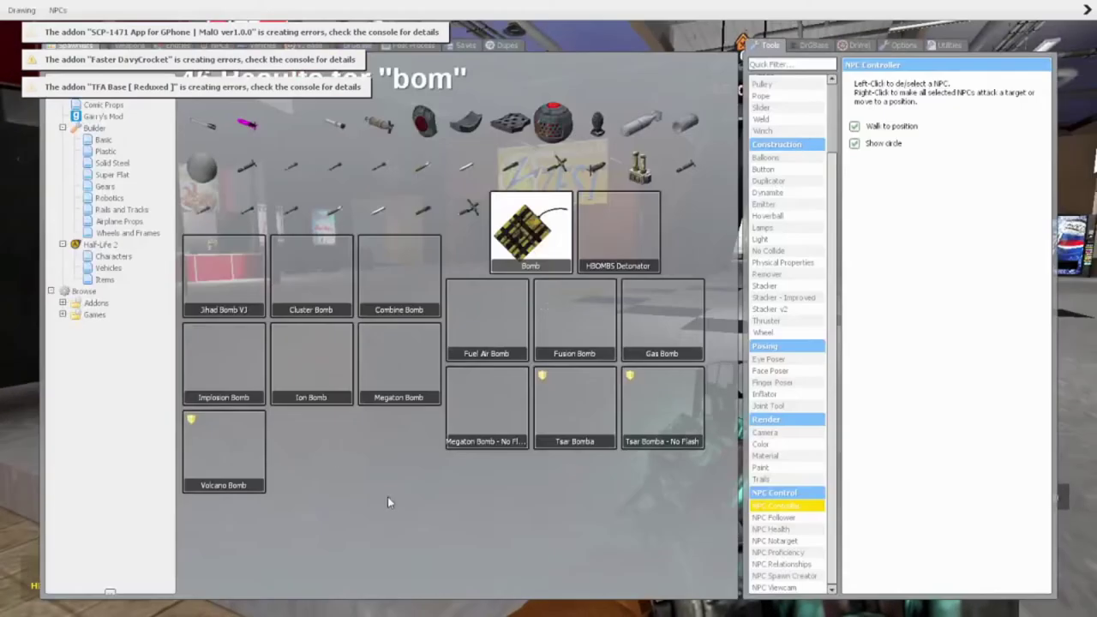
key(q)
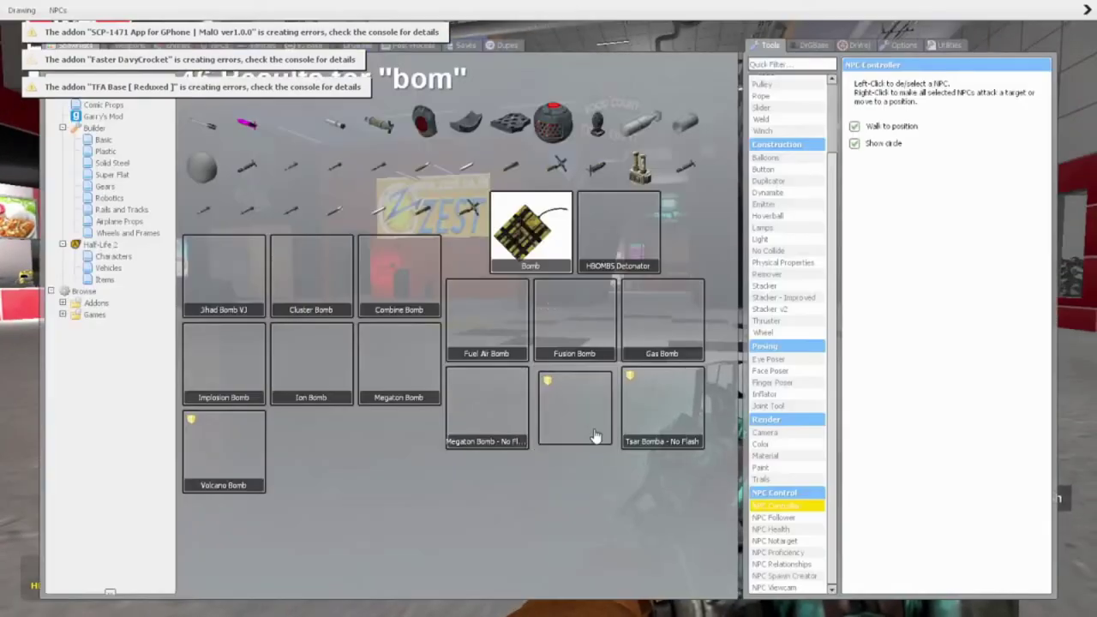
key(q)
key(q)
key(q)
key(q)
- Spawn and undo the Volcano Bomb again, the Jihad Bomb V3 and another bomb prop
click(223, 450)
key(q)
key(z)
key(q)
click(211, 311)
key(z)
key(q)
click(286, 265)
key(z)
key(q)
- Spawn and undo the Combine Bomb, then take the dynamite Bomb weapon
click(396, 270)
key(z)
key(q)
click(564, 243)
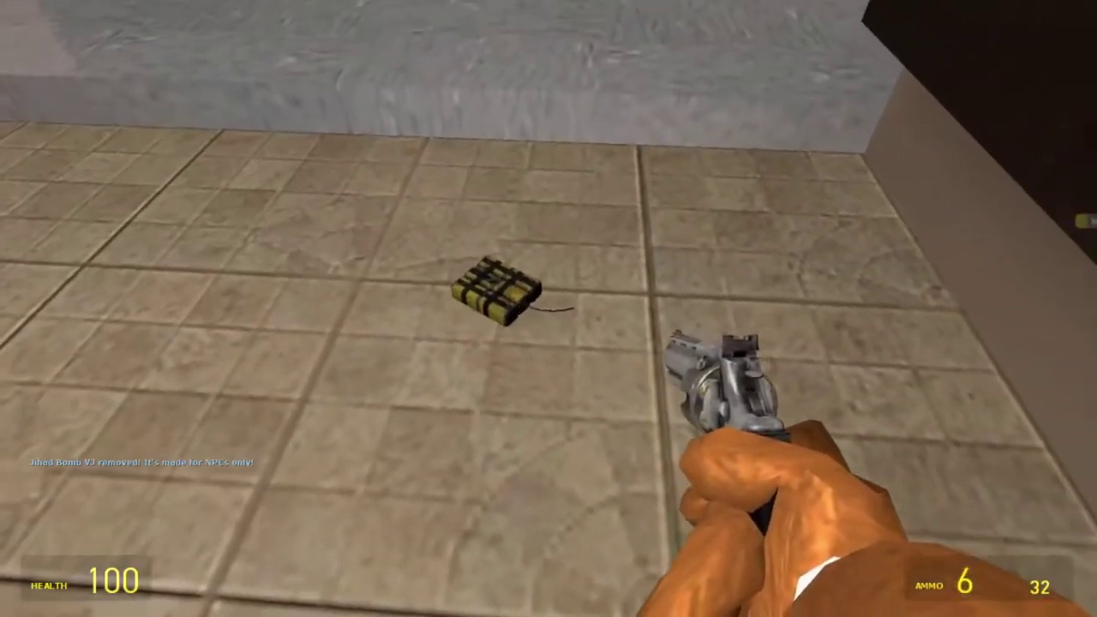
- Shoot the dropped dynamite bomb twice, then take the HBOMBS Detonator
click(549, 309)
click(549, 309)
key(q)
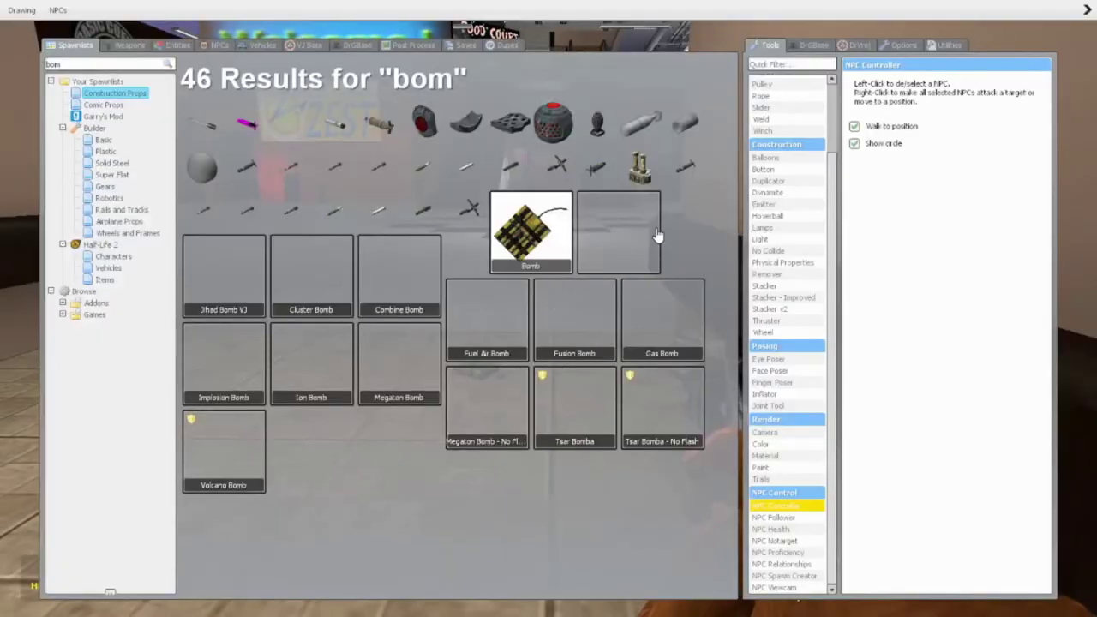
click(655, 235)
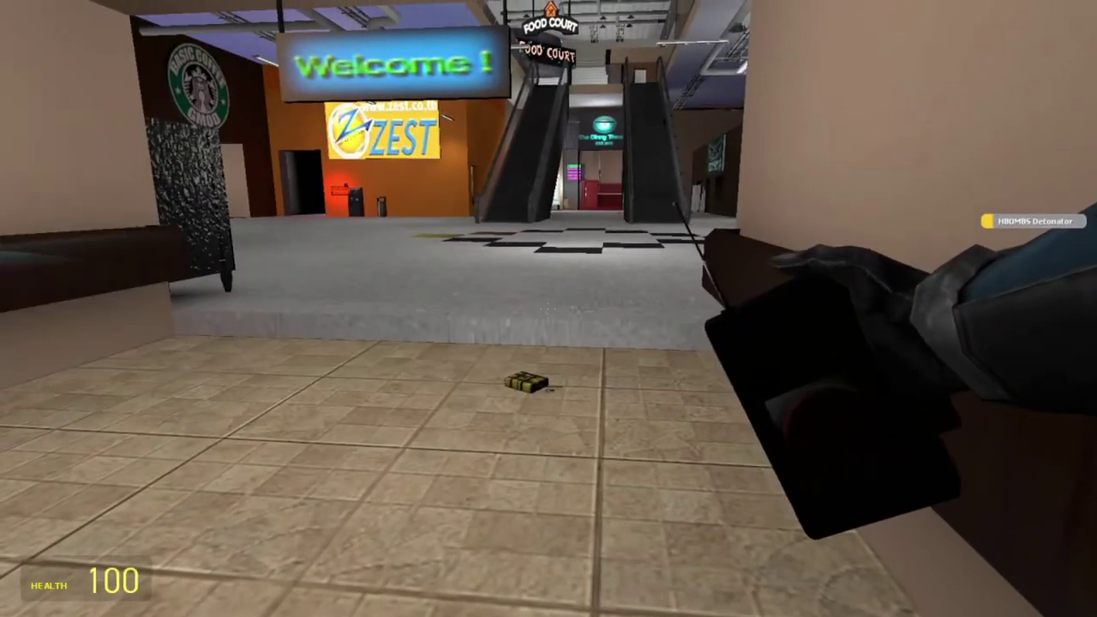
- Spawn three missile props, including a pink one, then respawn with the bomb results reopened
key(q)
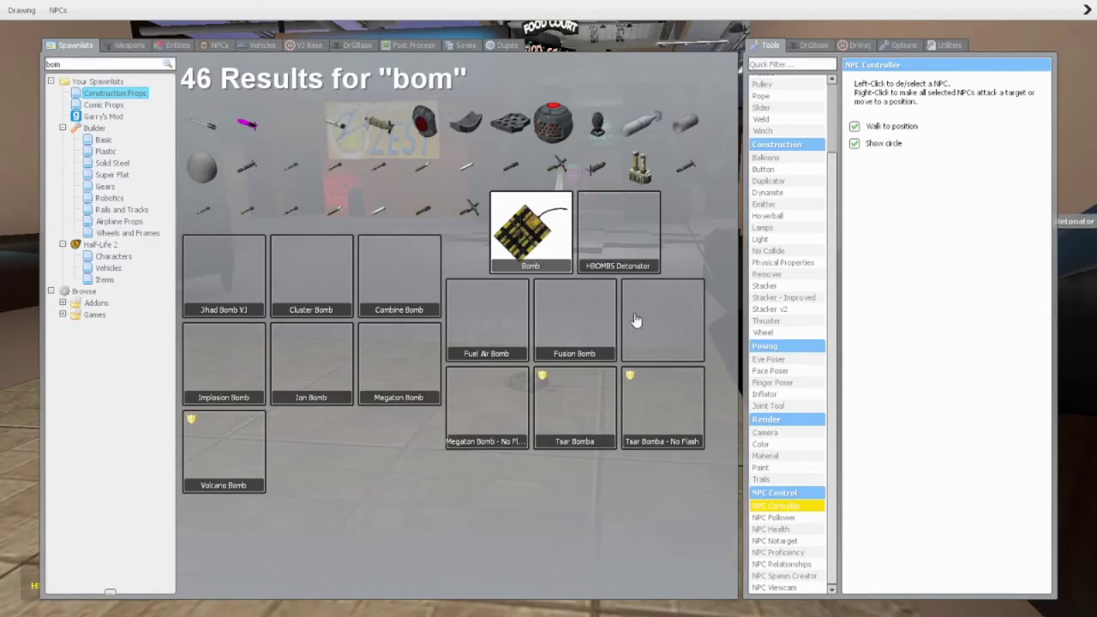
click(334, 212)
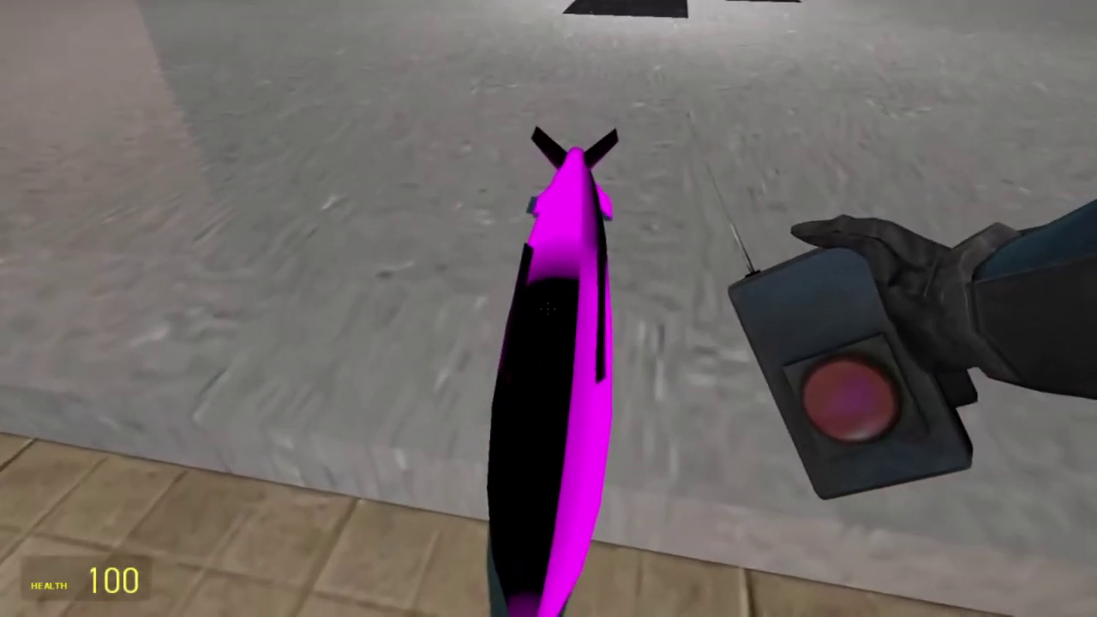
key(q)
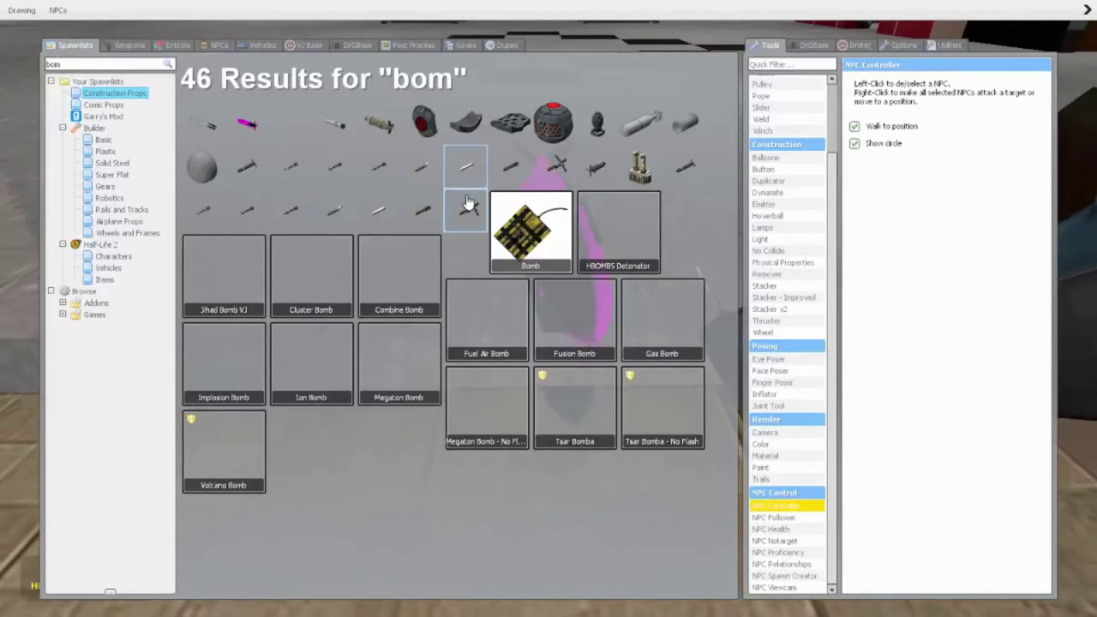
click(469, 202)
key(q)
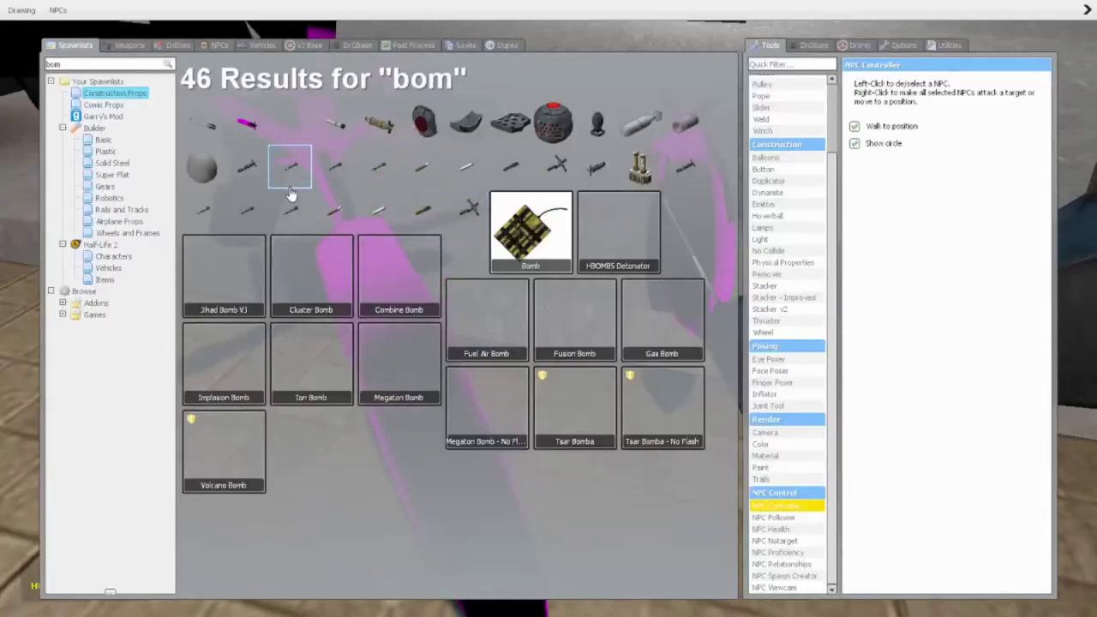
click(247, 165)
key(q)
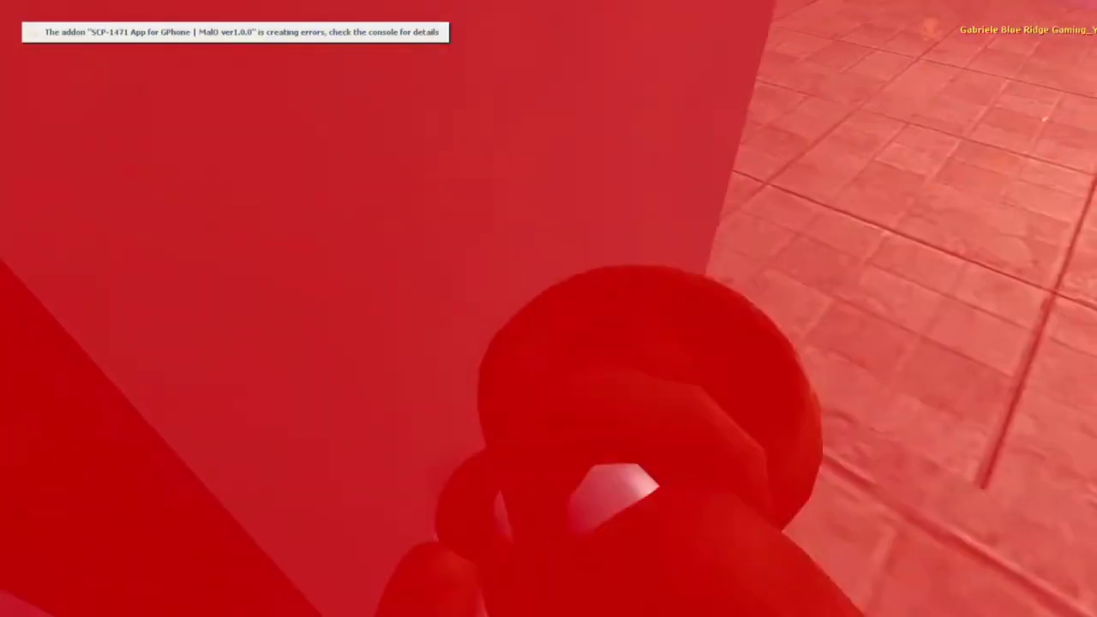
key(z)
key(q)
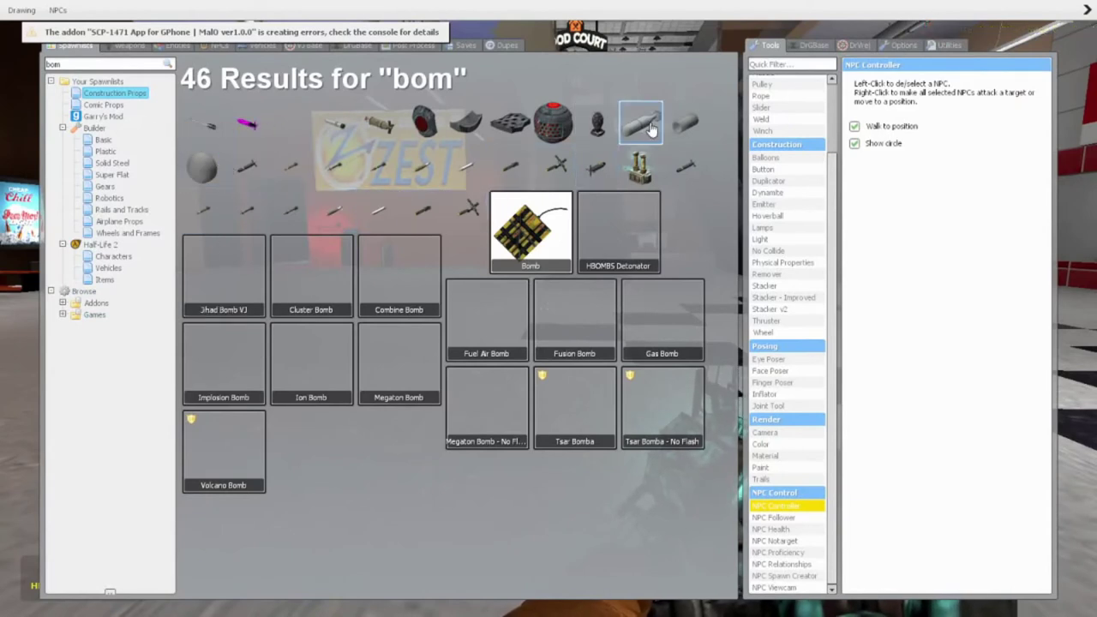
- Spawn helicopter_bomb01, then pick it up and drop it with the gravity gun
click(553, 124)
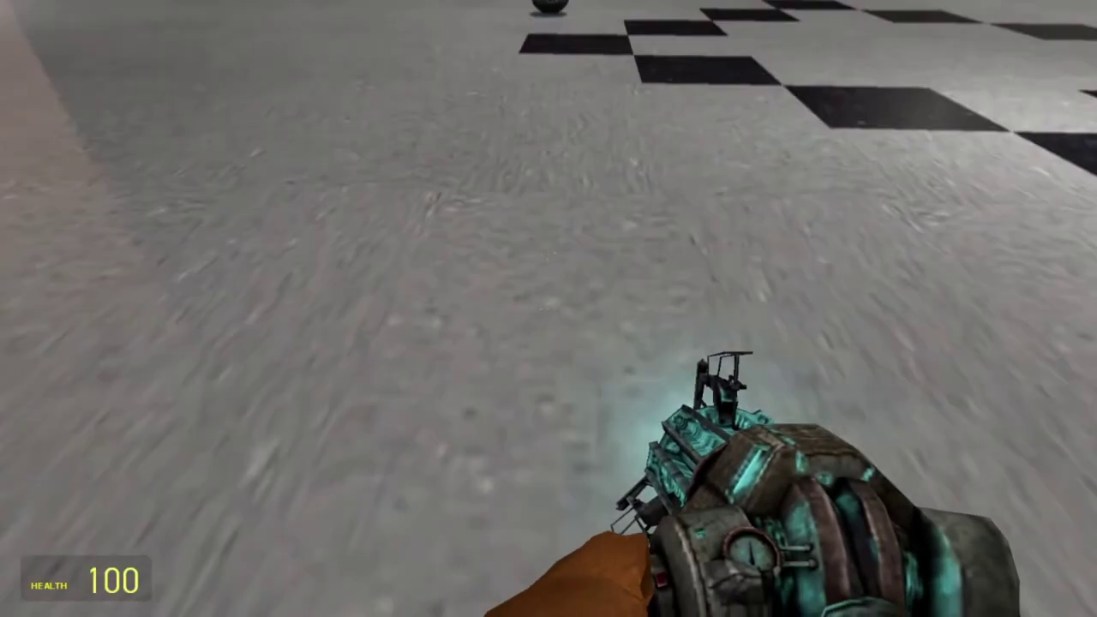
key(w)
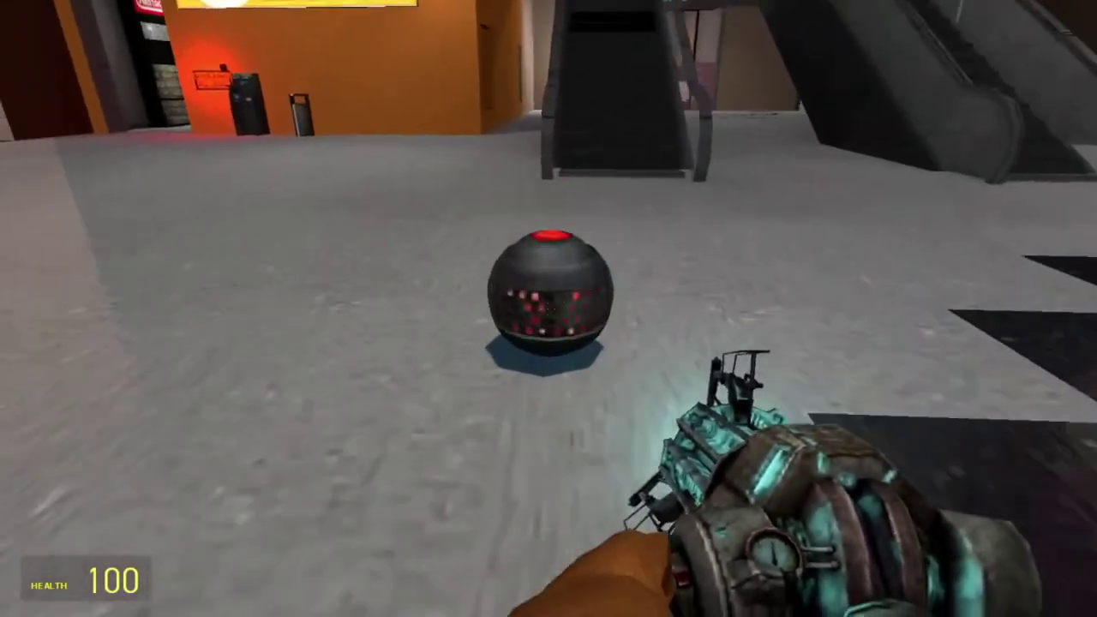
right_click(548, 309)
right_click(549, 308)
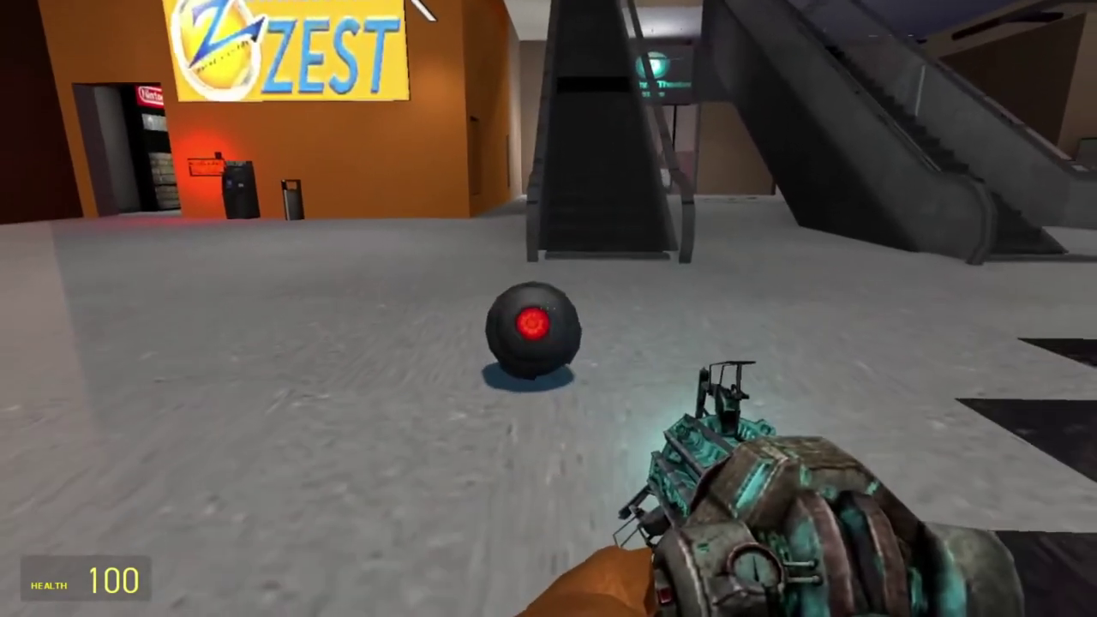
- Move closer to the pink bomb, then undo the Ion Bomb and Tsar Bomba - No Flash
key(q)
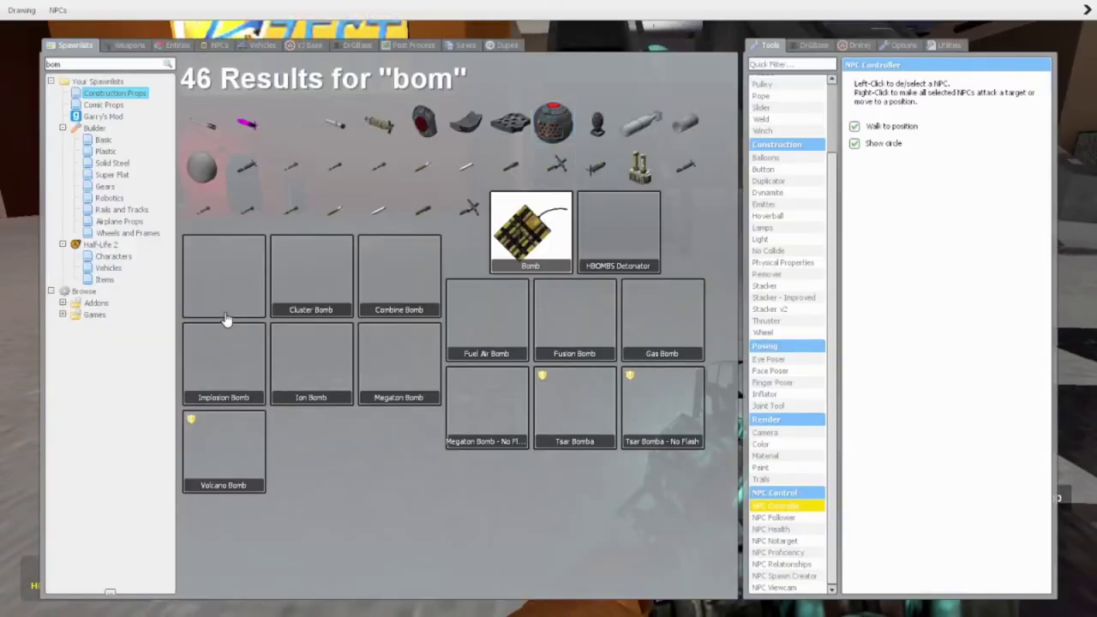
key(q)
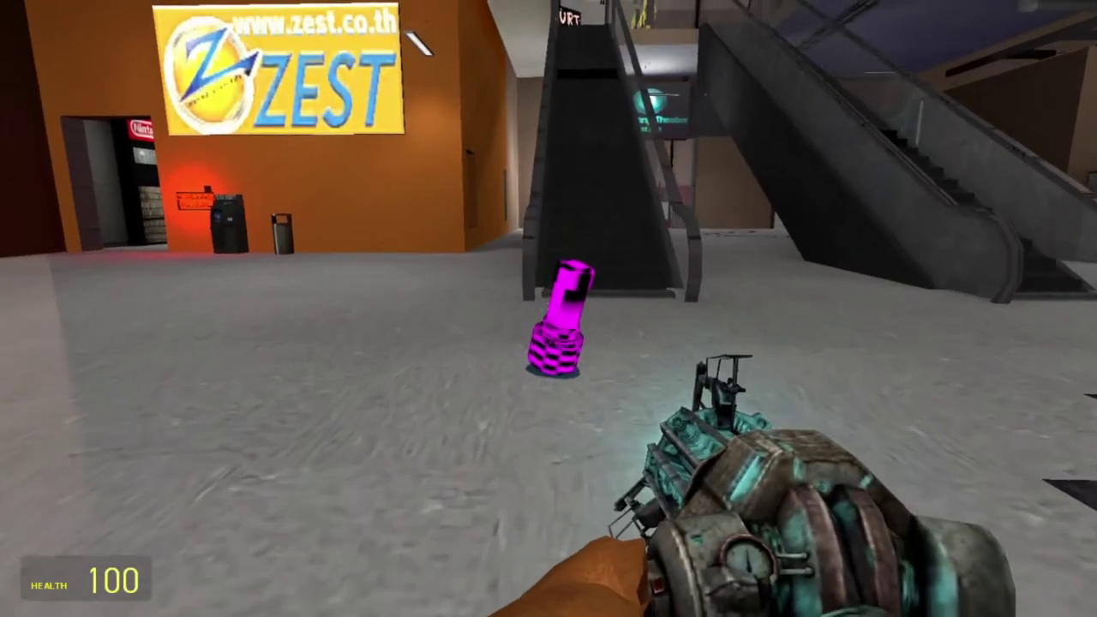
key(w)
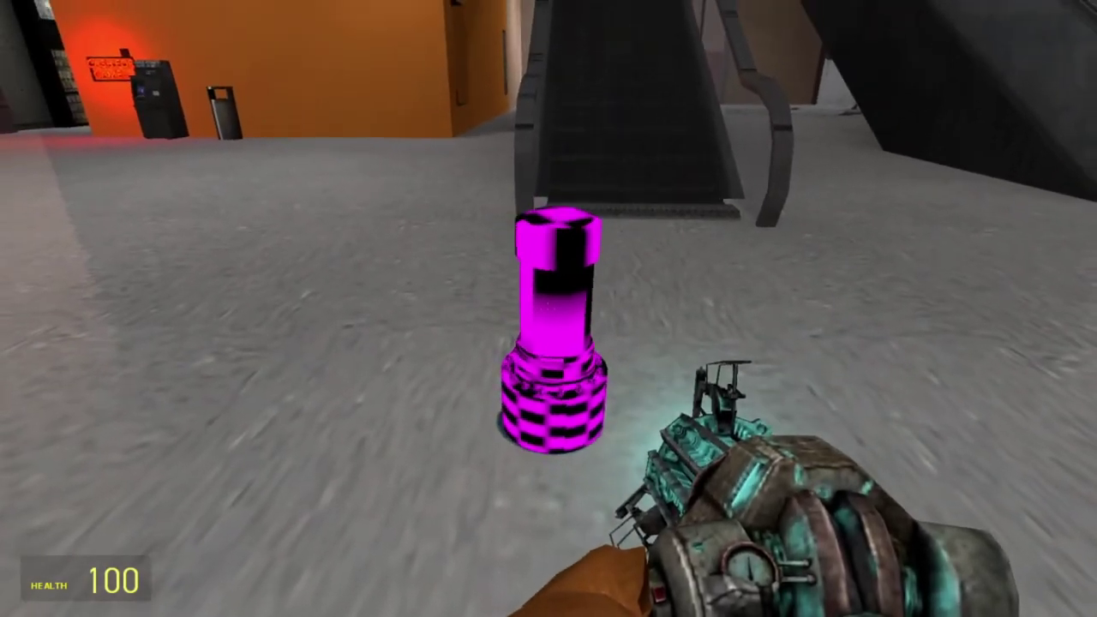
key(q)
key(q)
key(z)
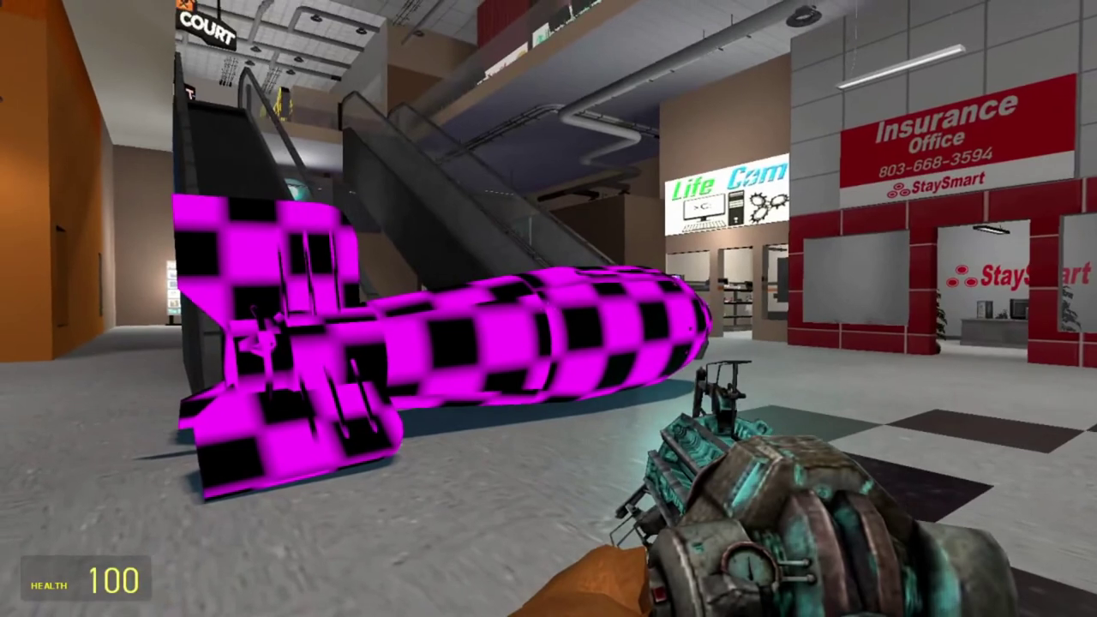
key(z)
key(q)
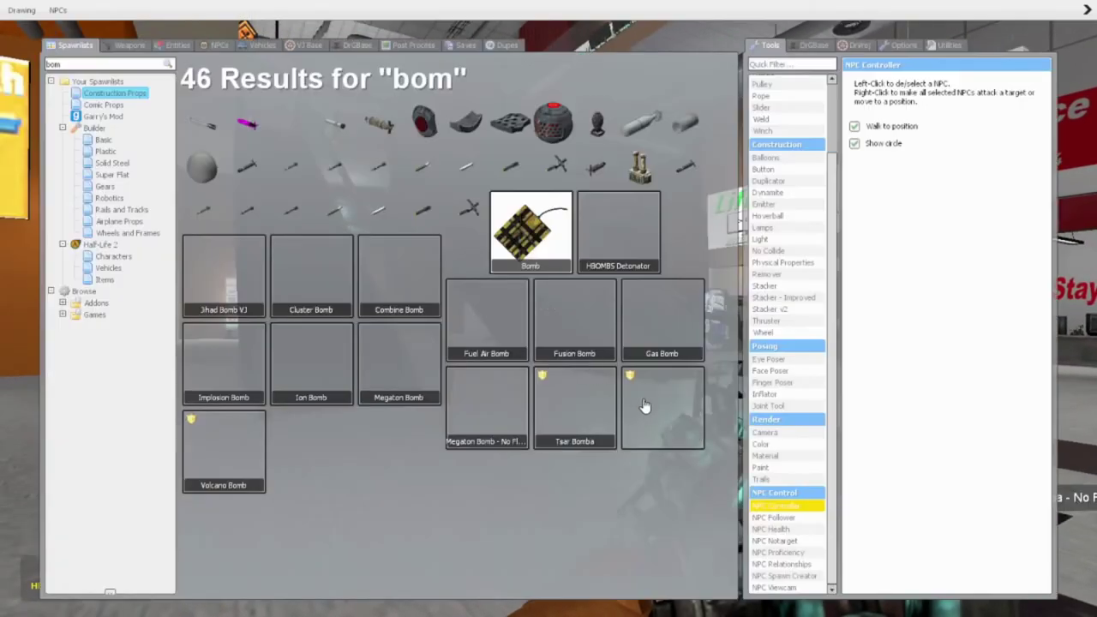
- Undo the extra Tsar Bomba and create a huge magenta missile in the theater with the Creator tool
click(691, 422)
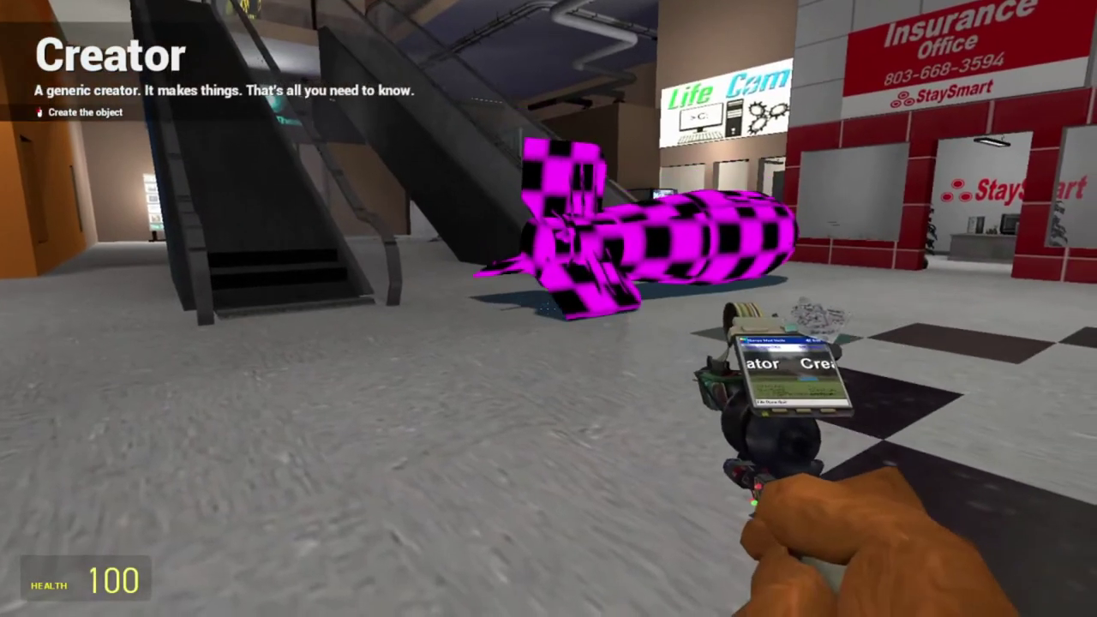
key(z)
key(w)
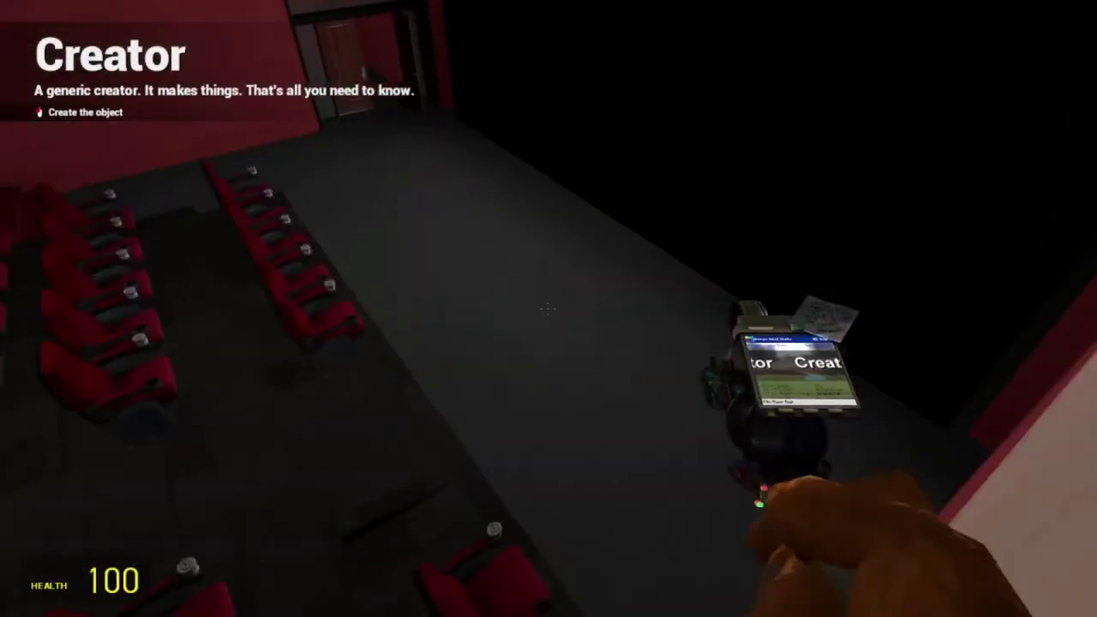
key(w)
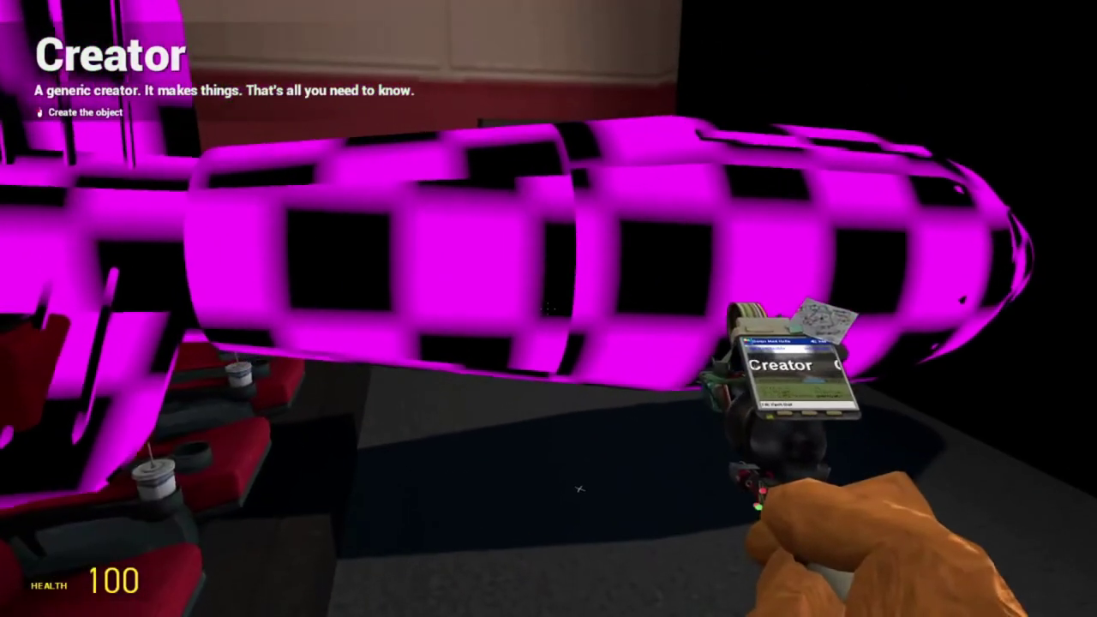
click(548, 309)
key(s)
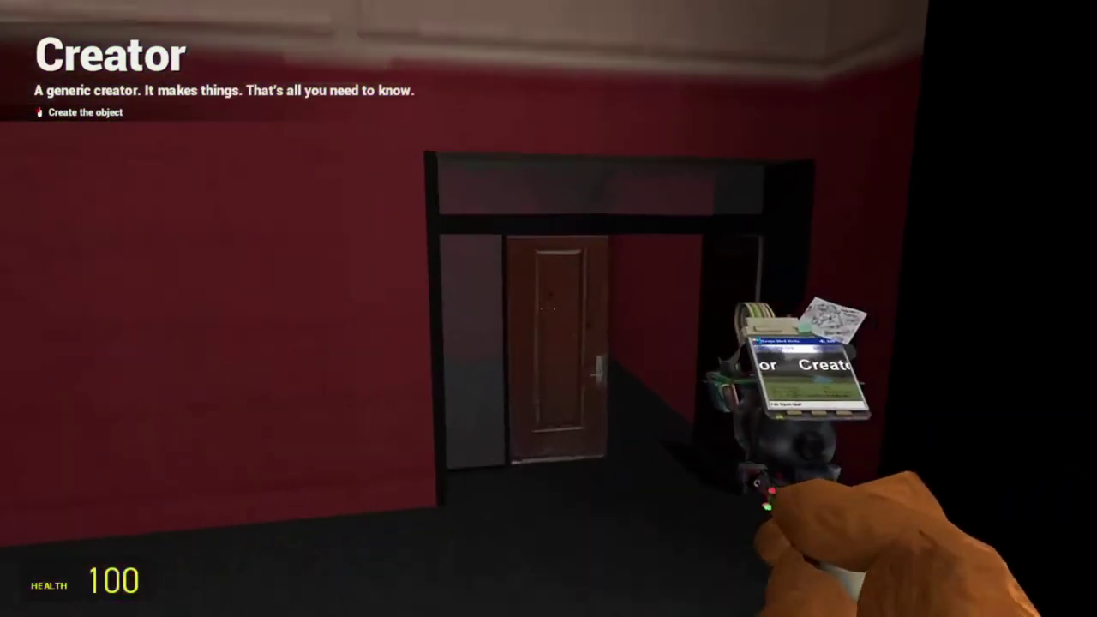
- Walk through the poster corridor to the lobby, return toward the theater, and equip the SMG
key(w)
key(w)
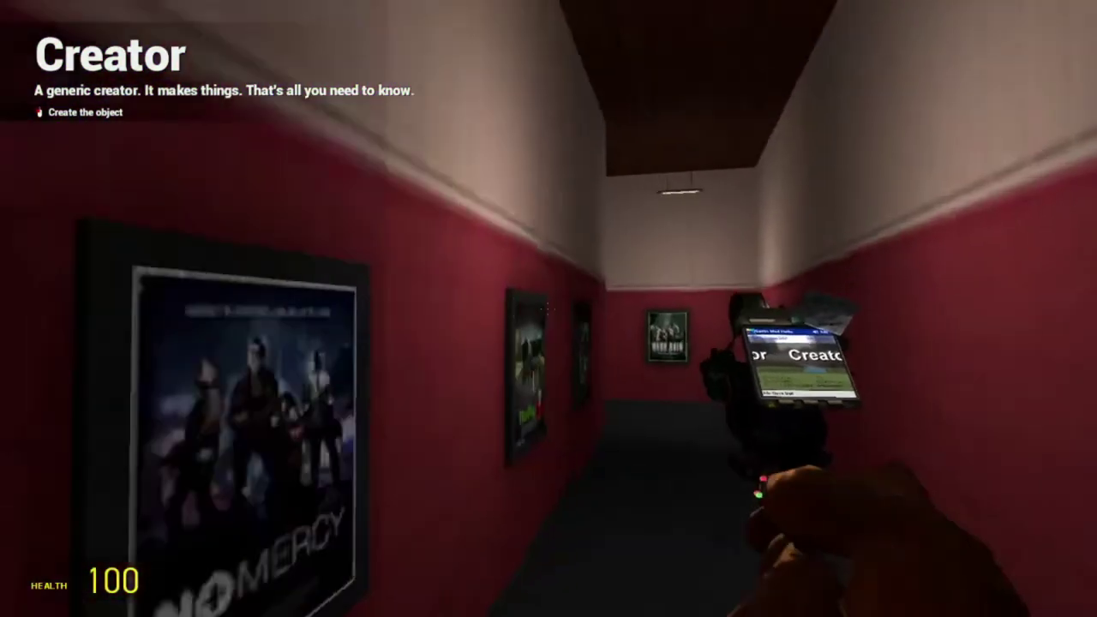
key(w)
key(w)
key(q)
key(w)
key(1)
key(1)
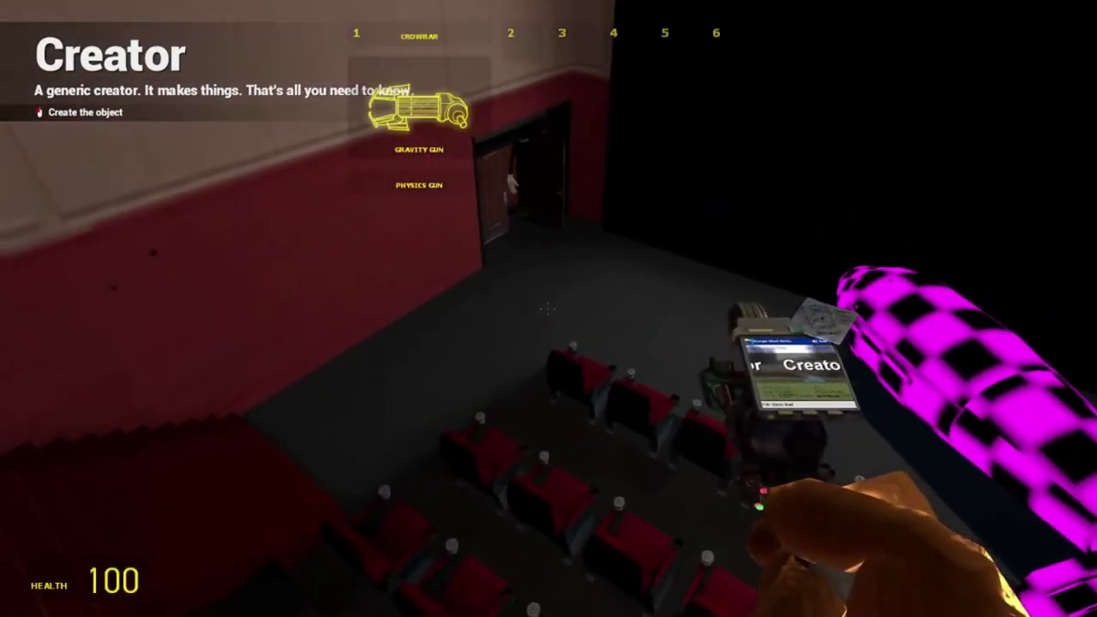
key(3)
click(549, 309)
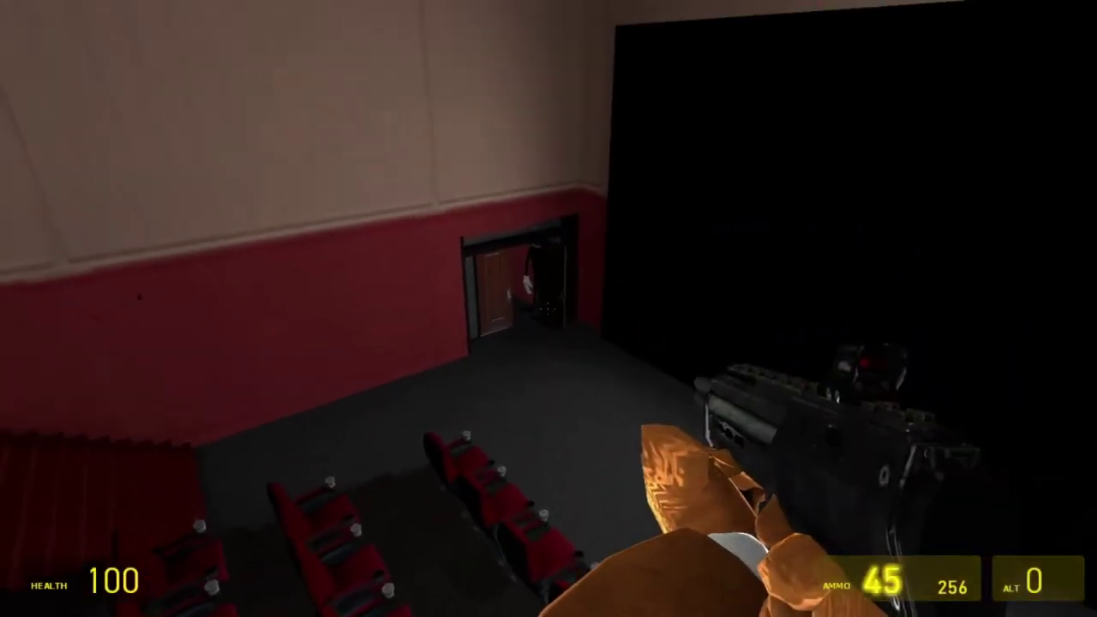
key(w)
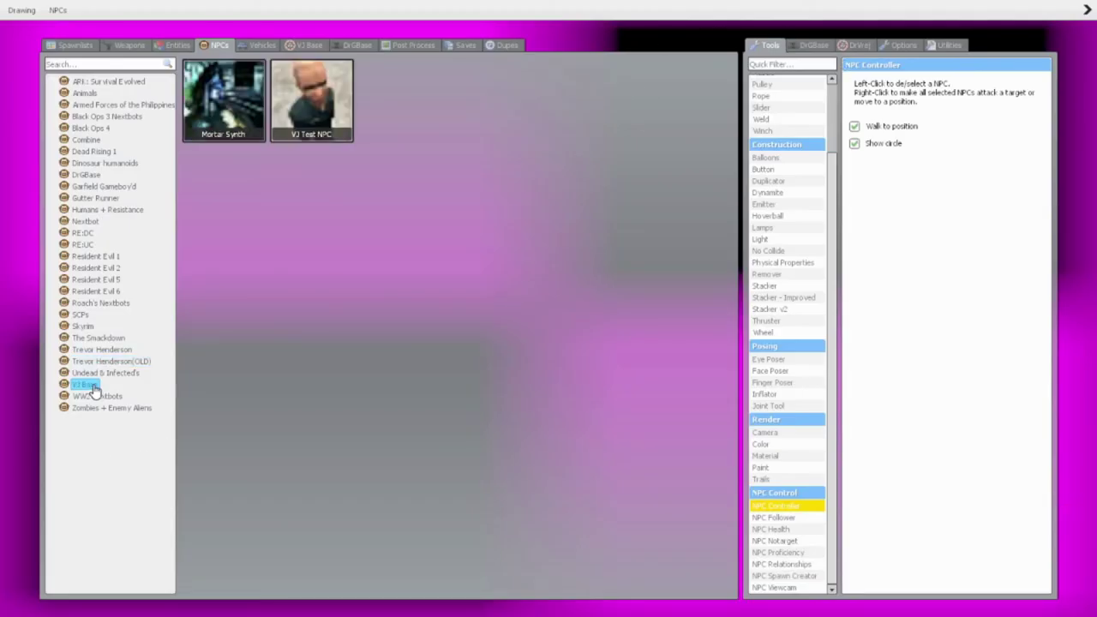
- Browse the SCPs, Humans + Resistance, DrGBase, Combine and RE:UC NPC categories, ending on Resident Evil 1
click(107, 316)
click(116, 210)
click(90, 176)
click(84, 140)
click(92, 245)
click(98, 211)
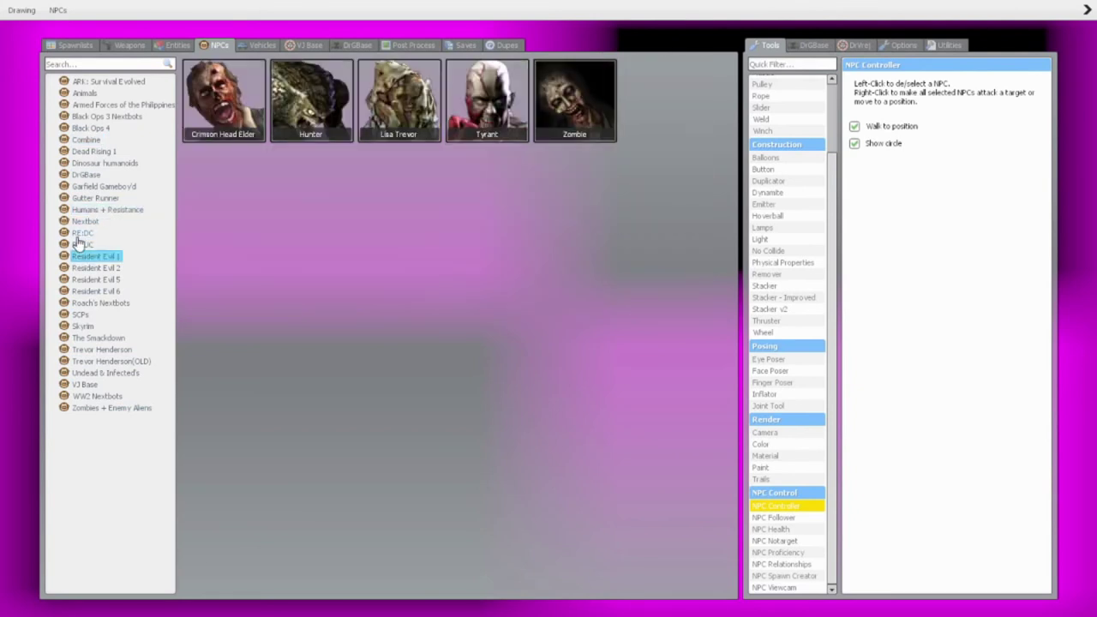